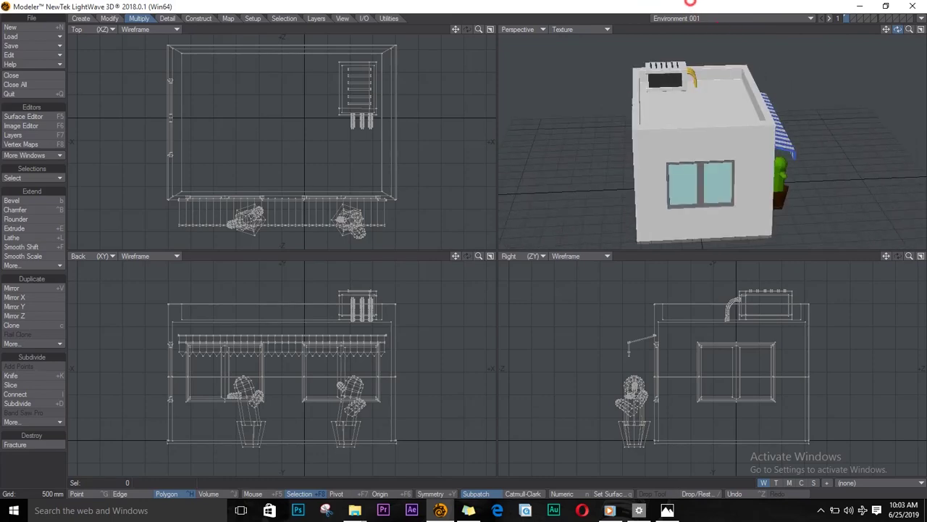
pyautogui.moveTo(924, 95); pyautogui.dragTo(732, 64)
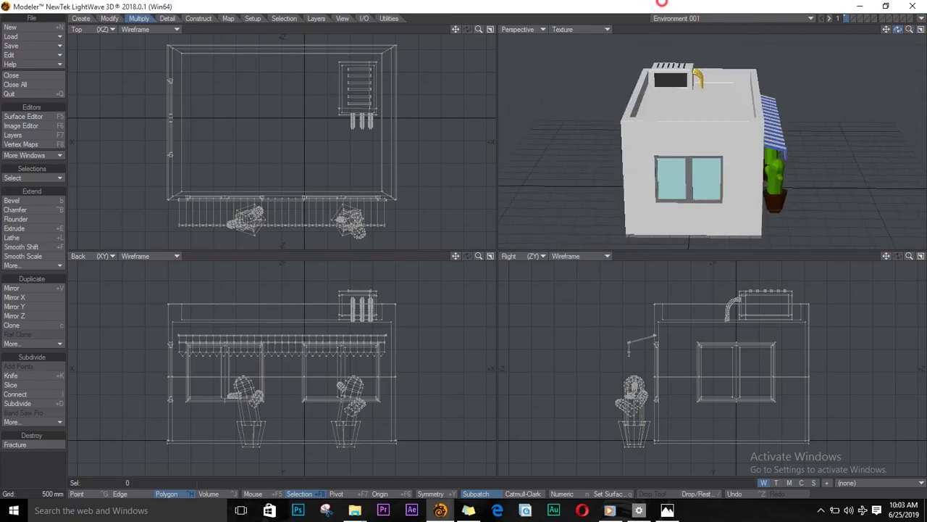
pyautogui.moveTo(924, 119); pyautogui.dragTo(444, 2)
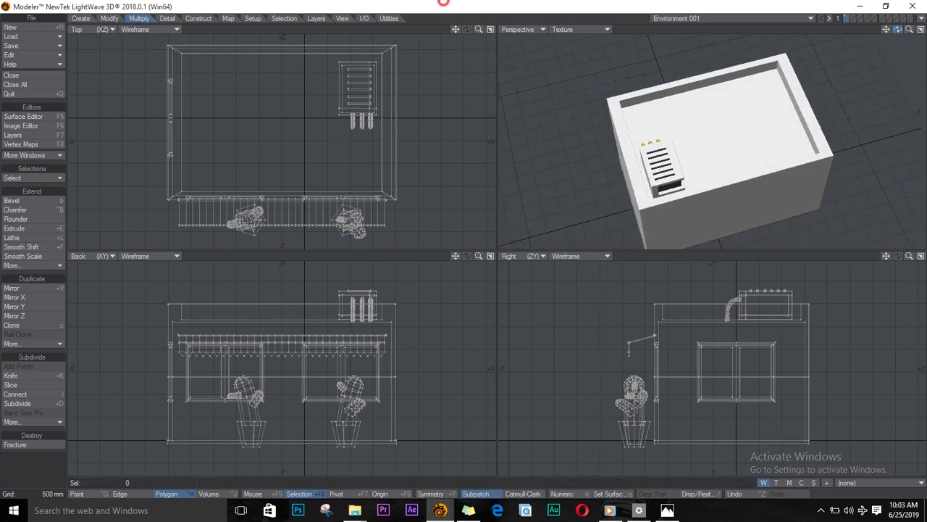
pyautogui.moveTo(898, 31); pyautogui.dragTo(842, 87)
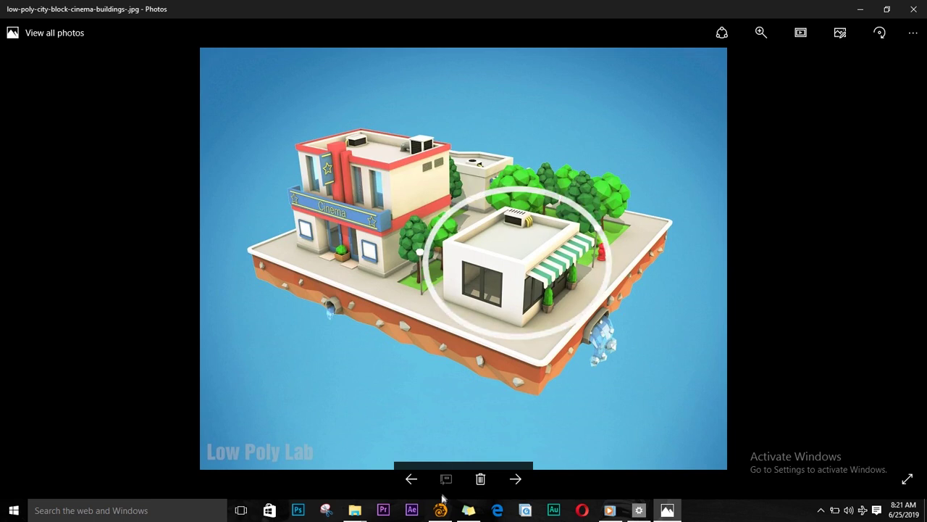
# - Switch to LightWave Modeler and create a box about 5 m wide and 3 m deep, standing on the ground plane
pyautogui.moveTo(440, 510)
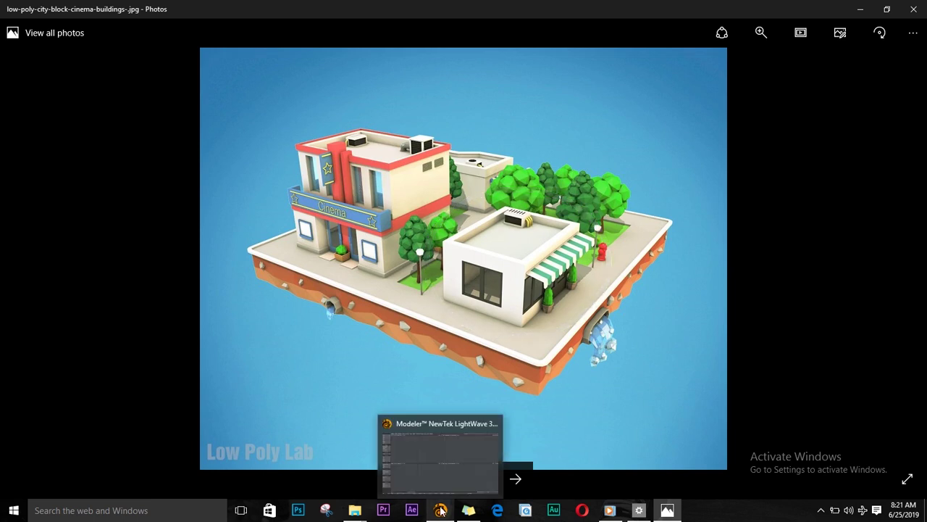
pyautogui.click(441, 510)
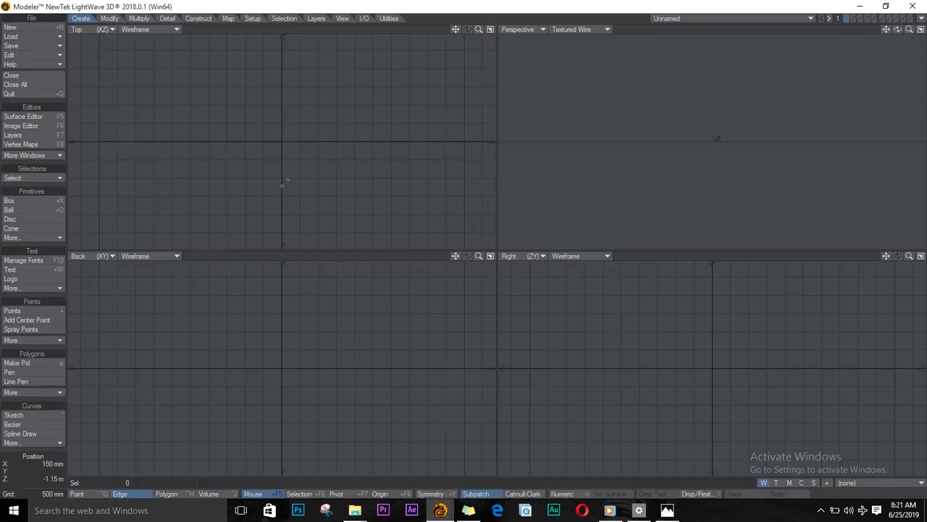
pyautogui.click(12, 201)
pyautogui.moveTo(172, 95); pyautogui.dragTo(352, 206)
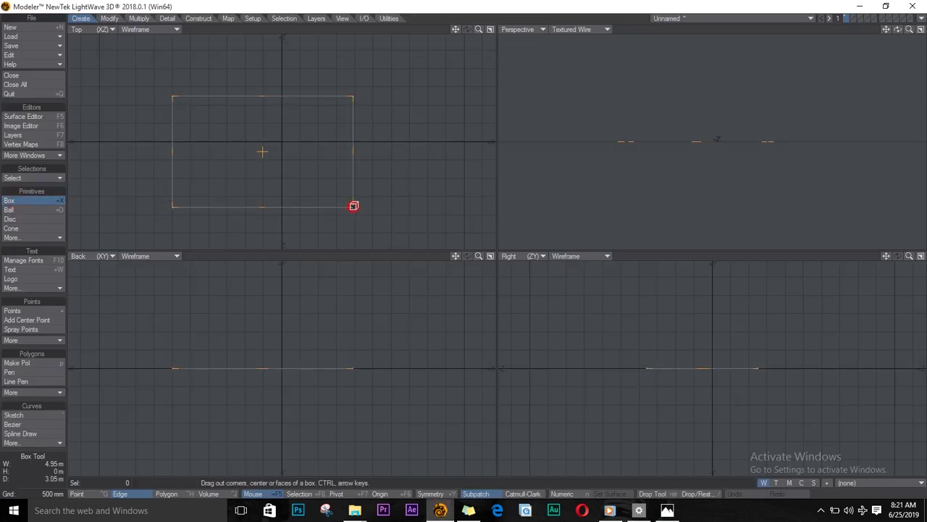
pyautogui.moveTo(258, 365); pyautogui.dragTo(275, 263)
pyautogui.moveTo(454, 258); pyautogui.dragTo(455, 260)
pyautogui.moveTo(267, 299); pyautogui.dragTo(268, 294)
pyautogui.moveTo(357, 346); pyautogui.dragTo(358, 345)
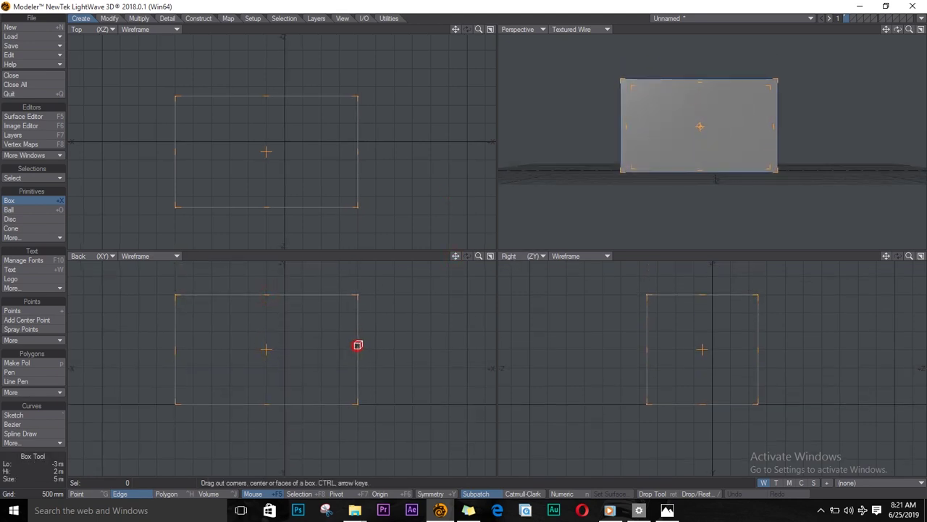
pyautogui.press('Return')
# - Extend the box's top face and scale the new face inward, keeping it level, to outline a rim around the roof
pyautogui.moveTo(897, 30); pyautogui.dragTo(715, 90)
pyautogui.press('space')
pyautogui.click(722, 109)
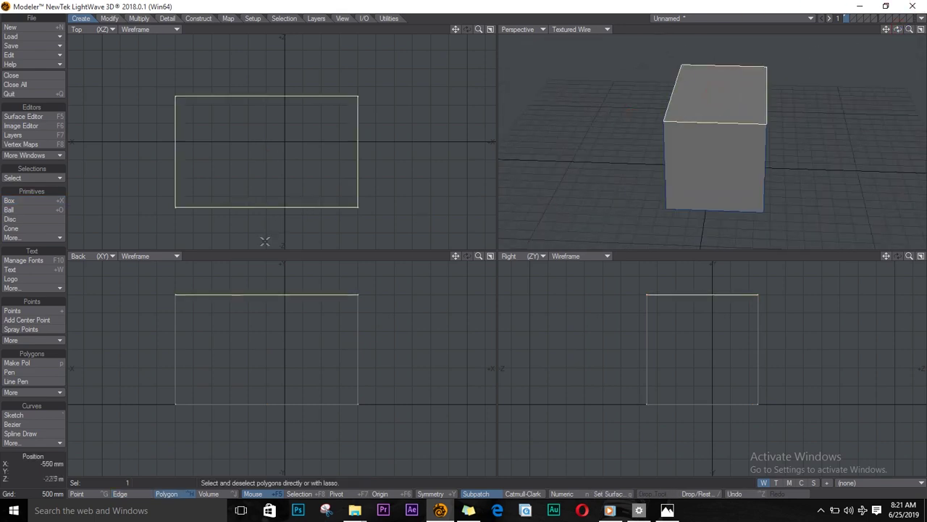
pyautogui.press('e')
pyautogui.hotkey('shift', 'h')
pyautogui.moveTo(300, 168); pyautogui.dragTo(293, 170)
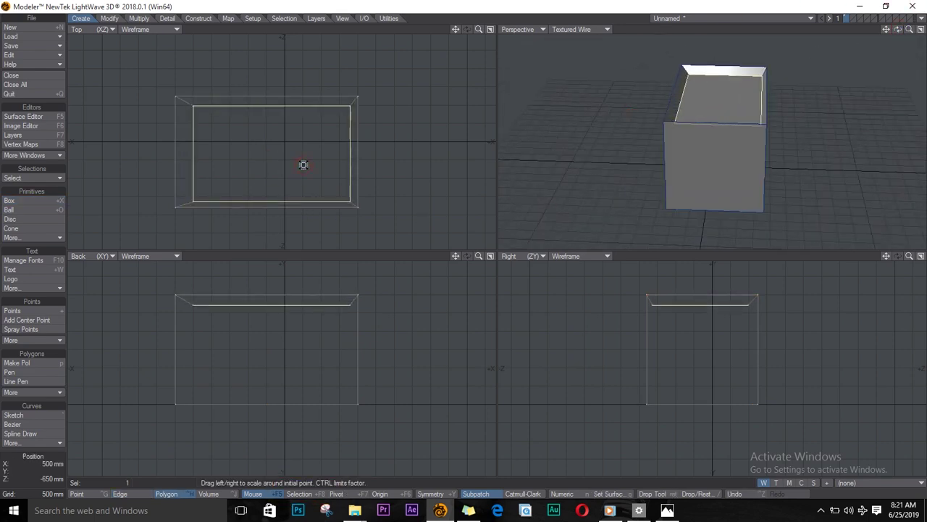
pyautogui.hotkey('ctrl', 'z')
pyautogui.click(299, 495)
pyautogui.moveTo(262, 143); pyautogui.dragTo(258, 142)
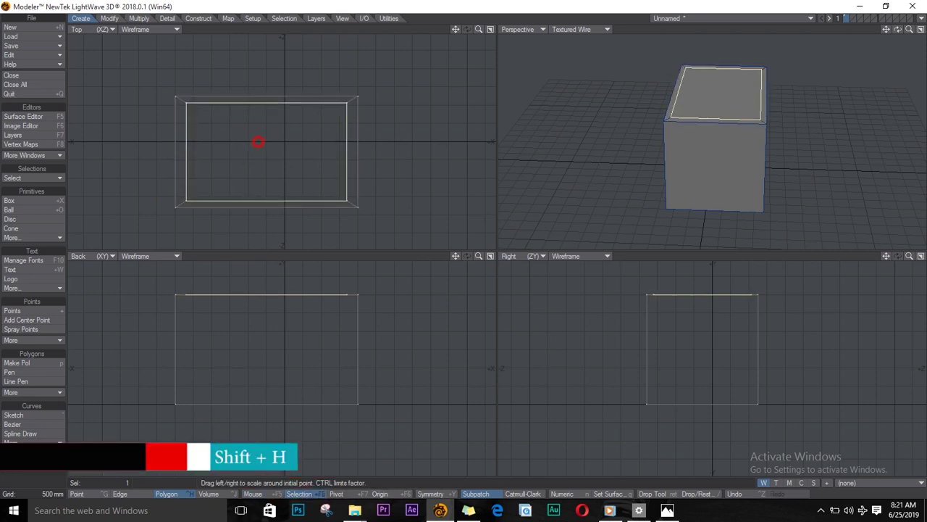
# - Extend the inset roof face again and move it straight down to form a recessed roof behind a parapet
pyautogui.press('e')
pyautogui.press('t')
pyautogui.moveTo(290, 305); pyautogui.dragTo(319, 314)
pyautogui.hotkey('ctrl', 'z')
pyautogui.press('t')
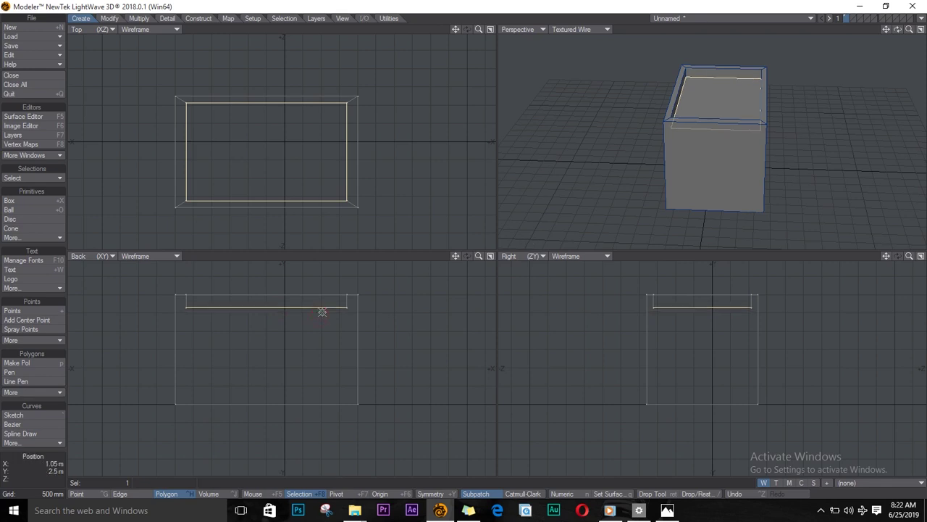
pyautogui.press('Return')
pyautogui.press('/')
# - Select the wall and parapet polygons on the +Z side and move them outward to make the building deeper
pyautogui.moveTo(898, 32); pyautogui.dragTo(899, 34)
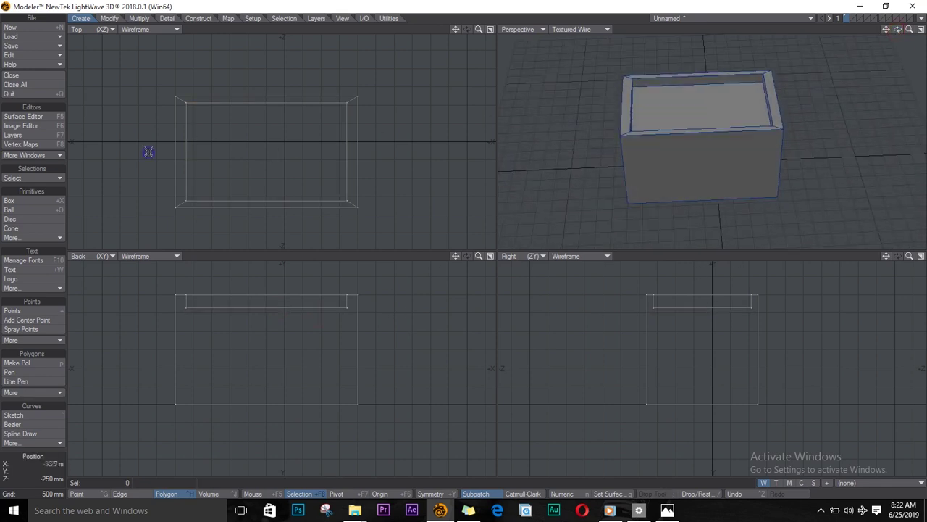
pyautogui.moveTo(149, 152); pyautogui.dragTo(93, 64, button='right')
pyautogui.press('t')
pyautogui.moveTo(275, 126); pyautogui.dragTo(275, 114)
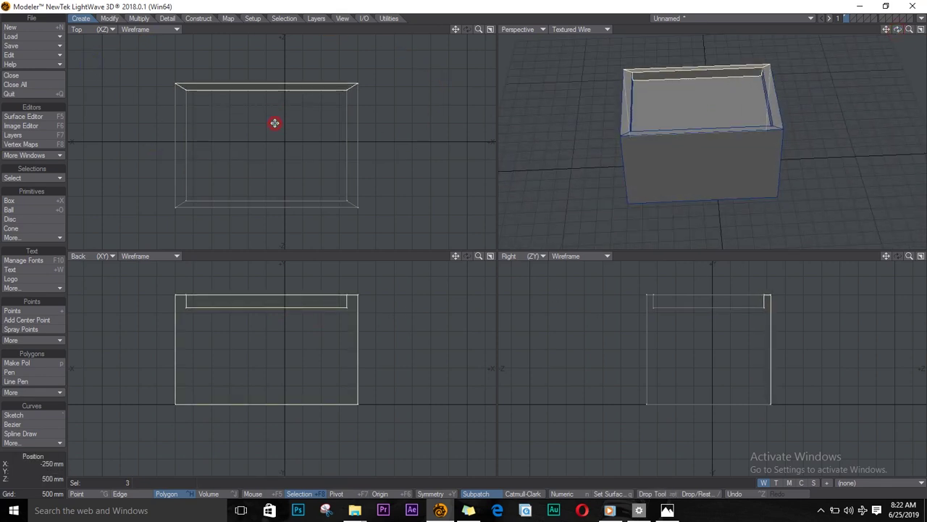
pyautogui.press('Return')
pyautogui.press('/')
# - Extend the bottom face, scale it to about 95%, and move it up to just below the roof recess to hollow the building
pyautogui.press('a')
pyautogui.moveTo(898, 31); pyautogui.dragTo(896, 182)
pyautogui.click(754, 108)
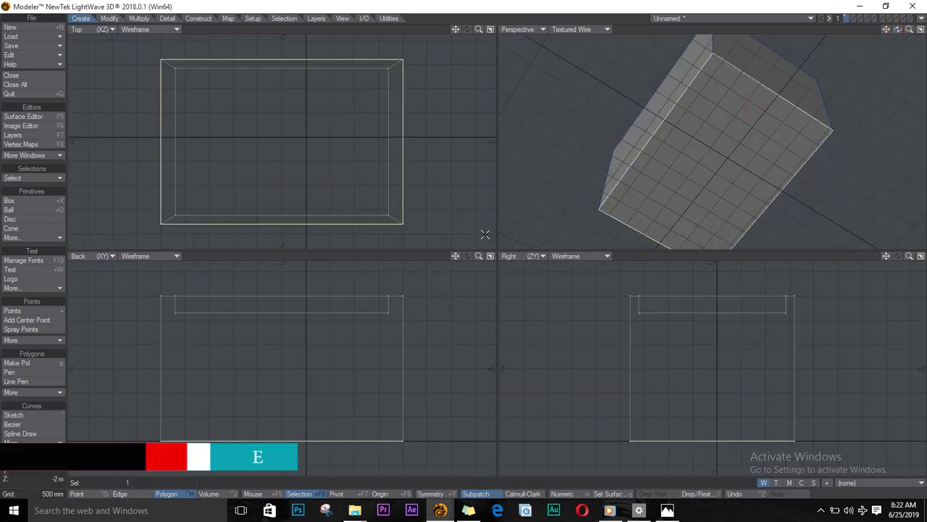
pyautogui.hotkey('shift', 'h')
pyautogui.moveTo(325, 145); pyautogui.dragTo(324, 148)
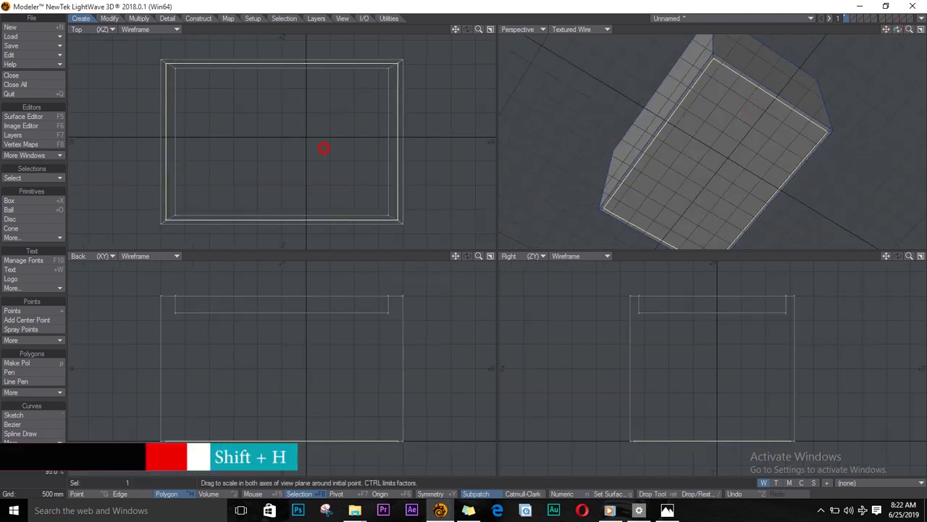
pyautogui.press('t')
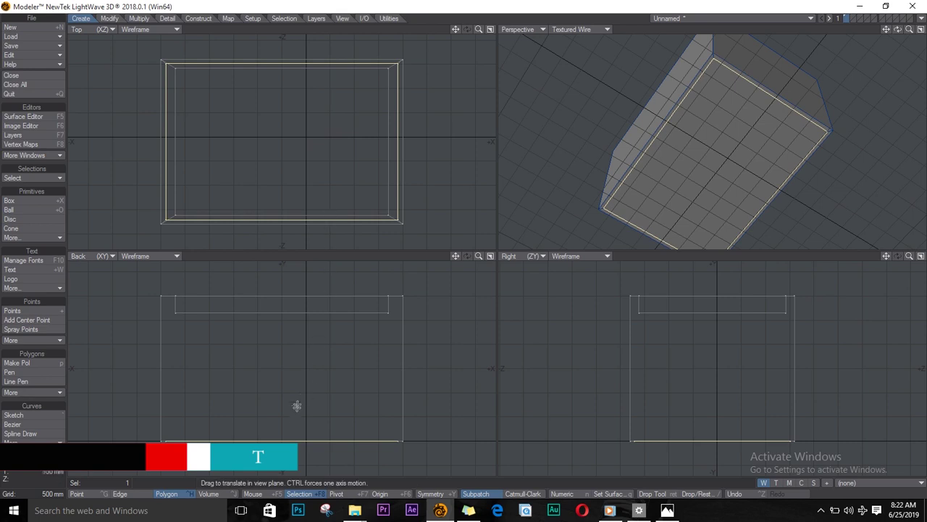
pyautogui.moveTo(294, 422); pyautogui.dragTo(303, 323)
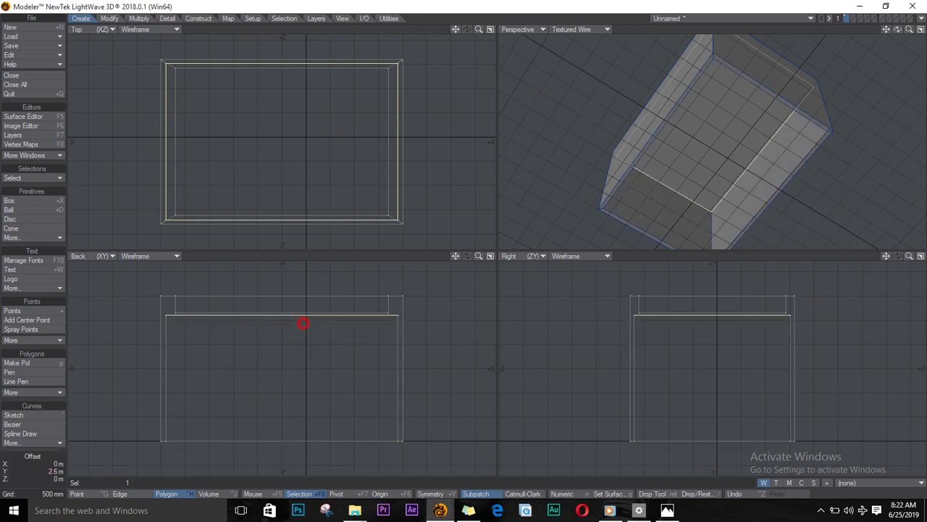
pyautogui.press('/')
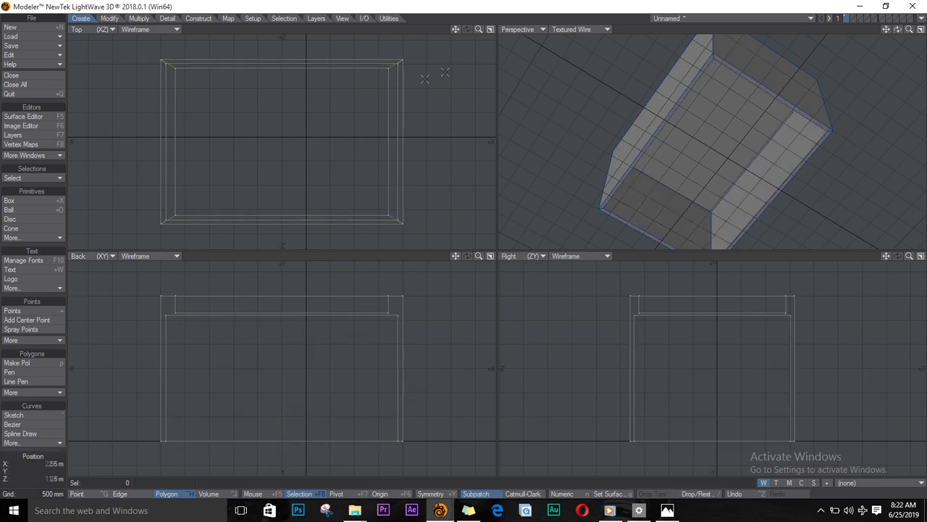
# - With the building as background, draw a window cutter rectangle about 1.6 m wide and 1.25 m tall on layer 2 in the side view
pyautogui.moveTo(897, 30); pyautogui.dragTo(866, 65)
pyautogui.click(853, 17)
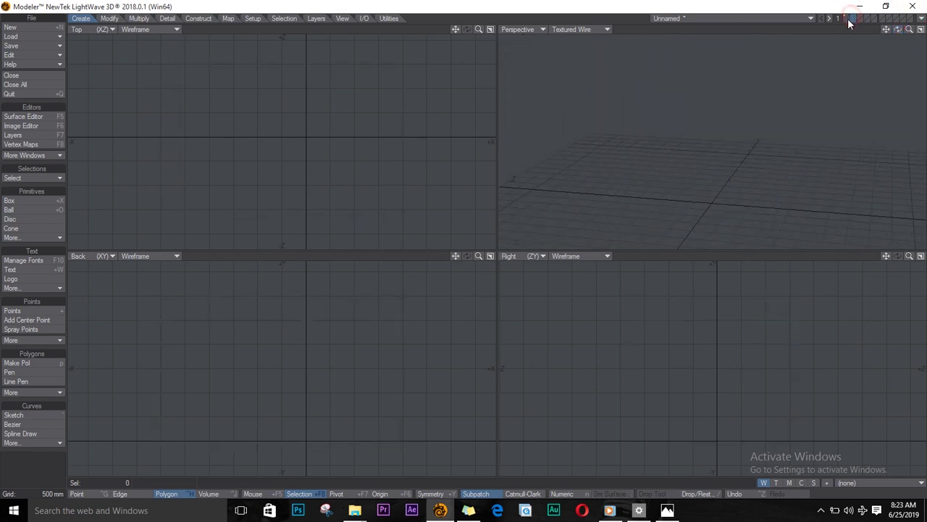
pyautogui.click(848, 21)
pyautogui.click(17, 202)
pyautogui.moveTo(671, 351); pyautogui.dragTo(749, 410)
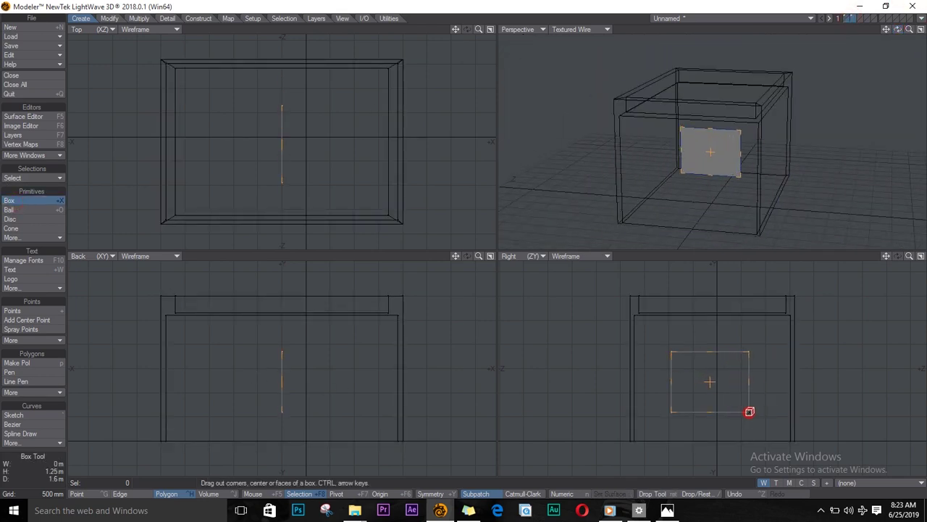
# - Center the cutter rectangle on the side wall, thicken it into a box, and place it through the -X wall
pyautogui.moveTo(716, 378); pyautogui.dragTo(718, 371)
pyautogui.click(243, 373)
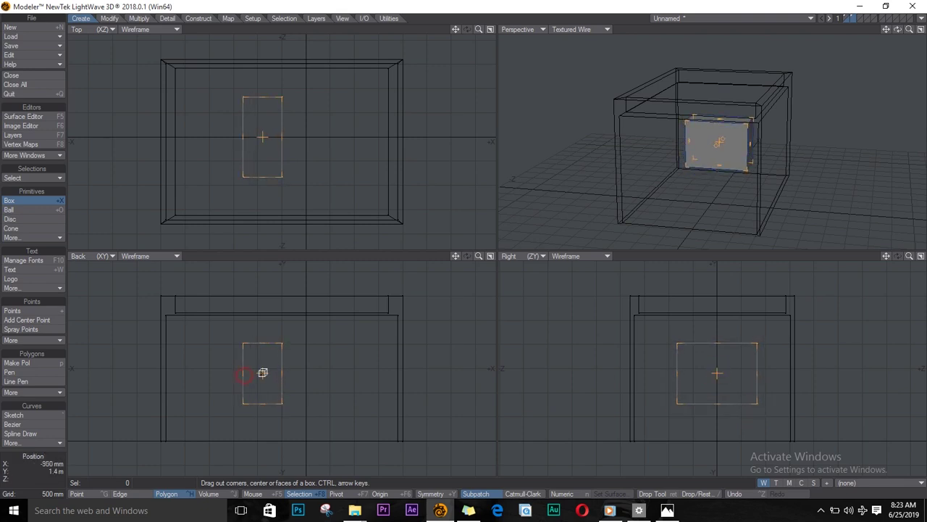
pyautogui.moveTo(263, 373); pyautogui.dragTo(166, 368)
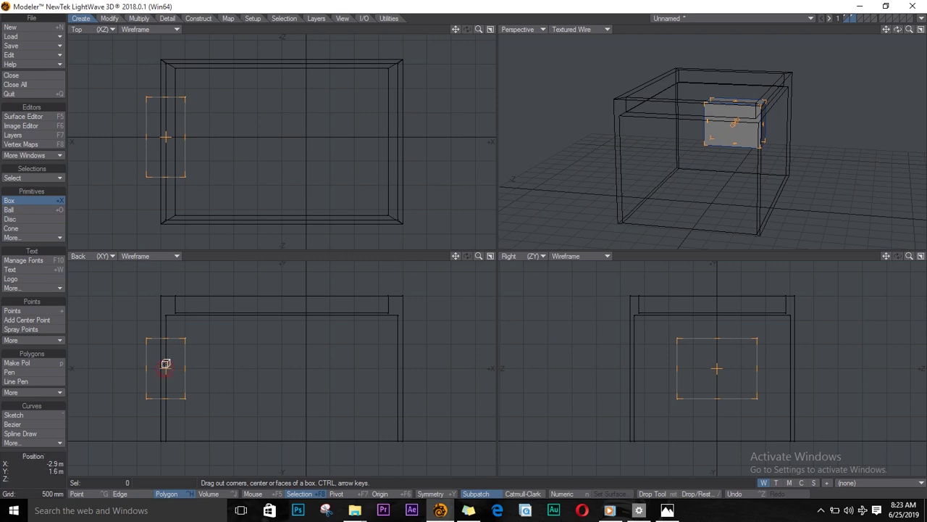
pyautogui.press('Return')
# - Duplicate the window cutter, rotate the copy 90 degrees, and place it through the -Z wall near the -X corner
pyautogui.press('c')
pyautogui.press('v')
pyautogui.press('r')
pyautogui.press('t')
pyautogui.moveTo(182, 108); pyautogui.dragTo(269, 225)
# - Duplicate the front wall cutter and move the copy along the -Z wall toward the +X corner
pyautogui.press('c')
pyautogui.press('v')
pyautogui.press('t')
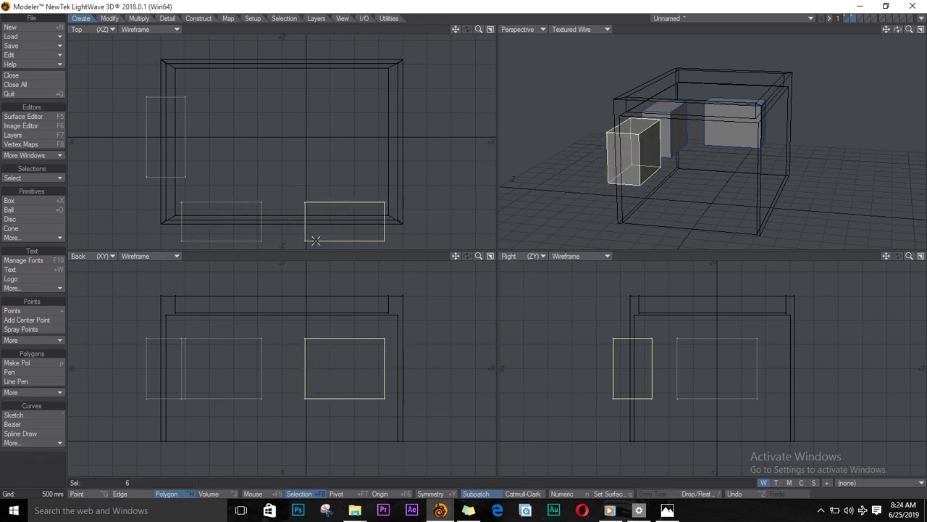
pyautogui.click(43, 460)
# - Cut the window openings by subtracting the three layer 2 boxes from the layer 1 building with Boolean
pyautogui.moveTo(898, 31); pyautogui.dragTo(862, 30)
pyautogui.click(848, 19)
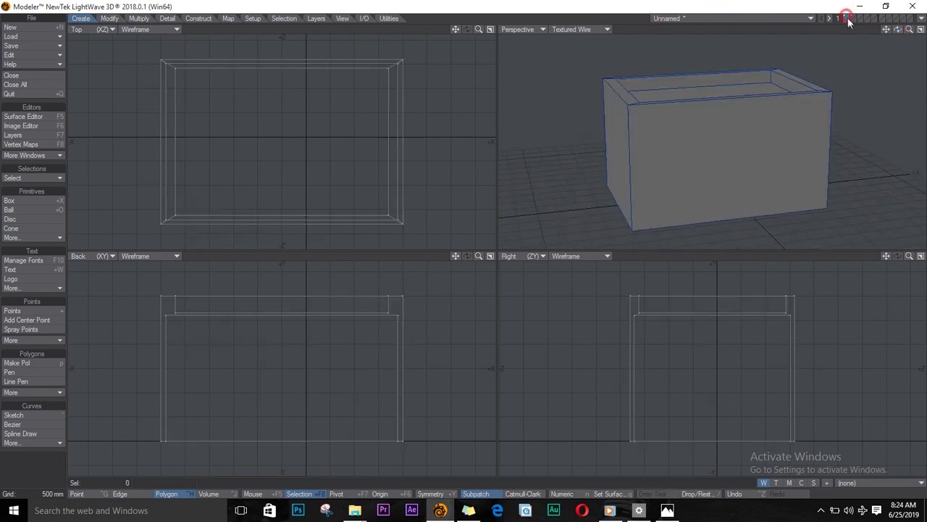
pyautogui.click(854, 21)
pyautogui.click(191, 18)
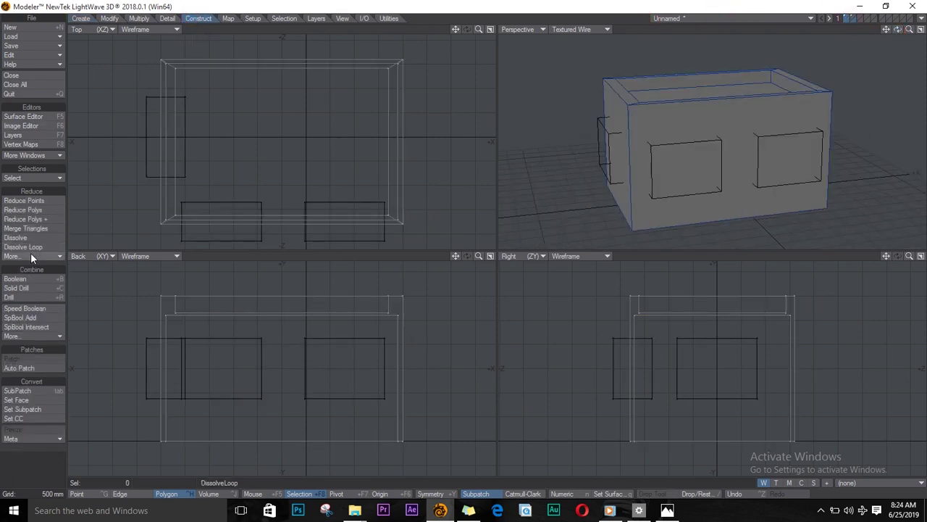
pyautogui.click(40, 277)
pyautogui.click(509, 241)
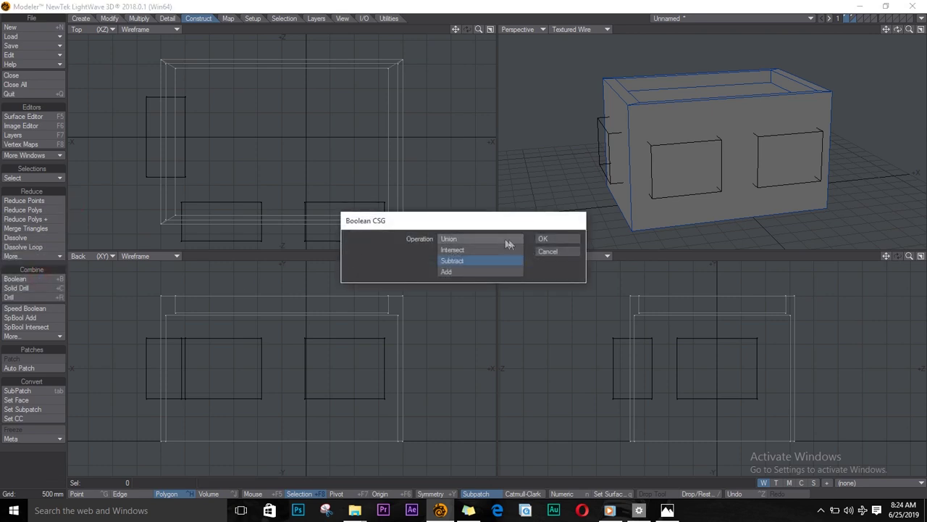
pyautogui.click(558, 239)
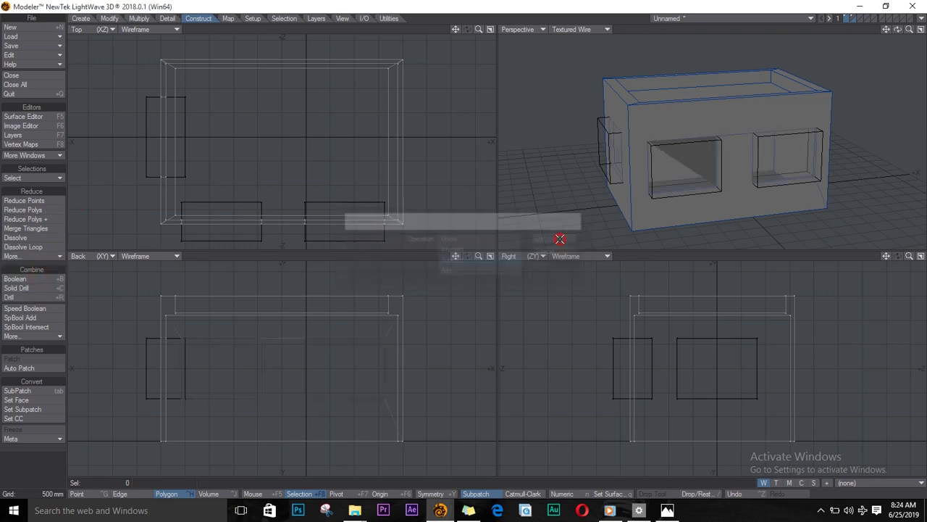
# - Show only the building layer and cut the building horizontally at about 1.4 m height with the Knife, through the windows
pyautogui.click(851, 16)
pyautogui.click(846, 16)
pyautogui.moveTo(902, 30)
pyautogui.mouseDown()
pyautogui.moveTo(828, 43)
pyautogui.moveTo(901, 32)
pyautogui.mouseUp()
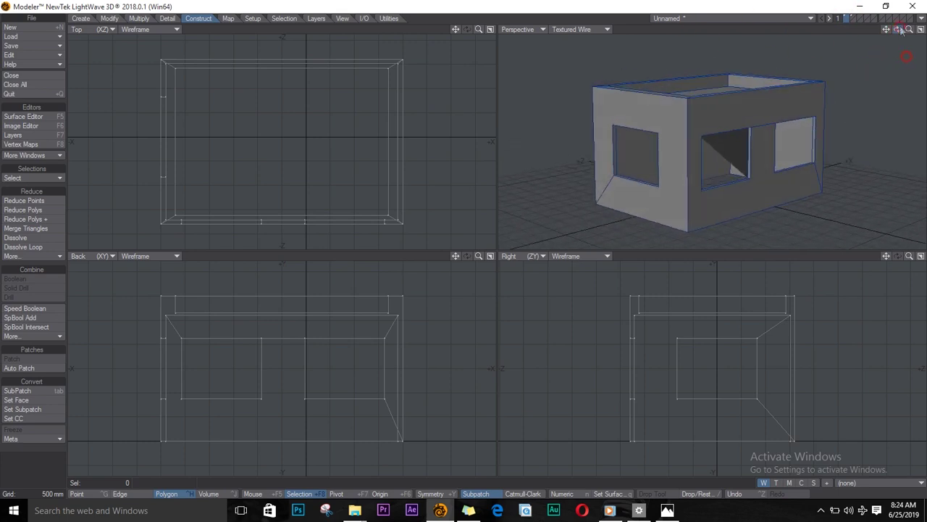
pyautogui.click(139, 18)
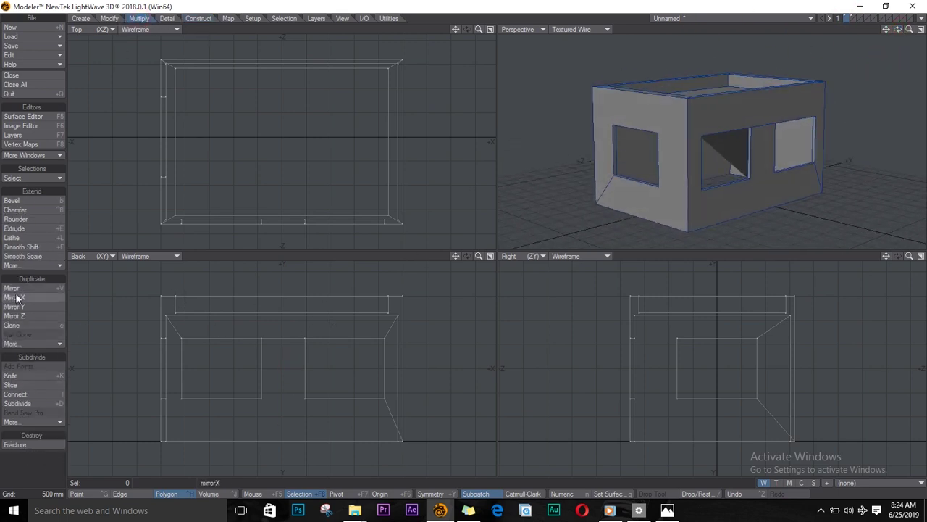
pyautogui.click(11, 375)
pyautogui.moveTo(143, 375); pyautogui.dragTo(449, 374)
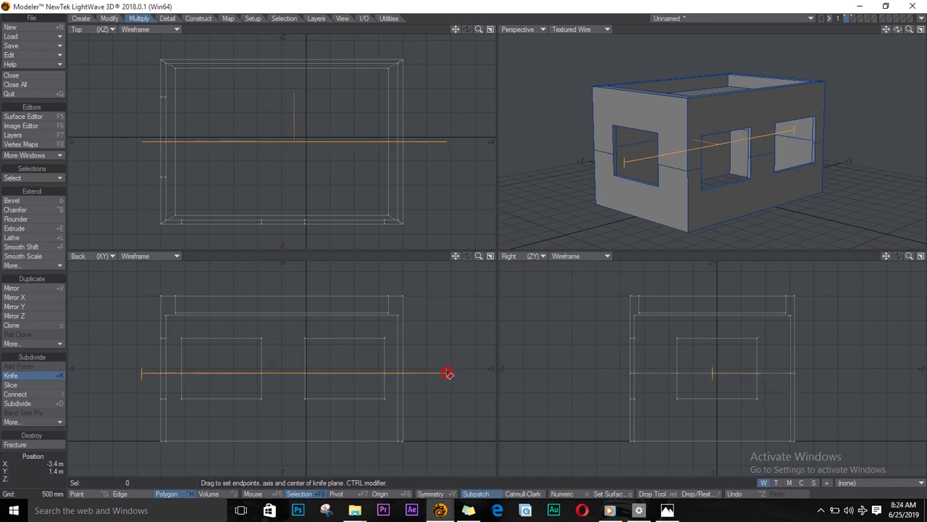
pyautogui.press('space')
# - Save the object as Environment 001 in the obj folder
pyautogui.hotkey('ctrl', 's')
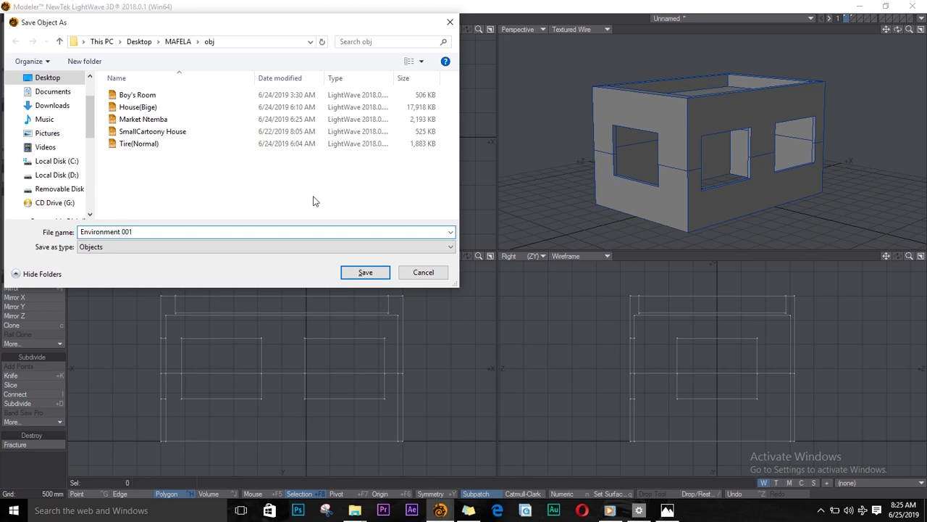
pyautogui.press('Return')
# - On layer 2, select the front cutter box nearest the +X side, flatten it vertically, and enlarge it into a wide thin slab
pyautogui.moveTo(900, 27); pyautogui.dragTo(652, 86)
pyautogui.click(854, 19)
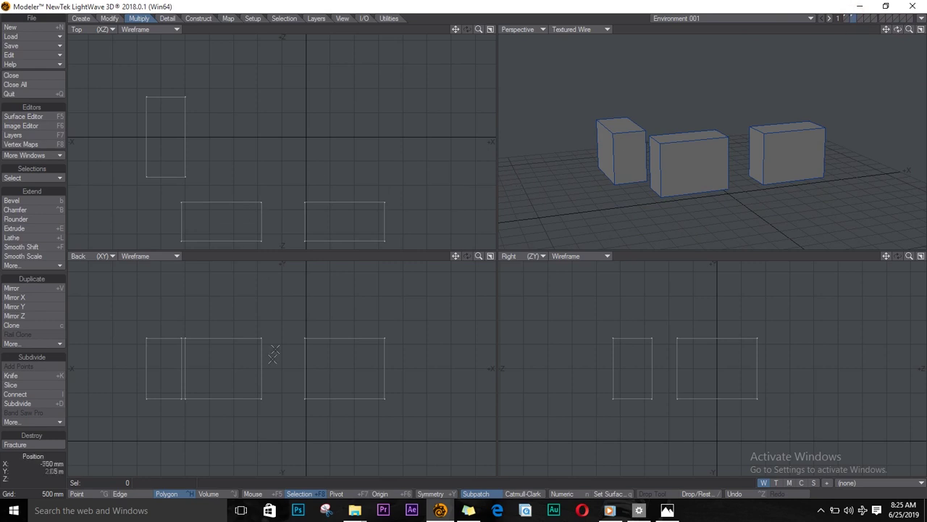
pyautogui.moveTo(294, 313)
pyautogui.mouseDown(button='right')
pyautogui.moveTo(287, 393)
pyautogui.moveTo(287, 381)
pyautogui.mouseUp(button='right')
pyautogui.press('h')
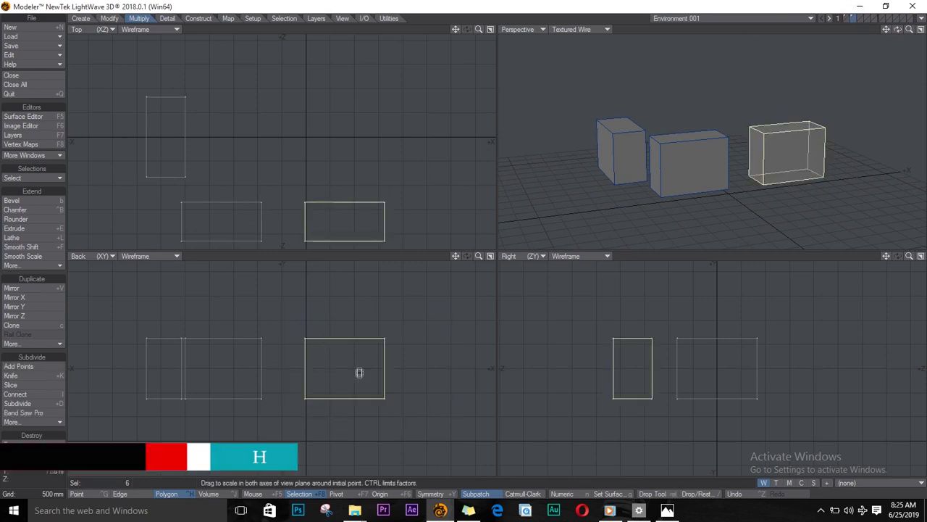
pyautogui.keyDown('ctrl'); pyautogui.moveTo(360, 373); pyautogui.dragTo(334, 491); pyautogui.keyUp('ctrl')
pyautogui.moveTo(355, 207); pyautogui.dragTo(433, 121)
# - Show the building in the background, move the slab over it, and scale the slab to match the building's outer footprint
pyautogui.press('t')
pyautogui.click(847, 21)
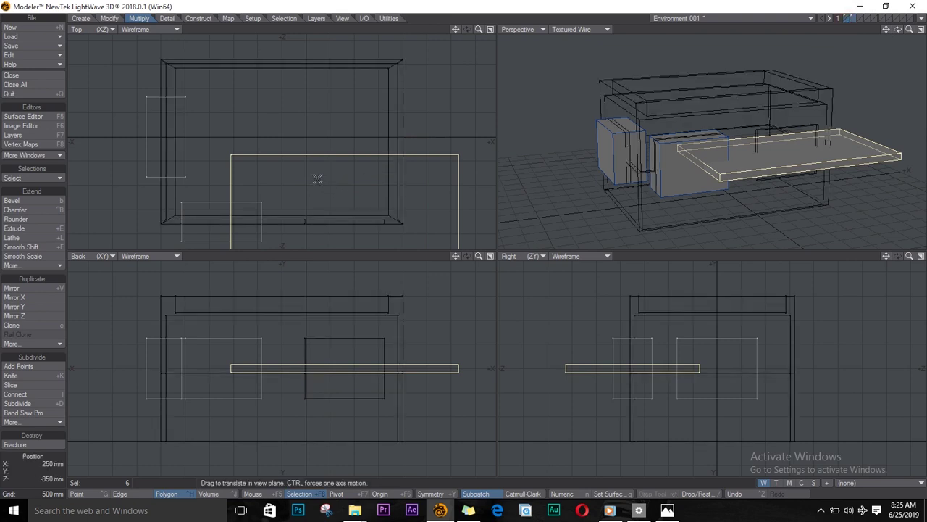
pyautogui.moveTo(297, 181); pyautogui.dragTo(233, 98)
pyautogui.press('h')
pyautogui.moveTo(286, 145)
pyautogui.keyDown('ctrl'); pyautogui.mouseDown()
pyautogui.moveTo(289, 130)
pyautogui.moveTo(287, 146)
pyautogui.moveTo(274, 143)
pyautogui.mouseUp(); pyautogui.keyUp('ctrl')
pyautogui.press('t')
pyautogui.press('h')
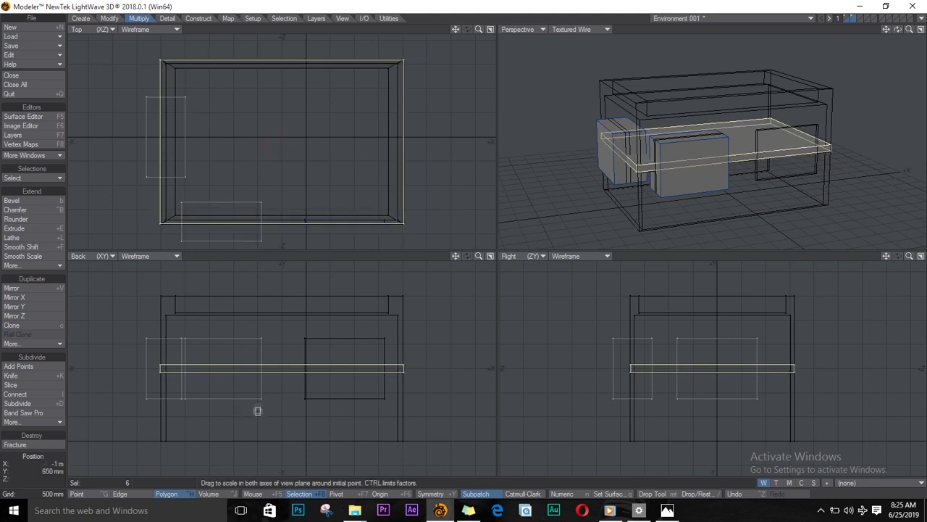
# - Thin the slab vertically and move it down to the building's base as a floor slab
pyautogui.keyDown('ctrl'); pyautogui.moveTo(276, 373); pyautogui.dragTo(271, 417); pyautogui.keyUp('ctrl')
pyautogui.press('t')
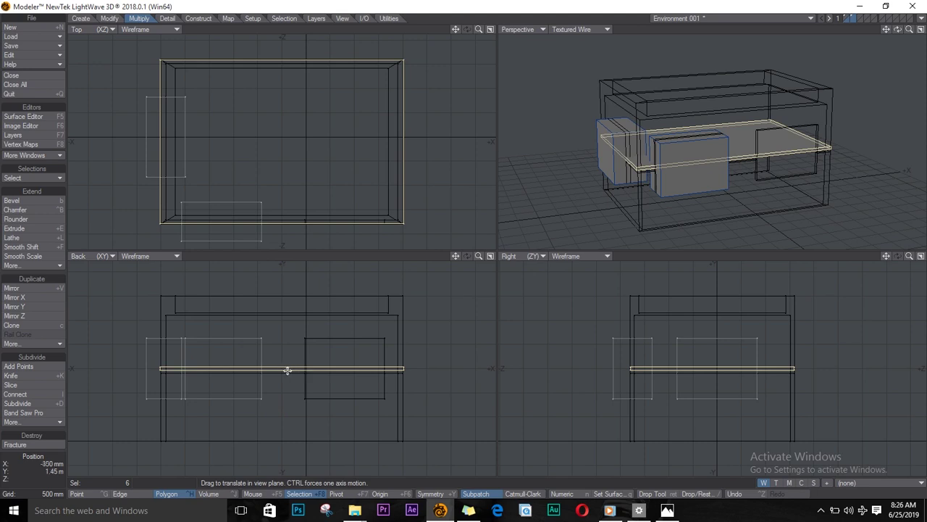
pyautogui.moveTo(288, 370)
pyautogui.mouseDown()
pyautogui.moveTo(273, 434)
pyautogui.moveTo(300, 429)
pyautogui.moveTo(259, 415)
pyautogui.mouseUp()
pyautogui.press('space')
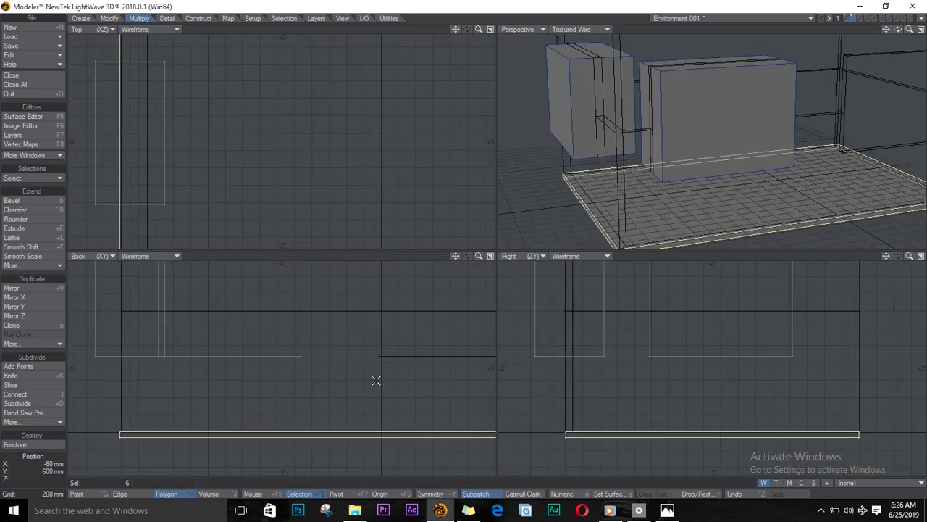
pyautogui.press('/')
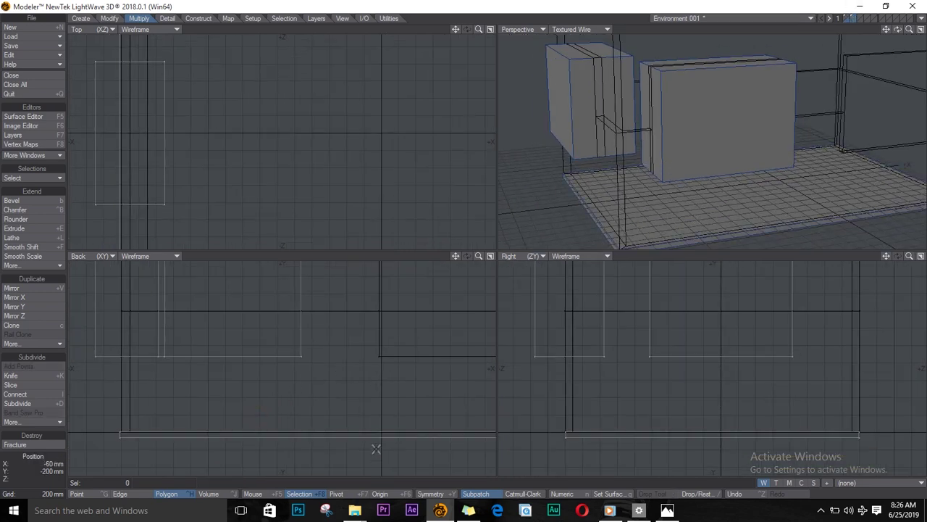
# - Move the whole floor slab from the cutter layer into the building layer and save the object
pyautogui.click(375, 435)
pyautogui.press(']')
pyautogui.hotkey('ctrl', 'x')
pyautogui.click(845, 17)
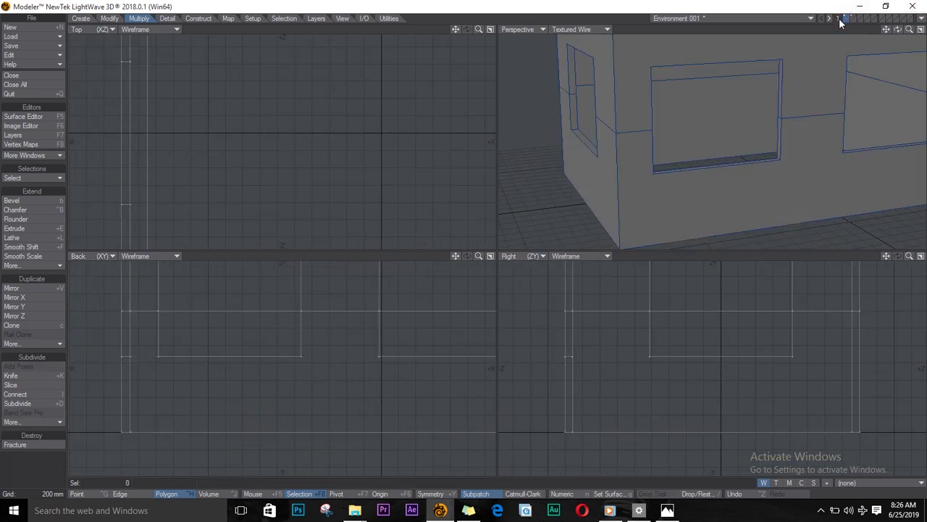
pyautogui.hotkey('ctrl', 'v')
pyautogui.press('a')
pyautogui.press('/')
pyautogui.press('s')
# - Show the cutter layer with the building in the background and select the front cutter box
pyautogui.click(855, 19)
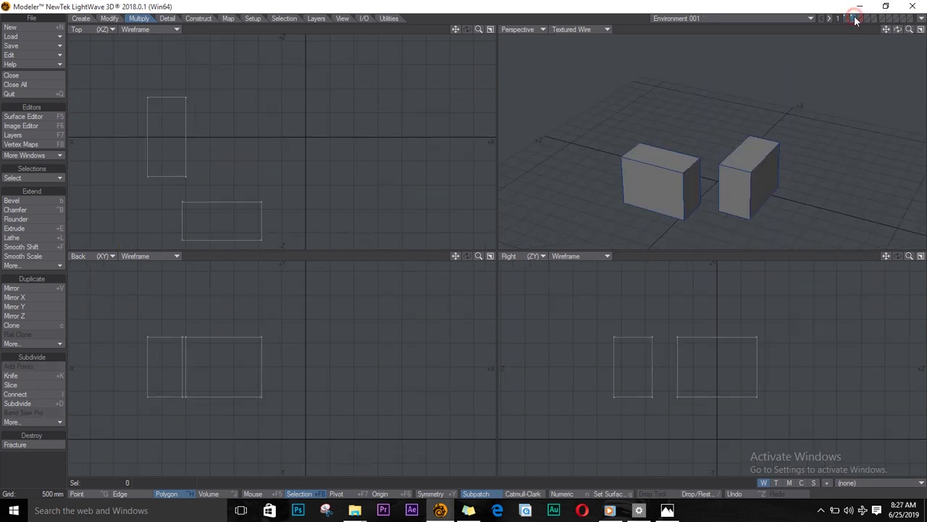
pyautogui.click(847, 22)
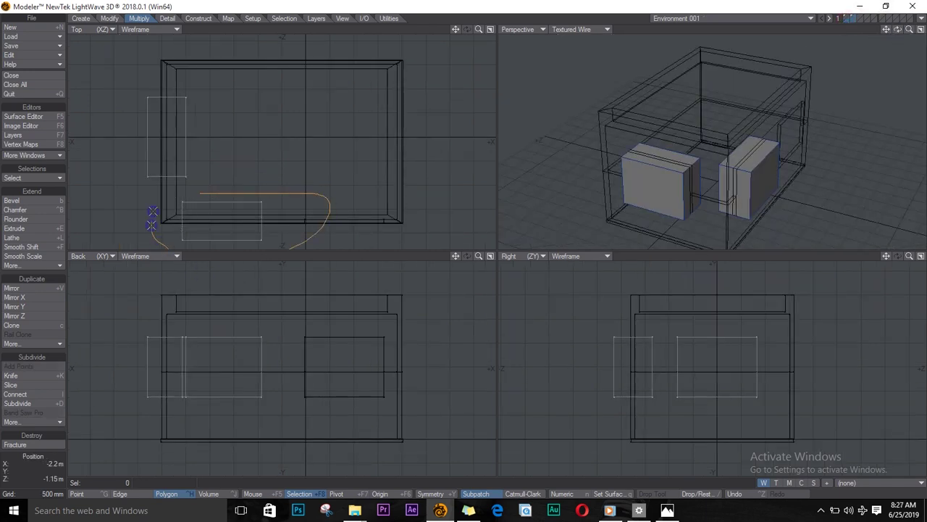
pyautogui.moveTo(153, 211); pyautogui.dragTo(196, 194, button='right')
pyautogui.press('t')
pyautogui.moveTo(223, 220); pyautogui.dragTo(215, 261)
pyautogui.hotkey('ctrl', 'z')
# - Flatten the front box in depth to the wall's thickness, and scale that thickness again to about 44% to make a thin window panel
pyautogui.press('h')
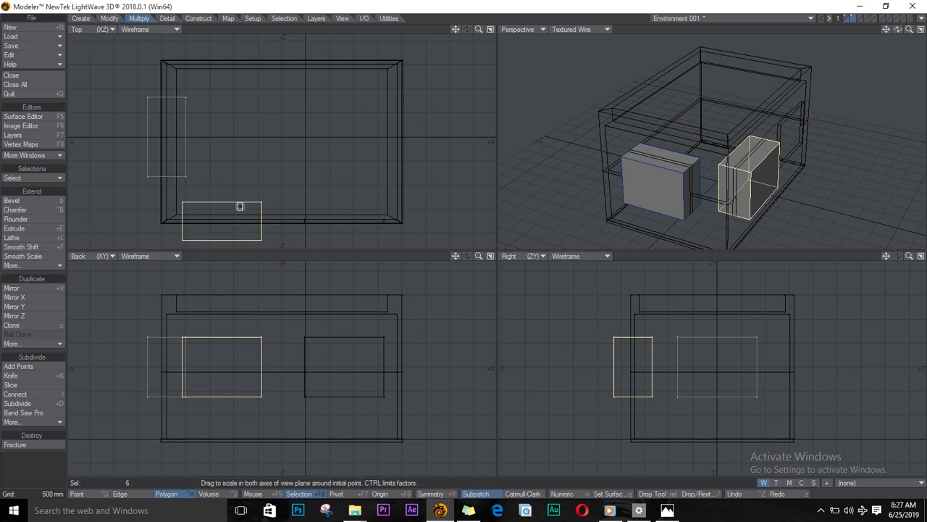
pyautogui.moveTo(240, 207); pyautogui.dragTo(197, 379)
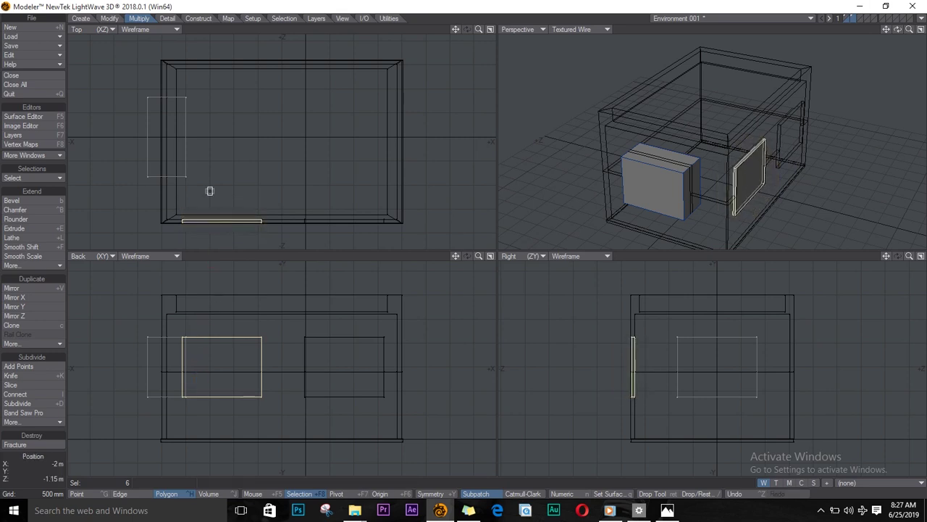
pyautogui.scroll(5, 603, 373)
pyautogui.press('t')
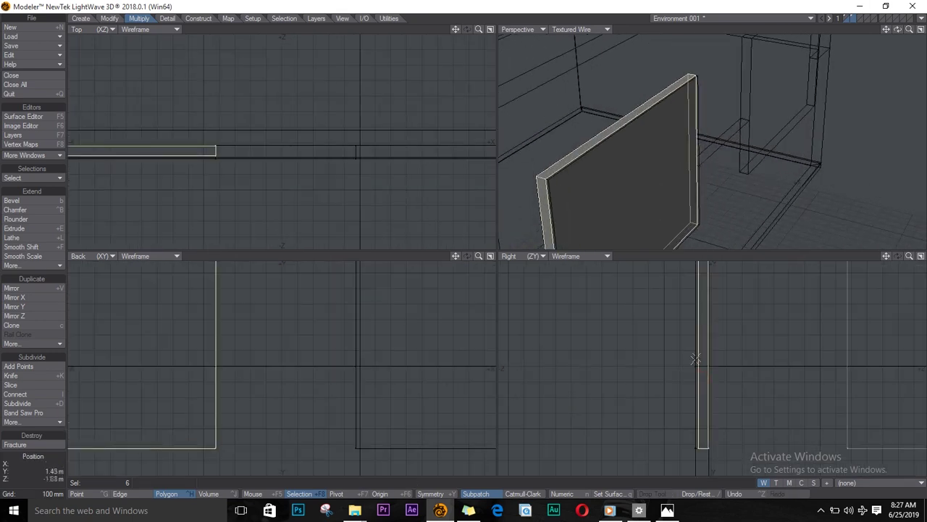
pyautogui.press('h')
pyautogui.moveTo(704, 354); pyautogui.dragTo(648, 354)
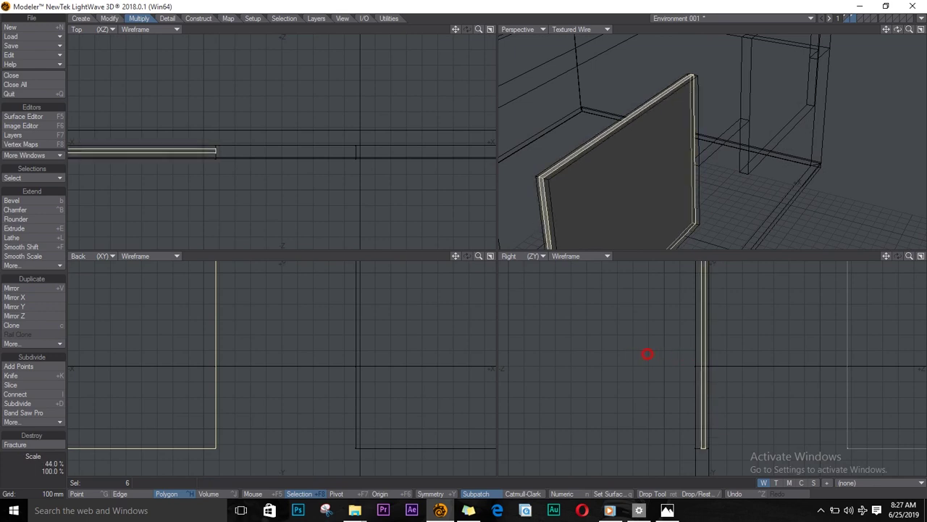
pyautogui.scroll(-3, 234, 361)
# - Delete the remaining cutter box at the building's side wall, keeping the thin front panel
pyautogui.keyDown('alt'); pyautogui.moveTo(234, 361); pyautogui.dragTo(364, 374); pyautogui.keyUp('alt')
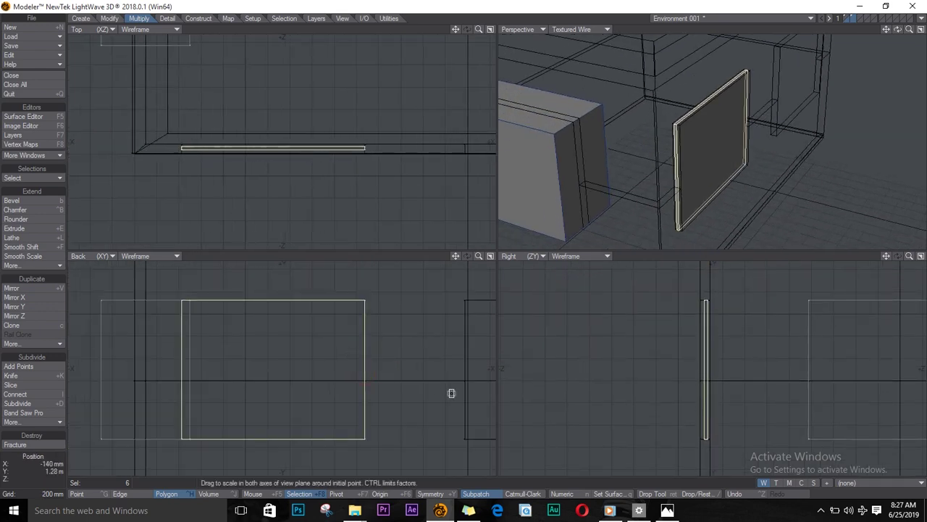
pyautogui.press('/')
pyautogui.scroll(-3, 789, 274)
pyautogui.keyDown('alt'); pyautogui.moveTo(782, 145); pyautogui.dragTo(700, 188); pyautogui.keyUp('alt')
pyautogui.moveTo(286, 118)
pyautogui.keyDown('alt'); pyautogui.mouseDown()
pyautogui.moveTo(323, 155)
pyautogui.moveTo(337, 208)
pyautogui.mouseUp(); pyautogui.keyUp('alt')
pyautogui.moveTo(301, 86); pyautogui.dragTo(302, 91, button='right')
pyautogui.press('Delete')
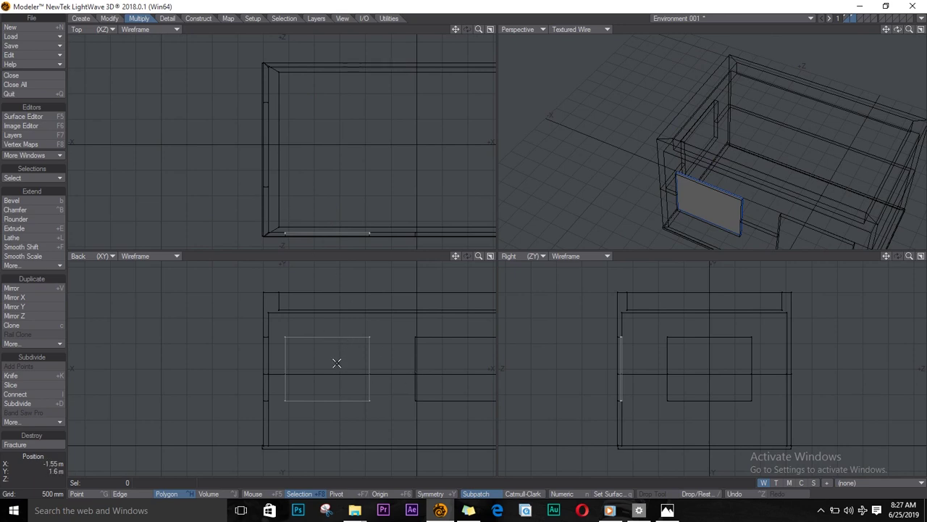
# - Scale the thin front panel down uniformly so it sits slightly inside the window opening
pyautogui.keyDown('ctrl'); pyautogui.keyDown('alt'); pyautogui.moveTo(305, 375); pyautogui.dragTo(382, 370); pyautogui.keyUp('alt'); pyautogui.keyUp('ctrl')
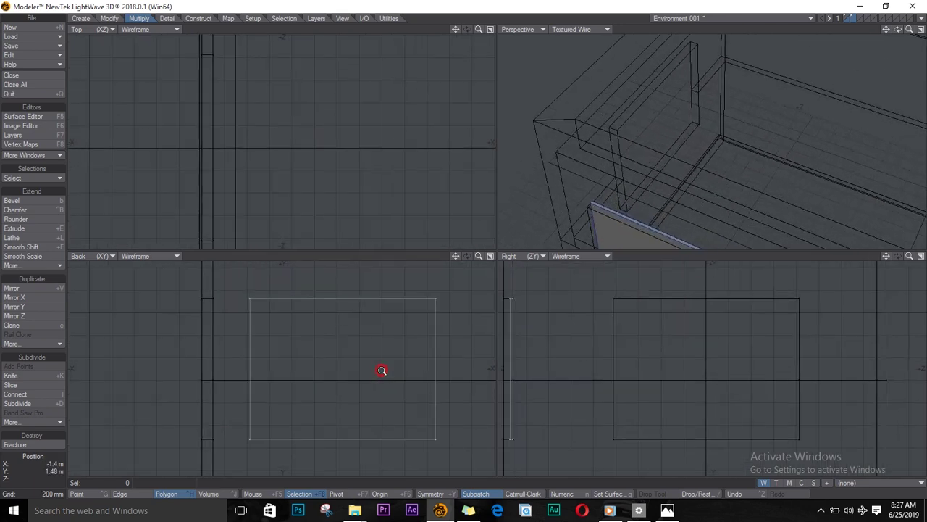
pyautogui.moveTo(222, 276)
pyautogui.mouseDown(button='right')
pyautogui.moveTo(448, 476)
pyautogui.moveTo(229, 326)
pyautogui.mouseUp(button='right')
pyautogui.hotkey('shift', 'h')
pyautogui.moveTo(357, 373); pyautogui.dragTo(349, 374)
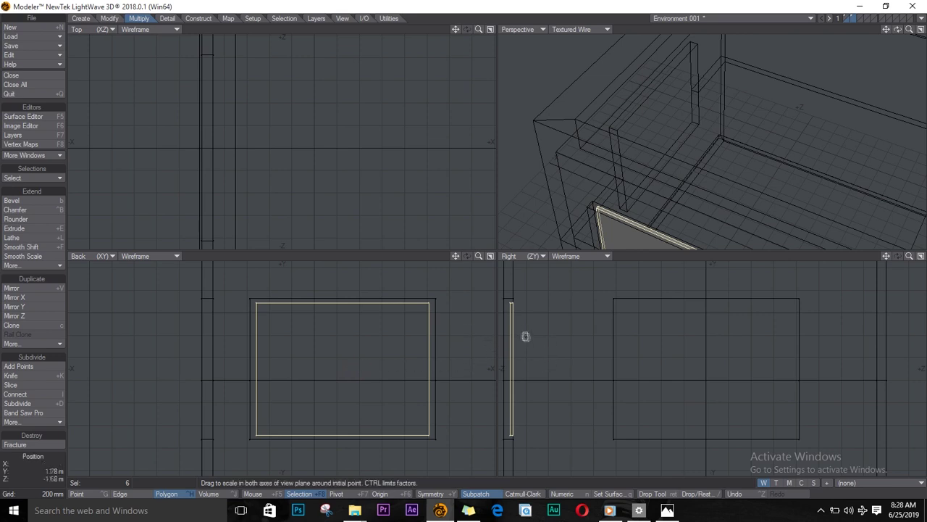
pyautogui.keyDown('alt'); pyautogui.moveTo(517, 356); pyautogui.dragTo(564, 354); pyautogui.keyUp('alt')
pyautogui.press('space')
pyautogui.press('/')
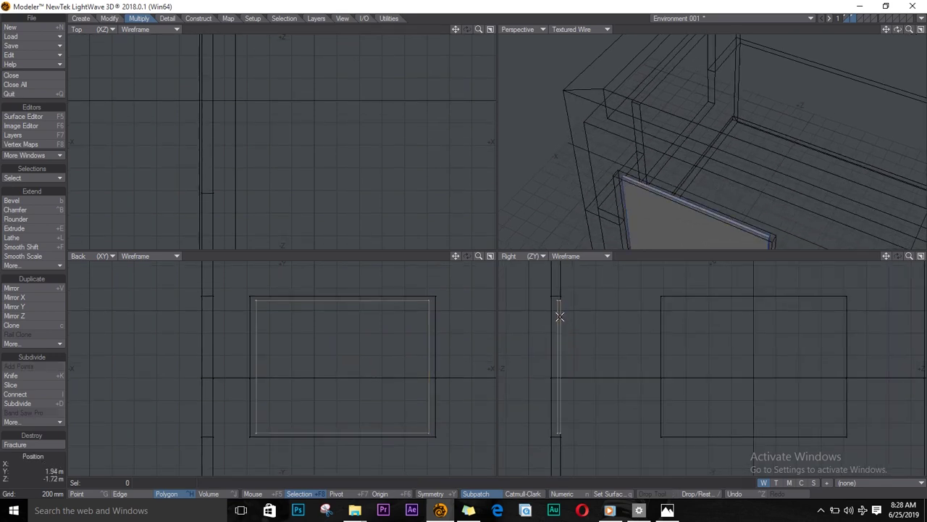
# - Extrude the panel's four edge faces and scale them outward slightly past the window opening to form a frame
pyautogui.hotkey('shift', 'a')
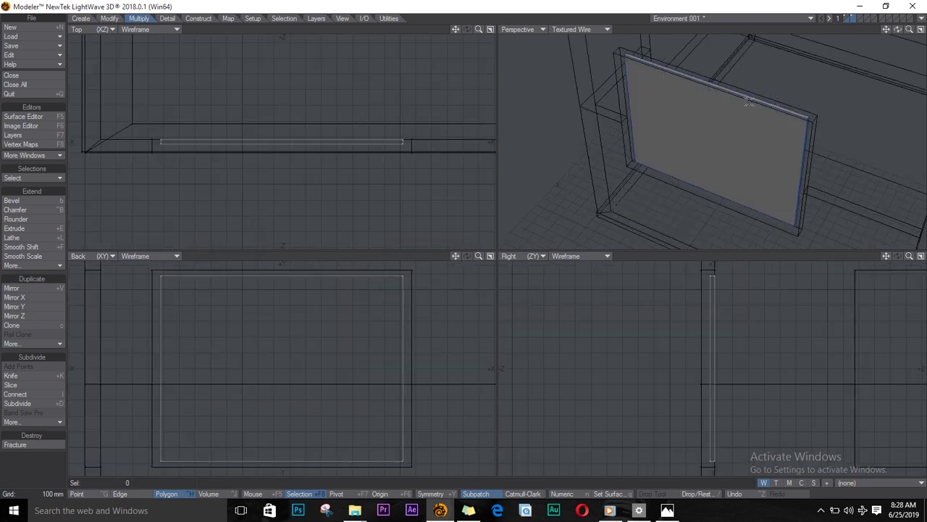
pyautogui.click(756, 98)
pyautogui.moveTo(898, 30); pyautogui.dragTo(834, 33)
pyautogui.click(730, 145)
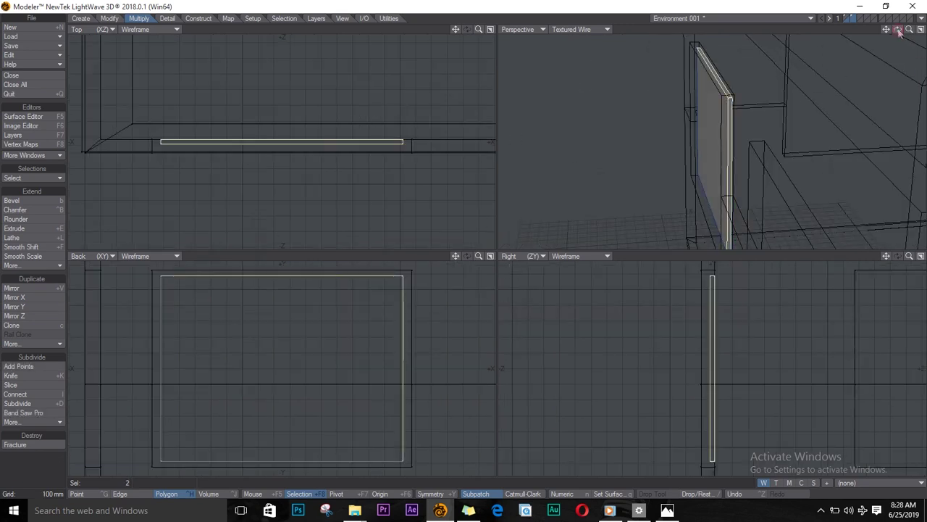
pyautogui.click(643, 165)
pyautogui.moveTo(899, 31); pyautogui.dragTo(925, 29)
pyautogui.click(653, 79)
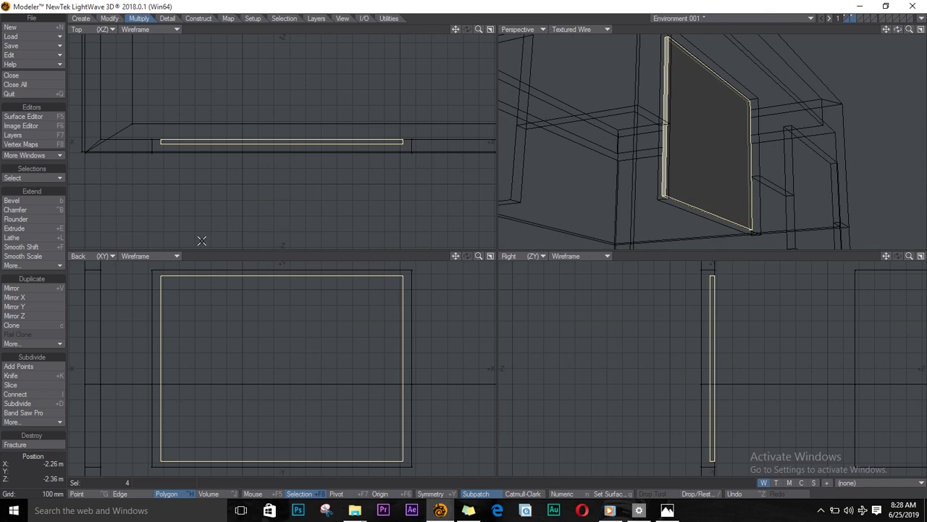
pyautogui.press('e')
pyautogui.hotkey('shift', 'h')
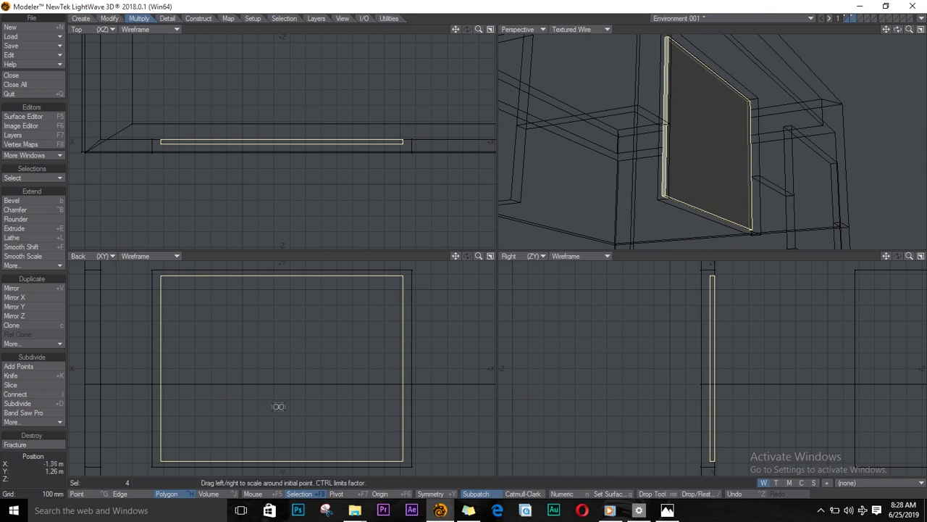
pyautogui.moveTo(278, 405); pyautogui.dragTo(290, 402)
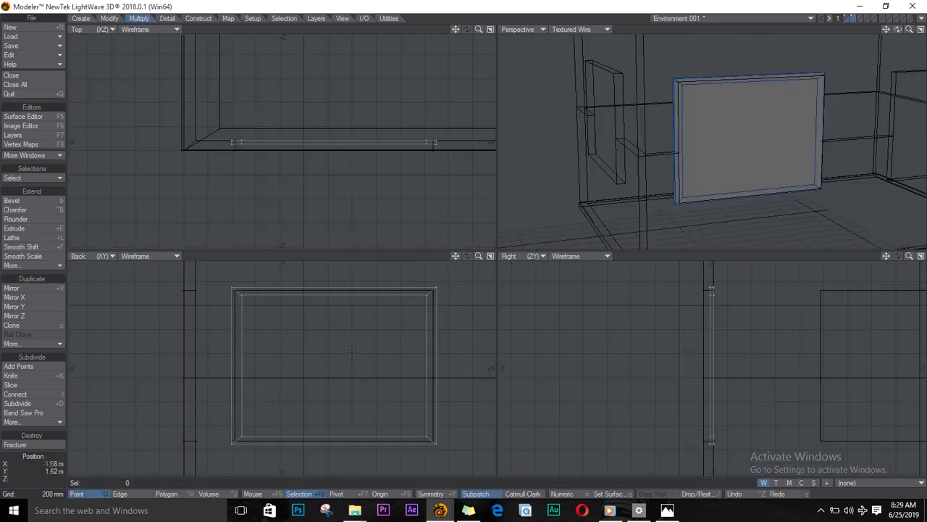
# - Split the framed window panel with a vertical cut down its middle using Band Saw Pro
pyautogui.press('space')
pyautogui.press('space')
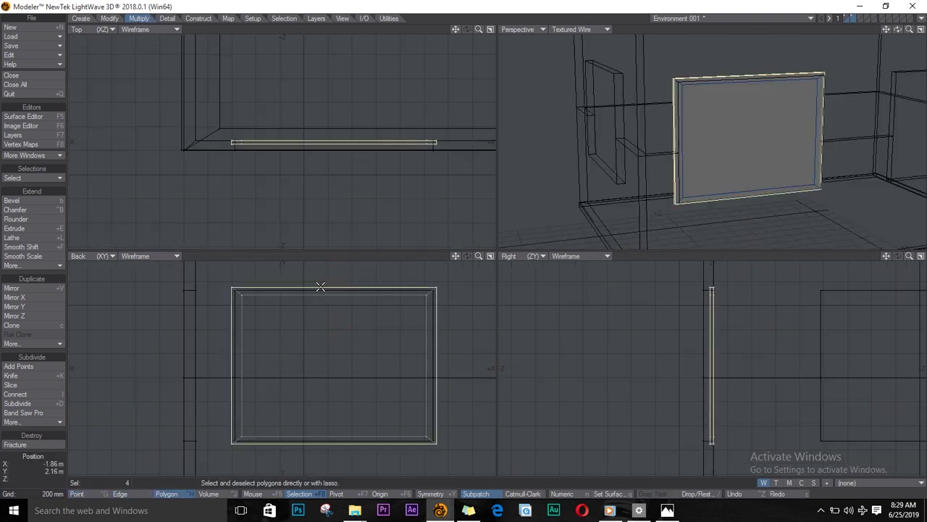
pyautogui.press('/')
pyautogui.moveTo(322, 285); pyautogui.dragTo(323, 315)
pyautogui.click(33, 414)
pyautogui.press('/')
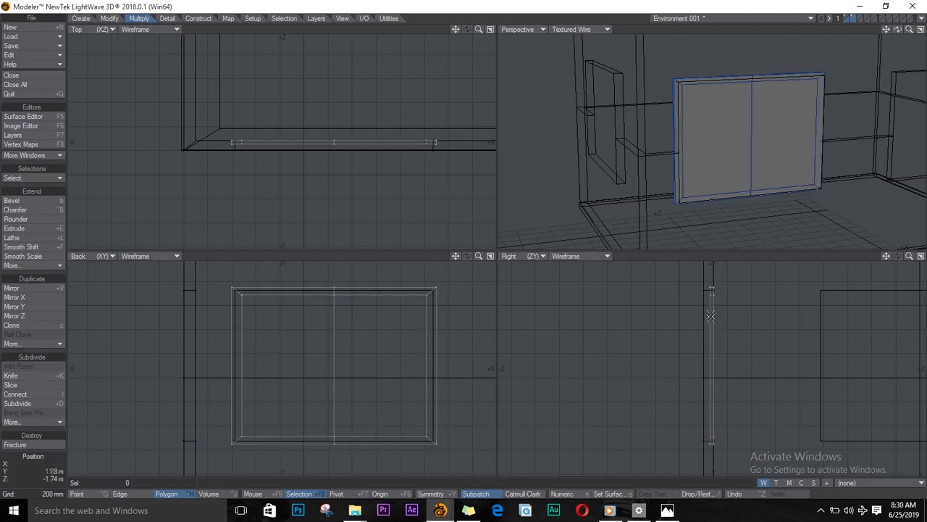
# - Select the window's front-side faces and shift them slightly outward in depth to thicken the window
pyautogui.moveTo(712, 287)
pyautogui.mouseDown(button='right')
pyautogui.moveTo(711, 489)
pyautogui.moveTo(712, 435)
pyautogui.mouseUp(button='right')
pyautogui.press('t')
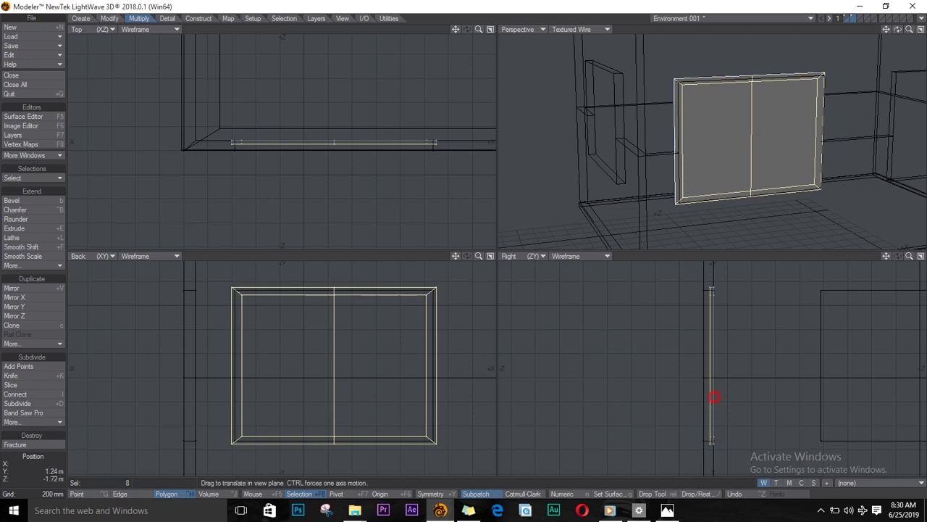
pyautogui.moveTo(714, 398); pyautogui.dragTo(712, 398)
pyautogui.hotkey('ctrl', 'z')
pyautogui.press('/')
# - Bevel the two front pane faces of the window inward
pyautogui.click(785, 107)
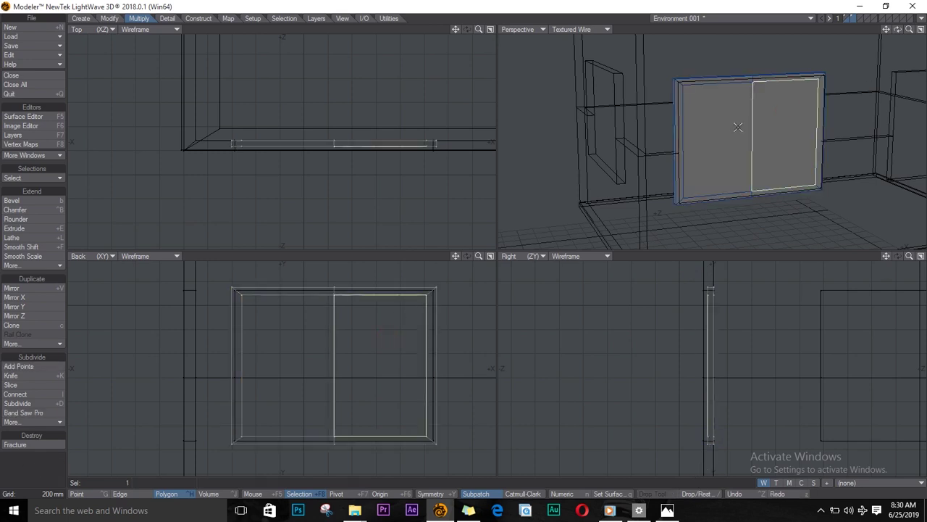
pyautogui.keyDown('shift'); pyautogui.click(730, 132); pyautogui.keyUp('shift')
pyautogui.press('b')
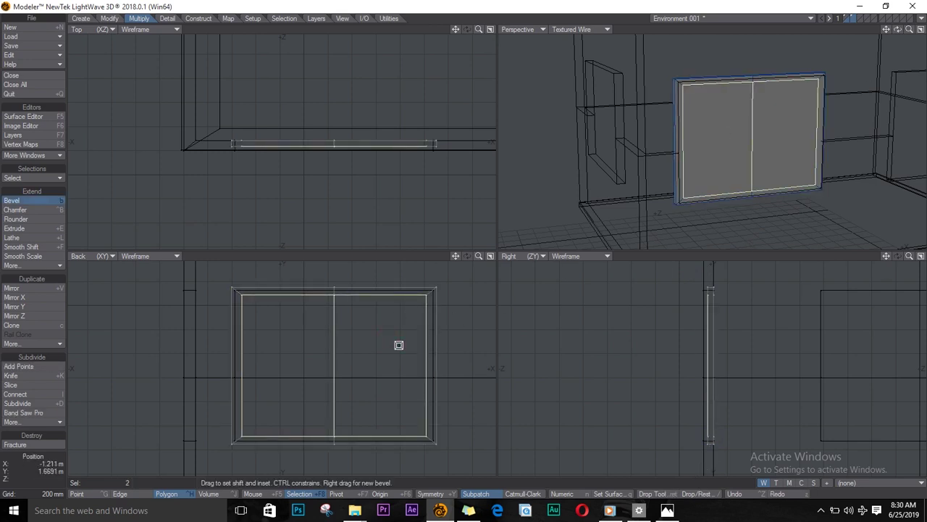
pyautogui.moveTo(399, 345); pyautogui.dragTo(394, 347)
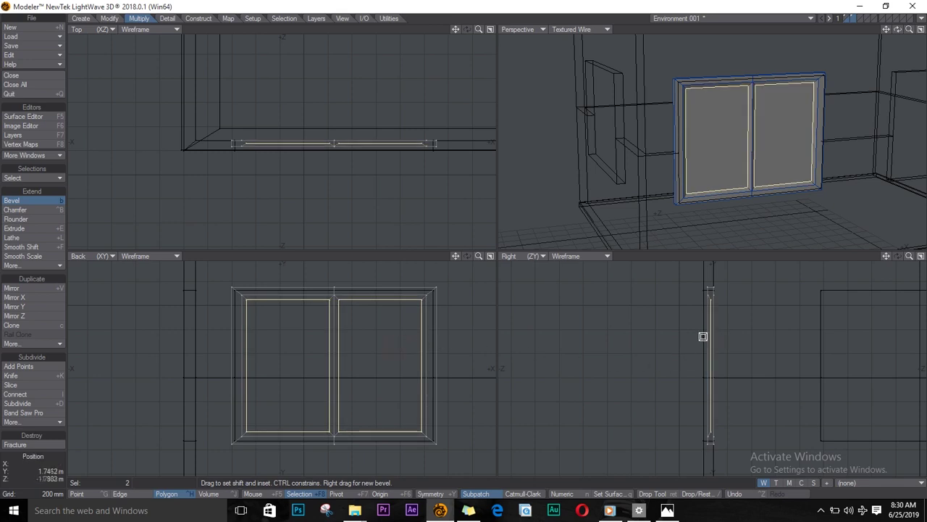
# - Set the pane bevel's shift to 0 m and its inset to 43 mm
pyautogui.press('n')
pyautogui.moveTo(515, 187); pyautogui.dragTo(372, 182)
pyautogui.write('0')
pyautogui.press('Tab')
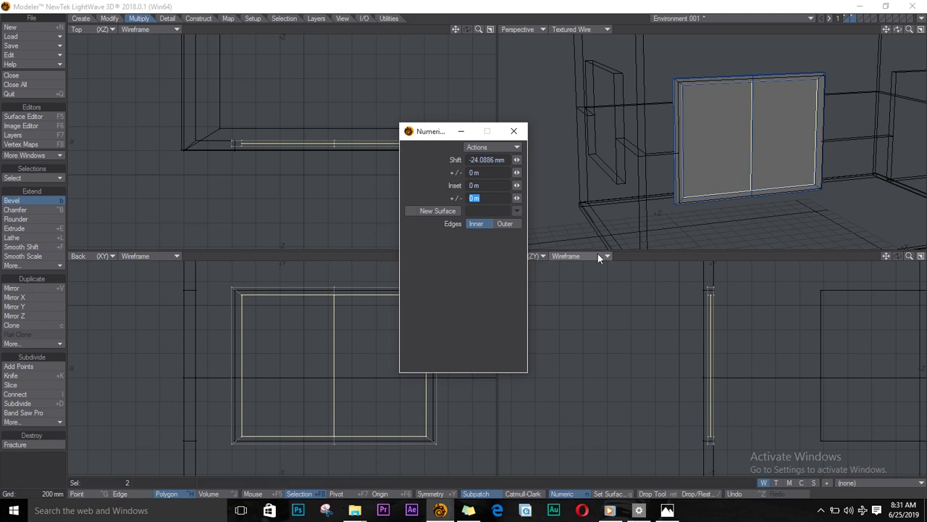
pyautogui.moveTo(897, 30); pyautogui.dragTo(830, 51)
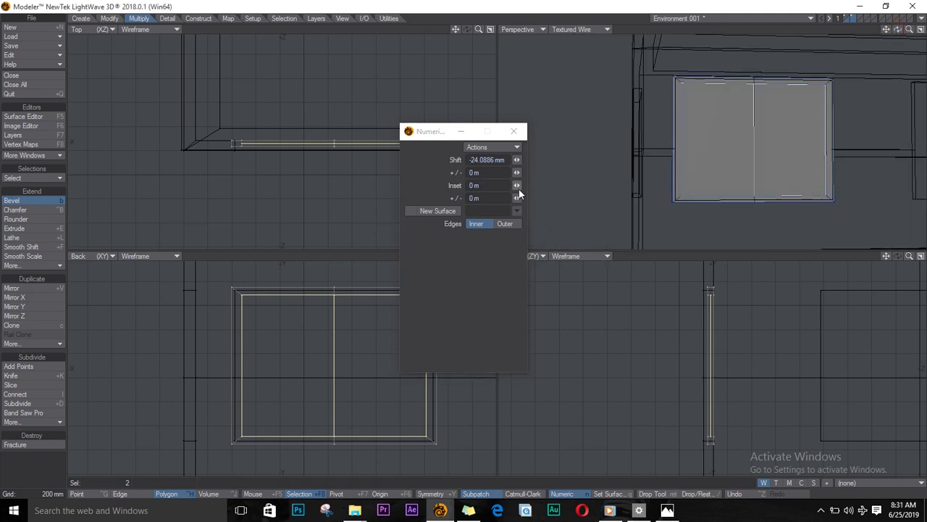
pyautogui.moveTo(507, 158); pyautogui.dragTo(371, 165)
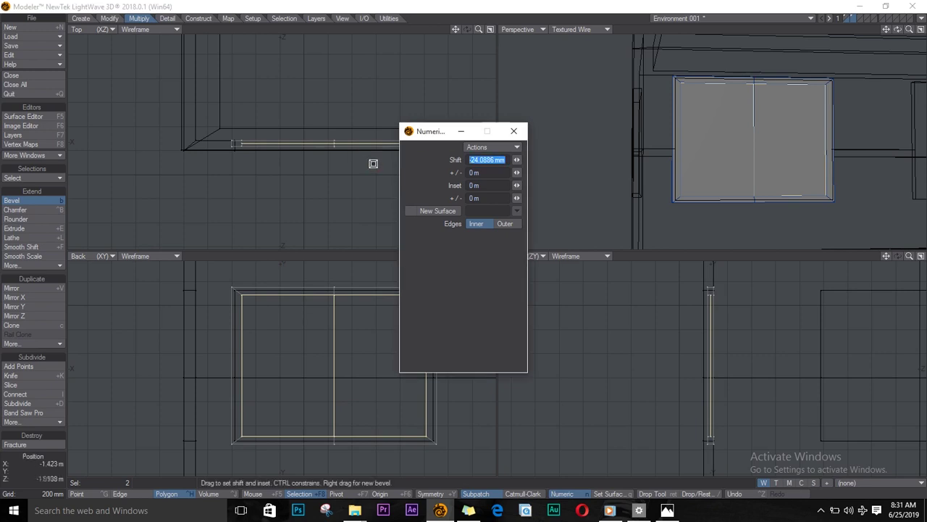
pyautogui.moveTo(517, 185); pyautogui.dragTo(548, 185)
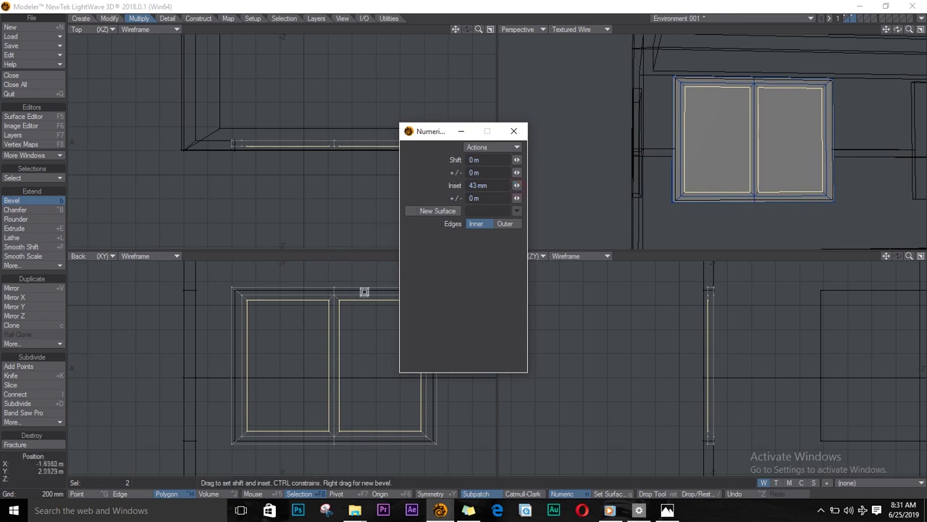
pyautogui.press('Return')
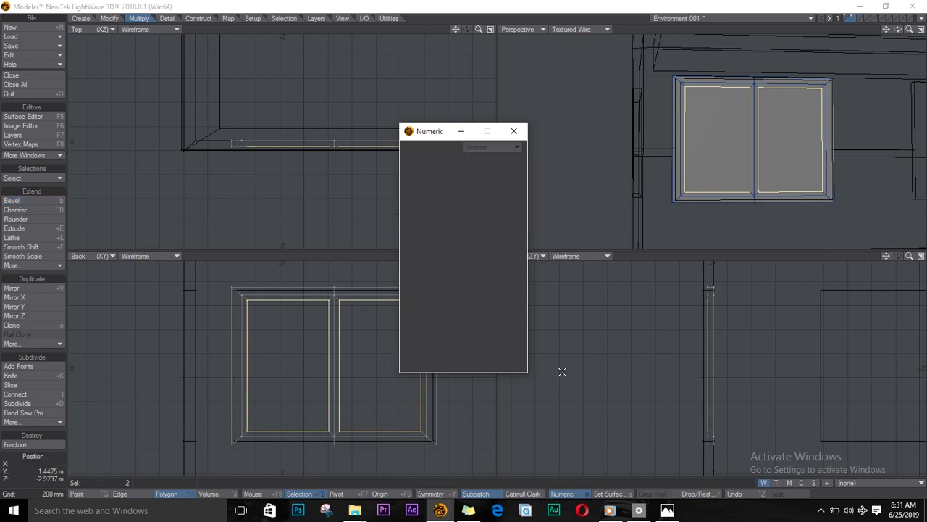
# - Move the two inset panes slightly back into the frame, clear the selection and close the numeric settings
pyautogui.press('t')
pyautogui.moveTo(702, 364); pyautogui.dragTo(703, 363)
pyautogui.press('Return')
pyautogui.press('/')
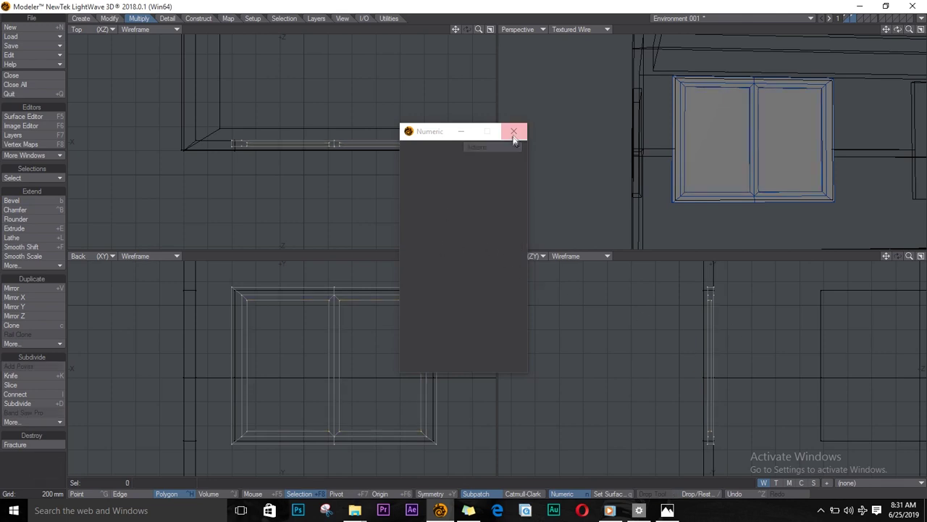
pyautogui.click(515, 133)
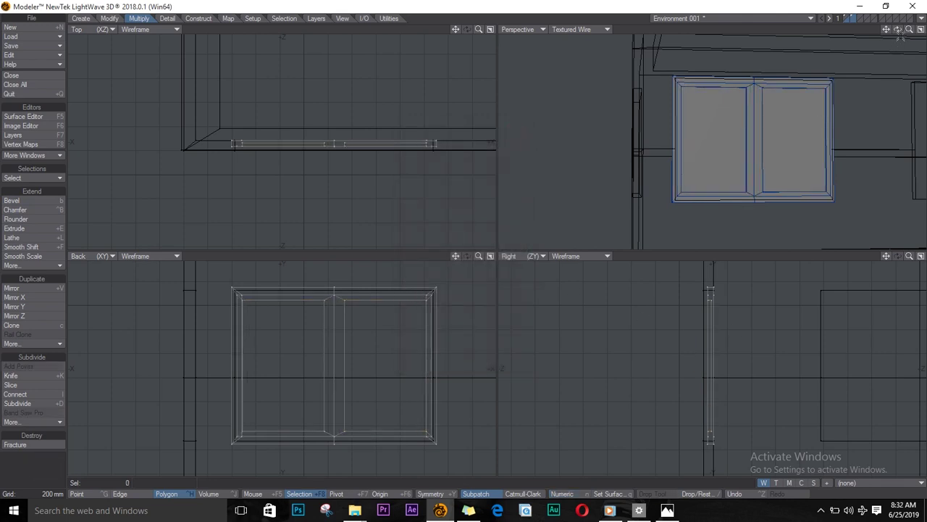
pyautogui.moveTo(898, 30); pyautogui.dragTo(741, 63)
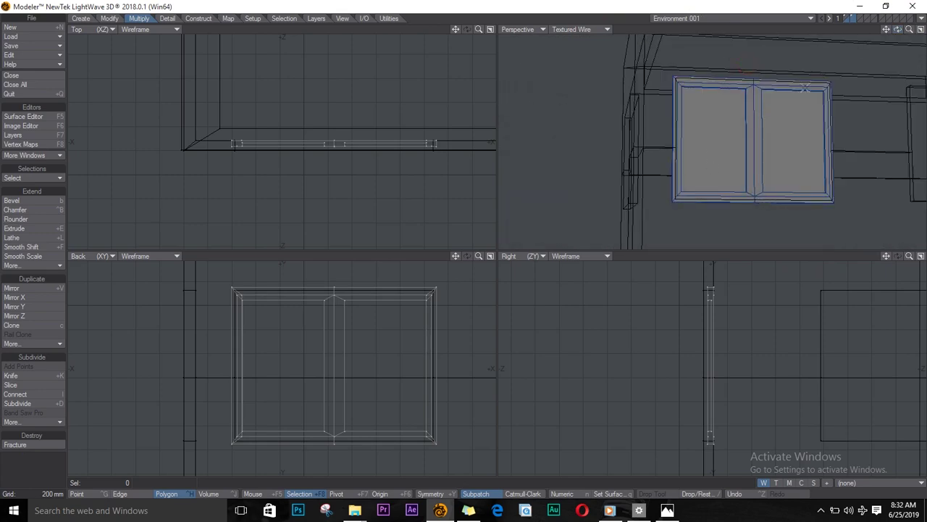
pyautogui.press('a')
pyautogui.moveTo(897, 29); pyautogui.dragTo(628, 184)
pyautogui.scroll(6, 283, 357)
pyautogui.scroll(-2, 304, 353)
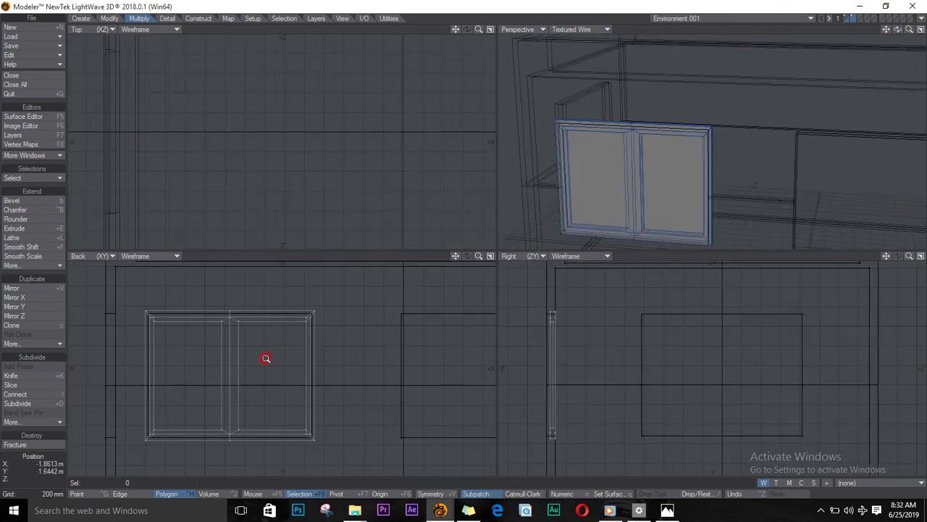
# - Select the eight front edges framing the two window panes, bevel them slightly, and clear the selection
pyautogui.scroll(3, 253, 361)
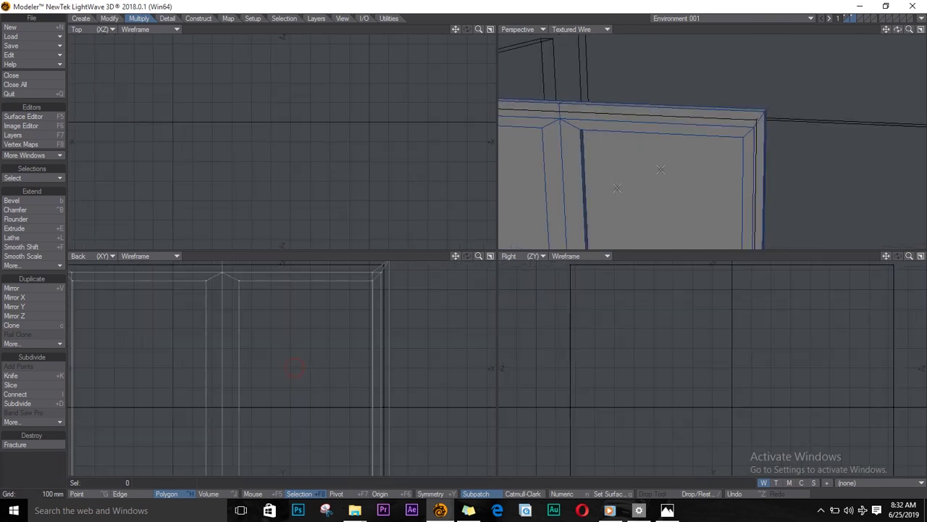
pyautogui.hotkey('ctrl', 'h')
pyautogui.click(587, 135)
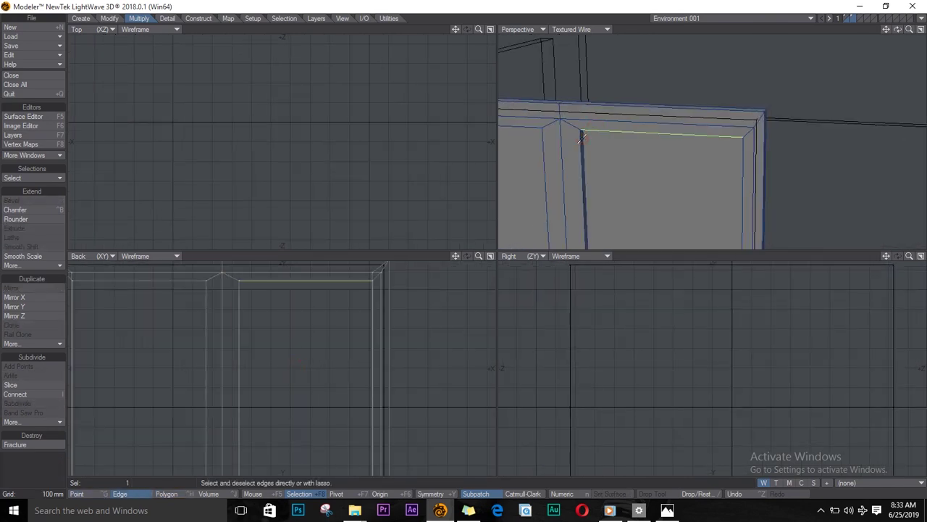
pyautogui.keyDown('shift'); pyautogui.click(584, 143); pyautogui.keyUp('shift')
pyautogui.keyDown('shift'); pyautogui.click(743, 162); pyautogui.keyUp('shift')
pyautogui.press('g')
pyautogui.hotkey('shift', 'a')
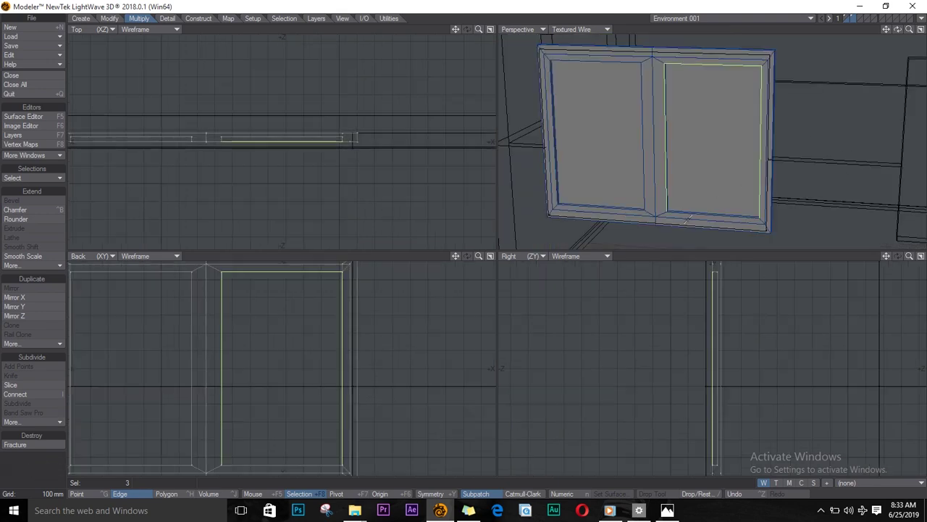
pyautogui.keyDown('shift'); pyautogui.click(690, 215); pyautogui.keyUp('shift')
pyautogui.keyDown('shift'); pyautogui.click(610, 209); pyautogui.keyUp('shift')
pyautogui.keyDown('shift'); pyautogui.click(552, 130); pyautogui.keyUp('shift')
pyautogui.keyDown('shift'); pyautogui.click(580, 58); pyautogui.keyUp('shift')
pyautogui.keyDown('shift'); pyautogui.click(643, 131); pyautogui.keyUp('shift')
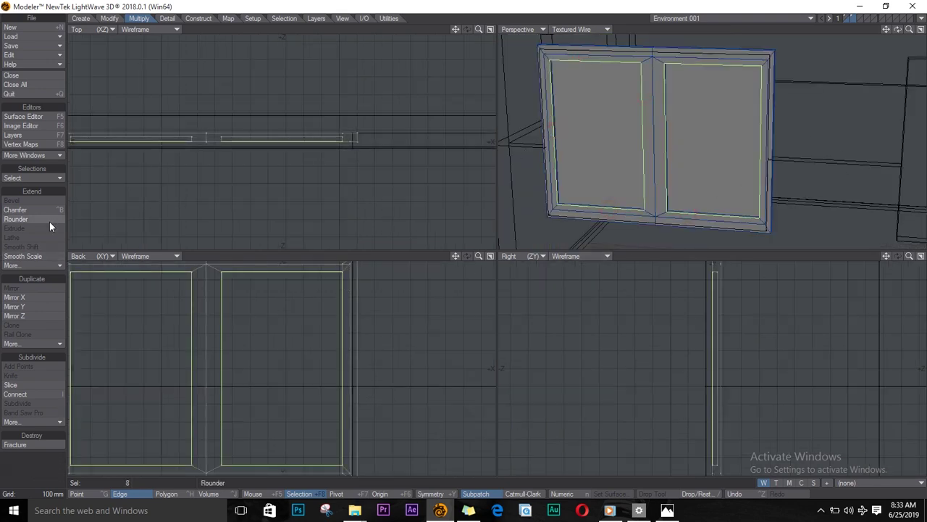
pyautogui.click(48, 266)
pyautogui.moveTo(53, 326)
pyautogui.click(120, 328)
pyautogui.moveTo(246, 339)
pyautogui.mouseDown()
pyautogui.moveTo(282, 341)
pyautogui.moveTo(251, 353)
pyautogui.moveTo(259, 347)
pyautogui.mouseUp()
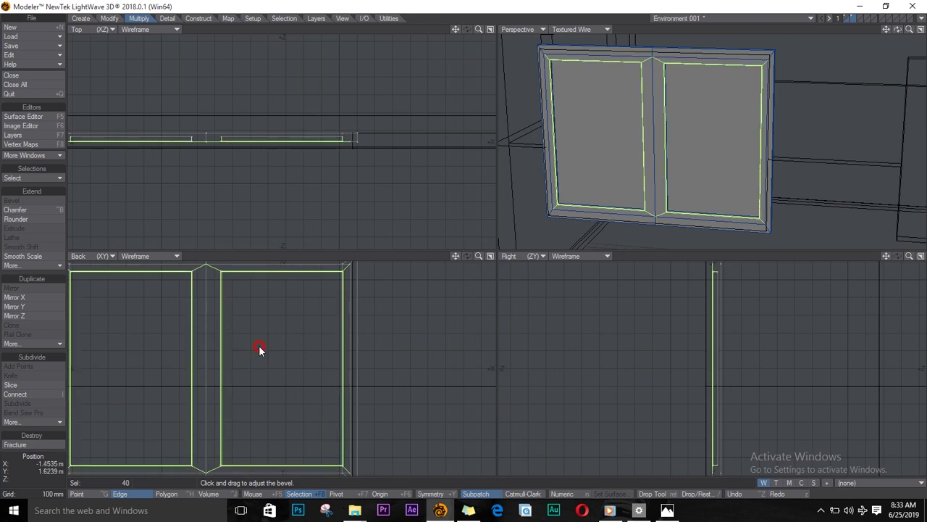
pyautogui.press('/')
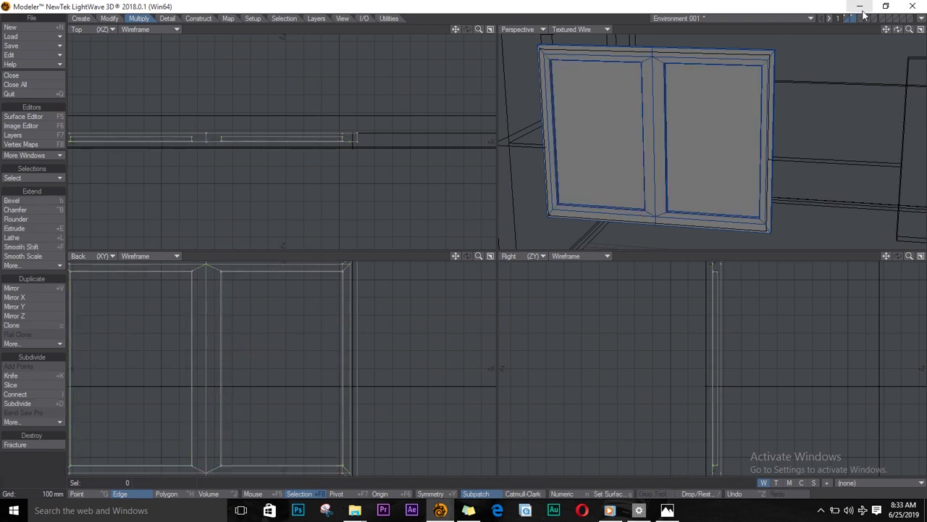
# - Try to bevel the outer edges of the building's window openings, and undo the bevel
pyautogui.keyDown('shift'); pyautogui.click(846, 16); pyautogui.keyUp('shift')
pyautogui.moveTo(898, 30); pyautogui.dragTo(758, 65)
pyautogui.click(755, 89)
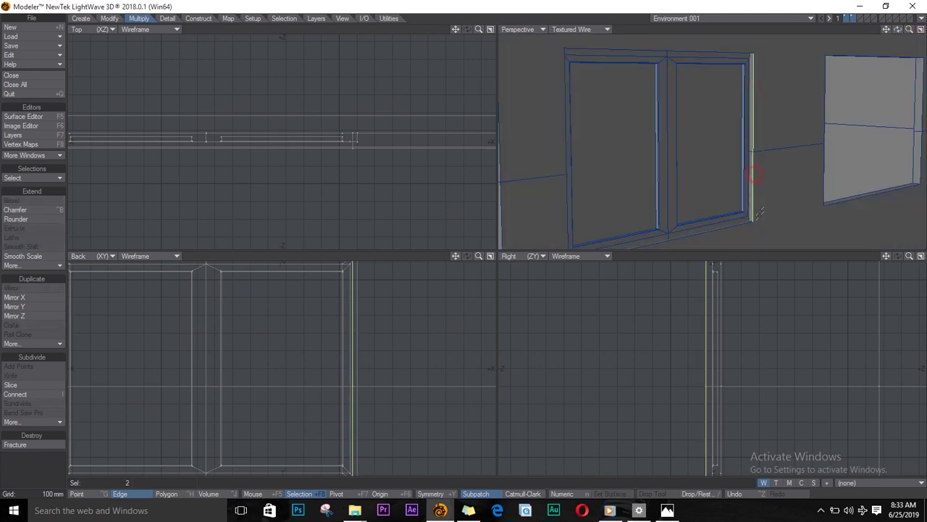
pyautogui.click(849, 17)
pyautogui.click(719, 230)
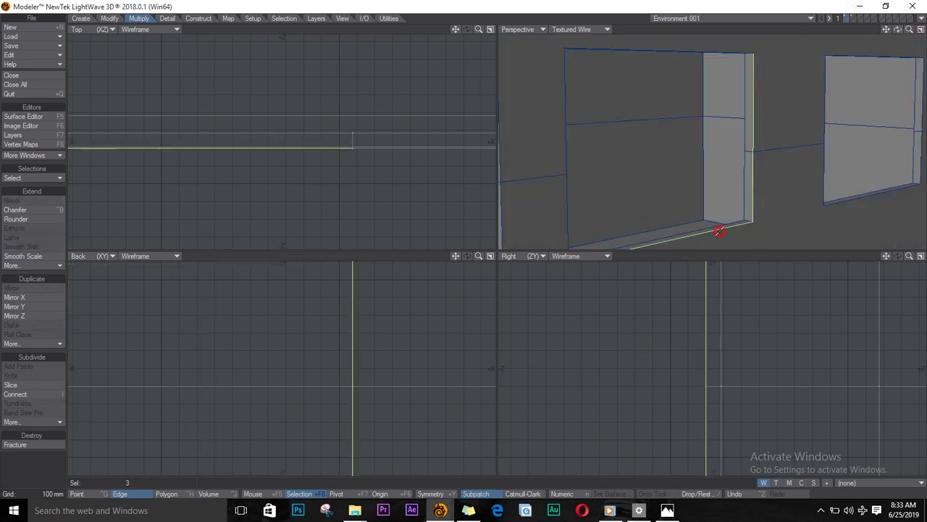
pyautogui.hotkey('shift', 'a')
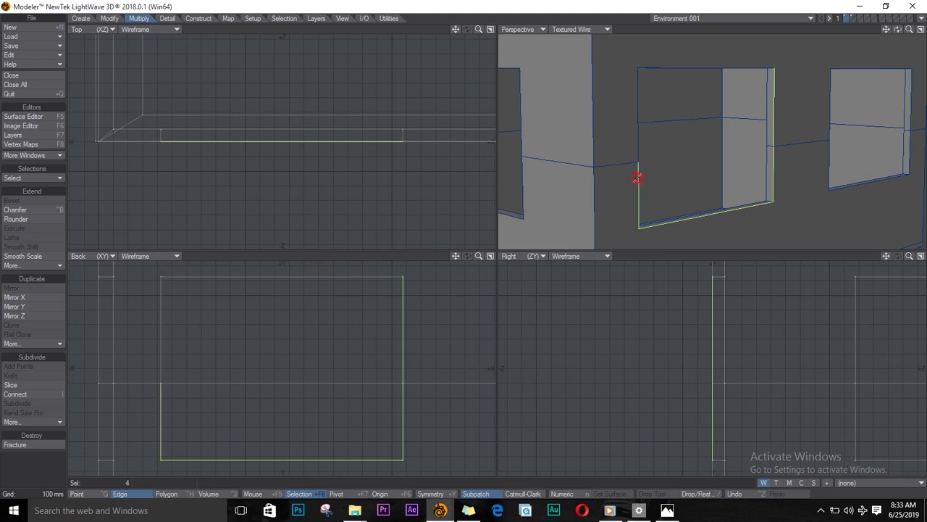
pyautogui.keyDown('shift'); pyautogui.click(635, 145); pyautogui.keyUp('shift')
pyautogui.keyDown('shift'); pyautogui.click(673, 66); pyautogui.keyUp('shift')
pyautogui.click(33, 265)
pyautogui.click(63, 284)
pyautogui.scroll(-3, 427, 334)
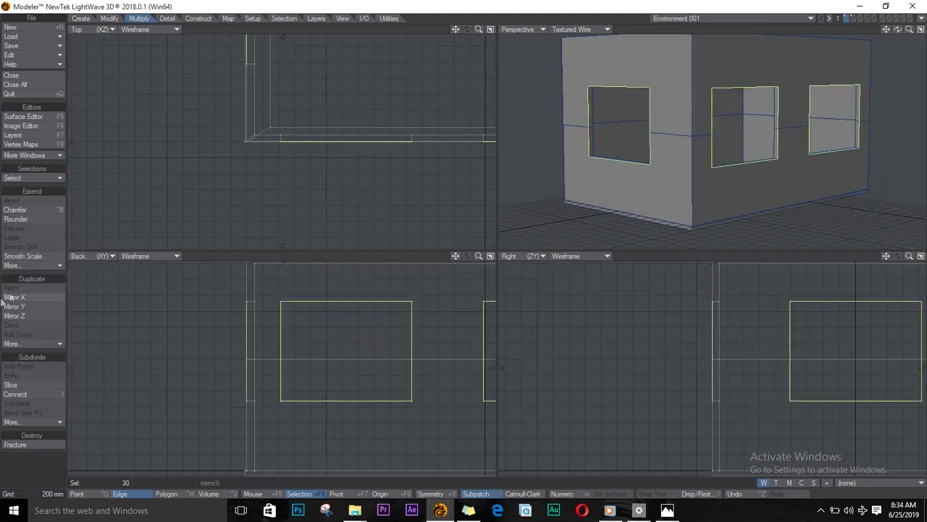
pyautogui.click(48, 266)
pyautogui.moveTo(71, 328)
pyautogui.click(117, 331)
pyautogui.moveTo(380, 337); pyautogui.dragTo(368, 339)
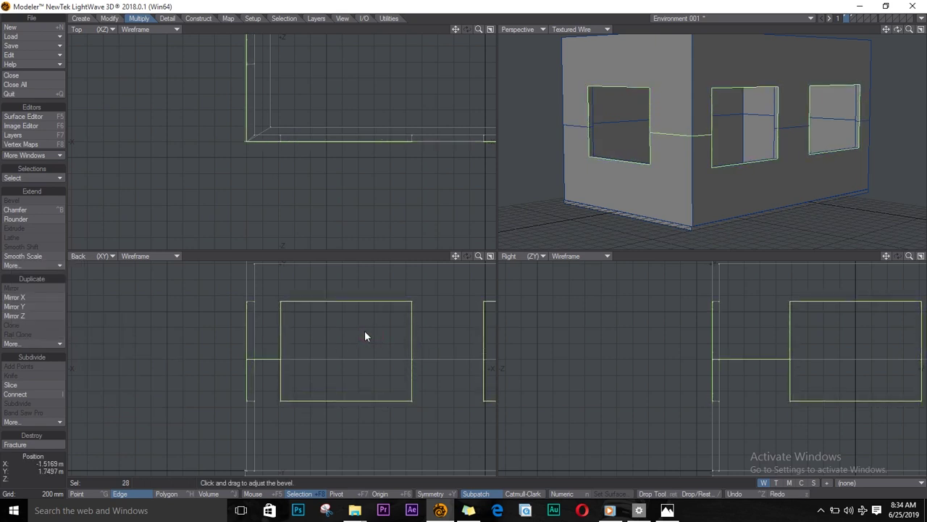
pyautogui.press('space')
pyautogui.hotkey('ctrl', 'z')
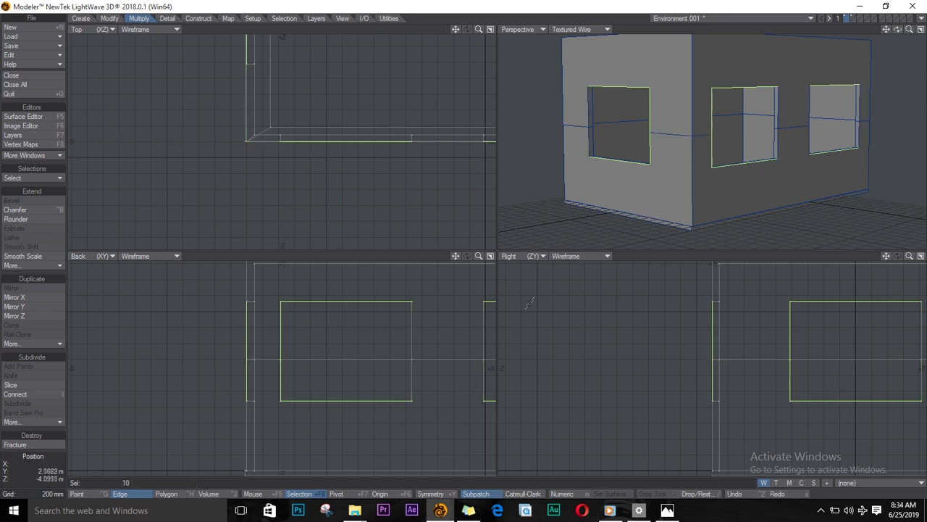
pyautogui.press('/')
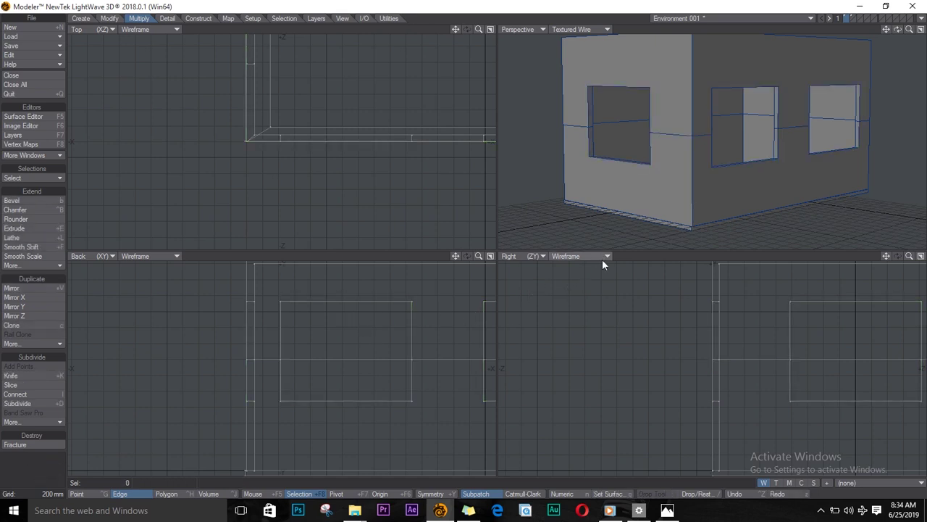
# - Try selecting the inner faces of all three window openings together, and drop the selection
pyautogui.keyDown('ctrl'); pyautogui.keyDown('alt'); pyautogui.moveTo(368, 337); pyautogui.dragTo(395, 334); pyautogui.keyUp('alt'); pyautogui.keyUp('ctrl')
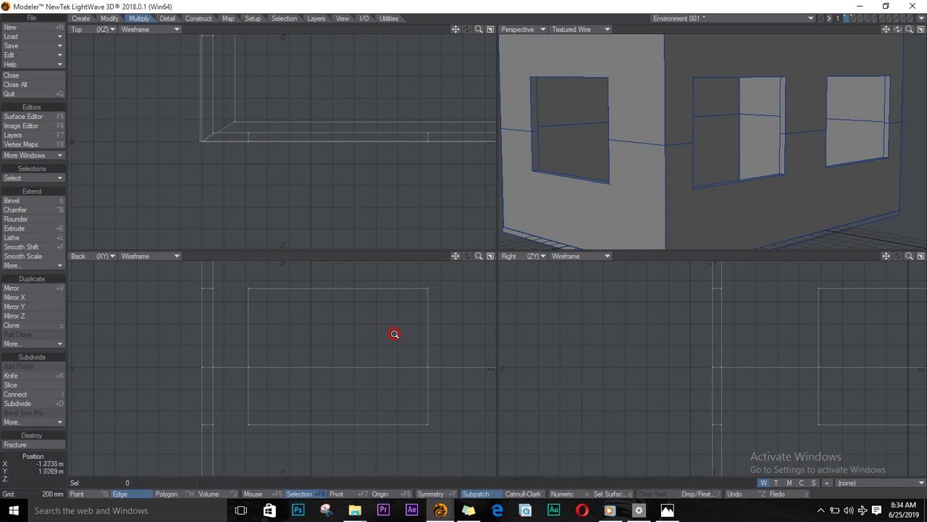
pyautogui.hotkey('ctrl', 'h')
pyautogui.click(536, 91)
pyautogui.keyDown('shift'); pyautogui.click(535, 141); pyautogui.keyUp('shift')
pyautogui.keyDown('shift'); pyautogui.click(782, 126); pyautogui.keyUp('shift')
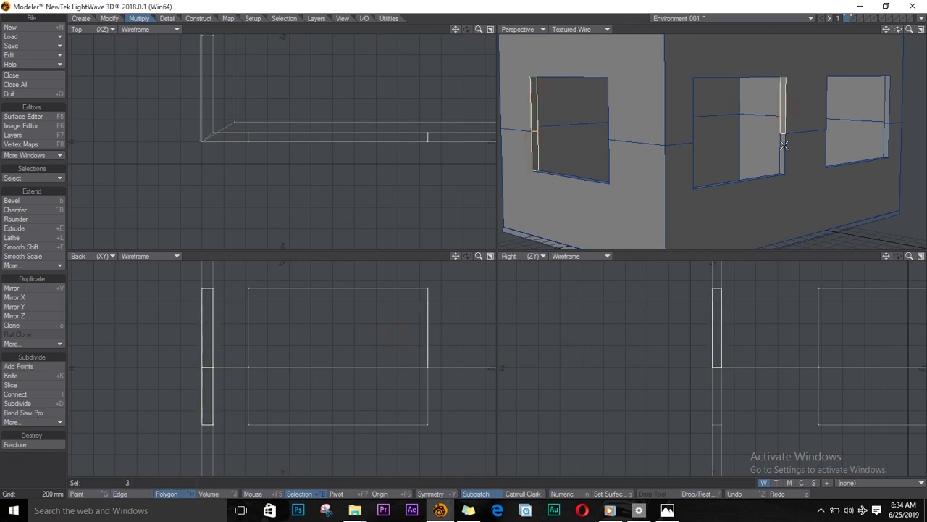
pyautogui.keyDown('shift'); pyautogui.click(885, 130); pyautogui.keyUp('shift')
pyautogui.click(49, 178)
pyautogui.click(50, 179)
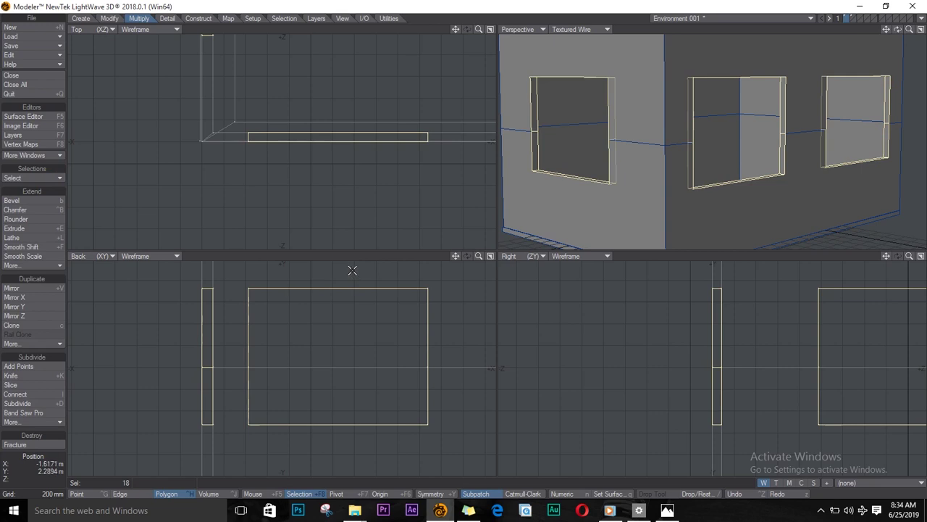
pyautogui.press('/')
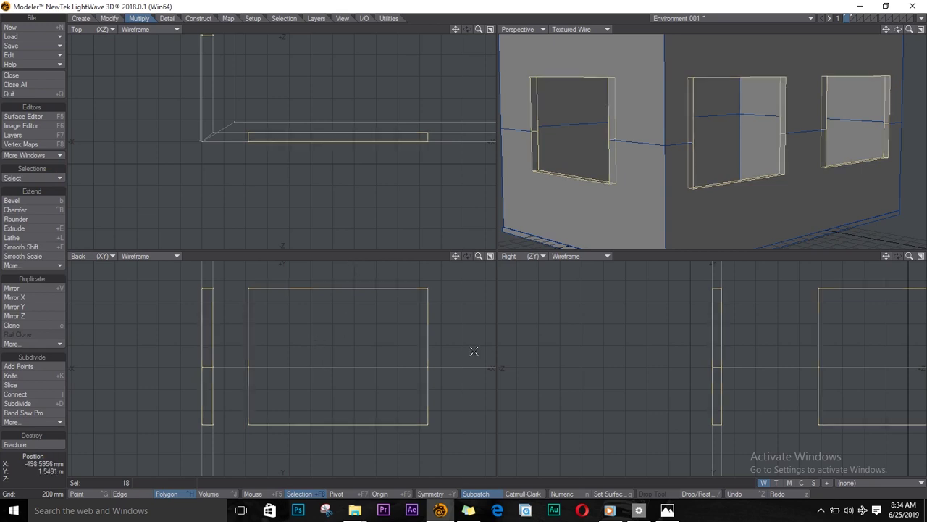
# - Select all inner faces of the front wall's window opening nearest the corner and scale them down slightly
pyautogui.click(782, 95)
pyautogui.keyDown('shift'); pyautogui.click(783, 140); pyautogui.keyUp('shift')
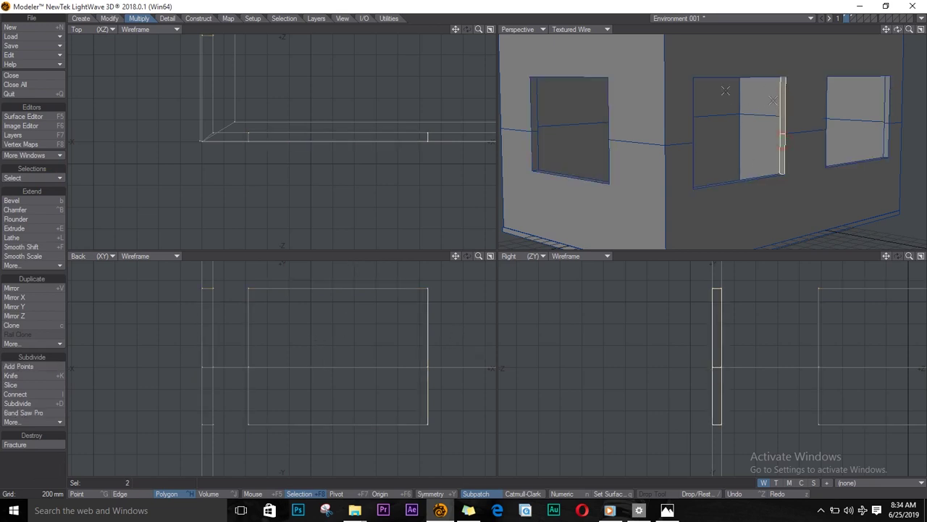
pyautogui.click(34, 179)
pyautogui.click(36, 182)
pyautogui.hotkey('shift', 'h')
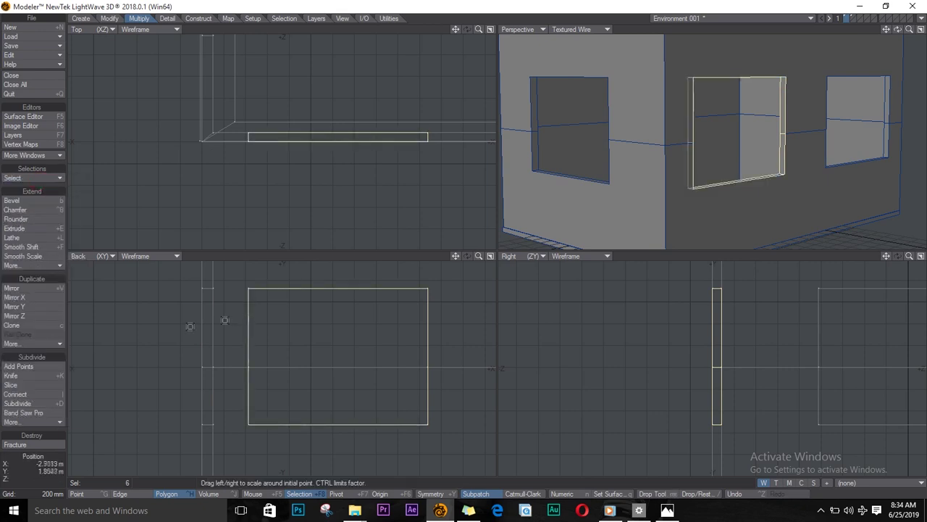
pyautogui.moveTo(336, 345); pyautogui.dragTo(337, 345)
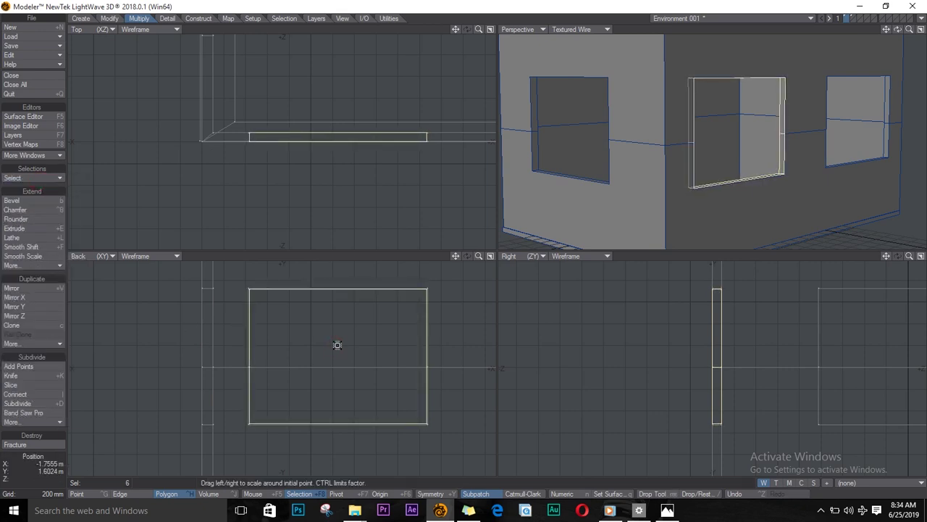
# - Squeeze the opening's inner faces slightly in depth within the wall thickness and clear the selection
pyautogui.press('t')
pyautogui.keyDown('ctrl'); pyautogui.keyDown('alt'); pyautogui.moveTo(724, 349); pyautogui.dragTo(880, 354); pyautogui.keyUp('alt'); pyautogui.keyUp('ctrl')
pyautogui.moveTo(686, 362); pyautogui.dragTo(696, 369)
pyautogui.press('h')
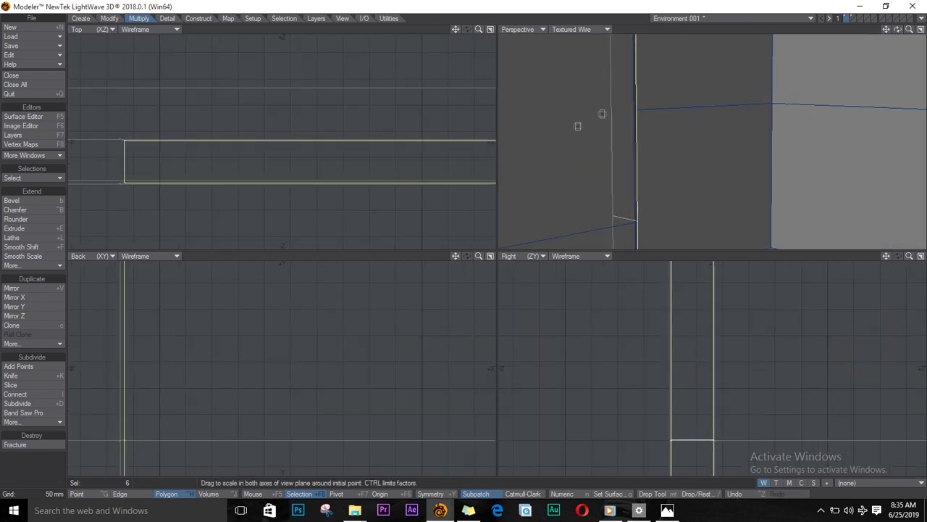
pyautogui.moveTo(898, 30); pyautogui.dragTo(876, 33)
pyautogui.press('/')
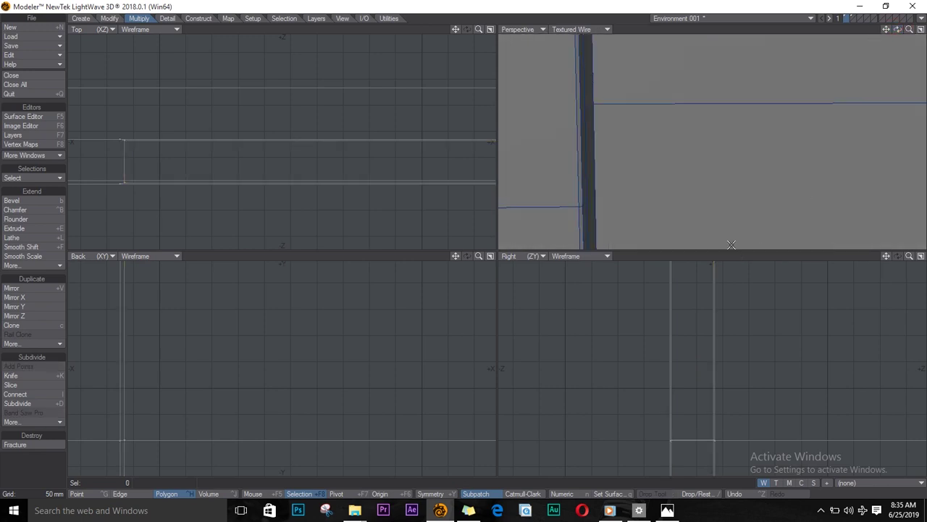
# - Select all inner faces of the front wall's second window opening and scale them to about 97%
pyautogui.press('a')
pyautogui.keyDown('ctrl'); pyautogui.keyDown('alt'); pyautogui.moveTo(218, 362); pyautogui.dragTo(310, 368); pyautogui.keyUp('alt'); pyautogui.keyUp('ctrl')
pyautogui.keyDown('alt'); pyautogui.moveTo(369, 382); pyautogui.dragTo(144, 360); pyautogui.keyUp('alt')
pyautogui.click(702, 220)
pyautogui.keyDown('shift'); pyautogui.click(830, 138); pyautogui.keyUp('shift')
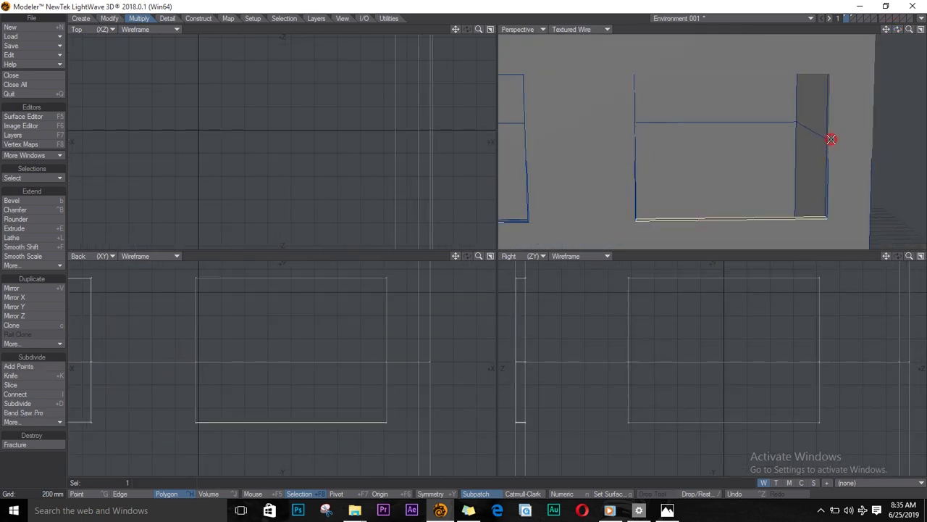
pyautogui.click(830, 138)
pyautogui.moveTo(898, 30); pyautogui.dragTo(862, 34)
pyautogui.keyDown('shift'); pyautogui.click(885, 143); pyautogui.keyUp('shift')
pyautogui.click(25, 178)
pyautogui.click(24, 186)
pyautogui.hotkey('shift', 'h')
pyautogui.moveTo(325, 373); pyautogui.dragTo(323, 362)
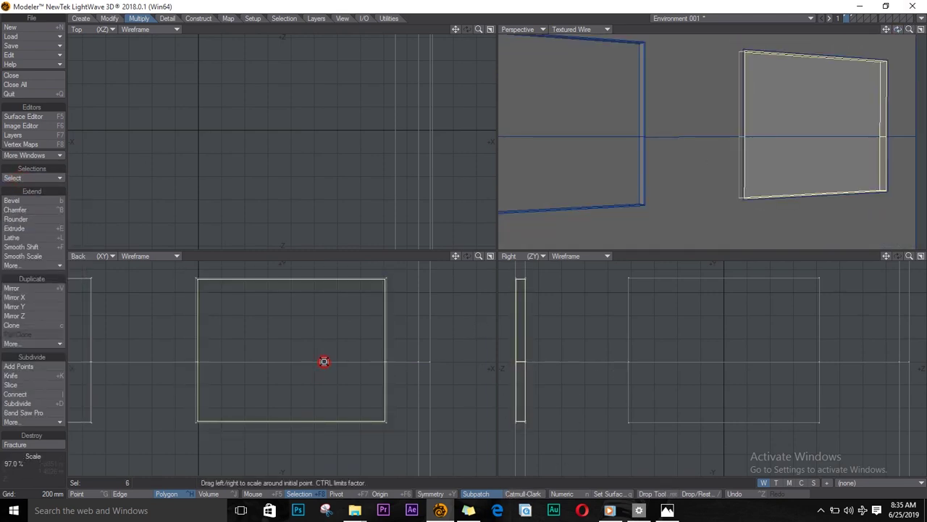
# - Stretch the second opening's inner faces to about 89% in depth, clear the selection and save the object
pyautogui.press('h')
pyautogui.moveTo(519, 361); pyautogui.dragTo(515, 361)
pyautogui.hotkey('ctrl', 'z')
pyautogui.hotkey('shift', 'a')
pyautogui.keyDown('ctrl'); pyautogui.keyDown('alt'); pyautogui.moveTo(245, 146); pyautogui.dragTo(336, 143); pyautogui.keyUp('alt'); pyautogui.keyUp('ctrl')
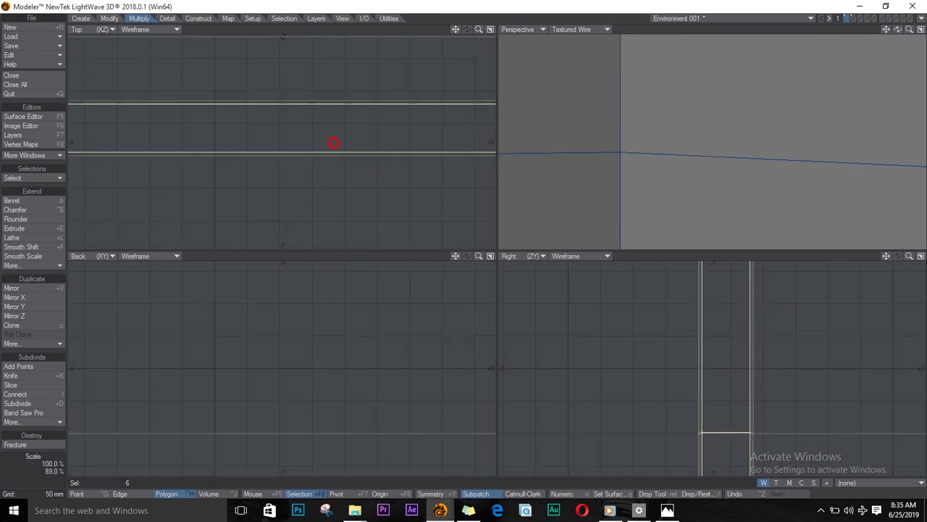
pyautogui.keyDown('ctrl'); pyautogui.keyDown('alt'); pyautogui.moveTo(699, 380); pyautogui.dragTo(613, 389); pyautogui.keyUp('alt'); pyautogui.keyUp('ctrl')
pyautogui.press('/')
pyautogui.press('/')
pyautogui.press('s')
# - Select all inner faces of the side wall's window opening and scale them down slightly
pyautogui.keyDown('alt'); pyautogui.moveTo(290, 44); pyautogui.dragTo(443, 91); pyautogui.keyUp('alt')
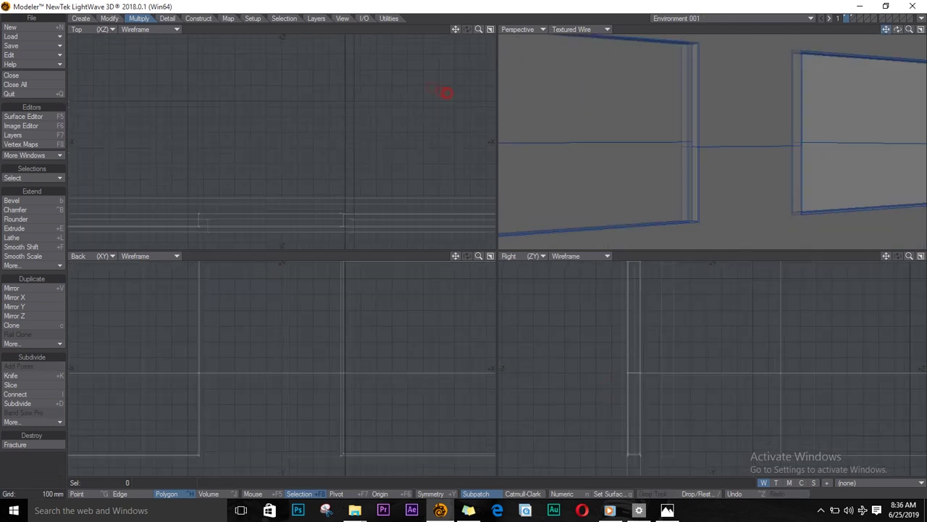
pyautogui.scroll(-7, 724, 130)
pyautogui.keyDown('alt'); pyautogui.moveTo(696, 109); pyautogui.dragTo(807, 179); pyautogui.keyUp('alt')
pyautogui.scroll(6, 817, 135)
pyautogui.click(805, 119)
pyautogui.click(21, 176)
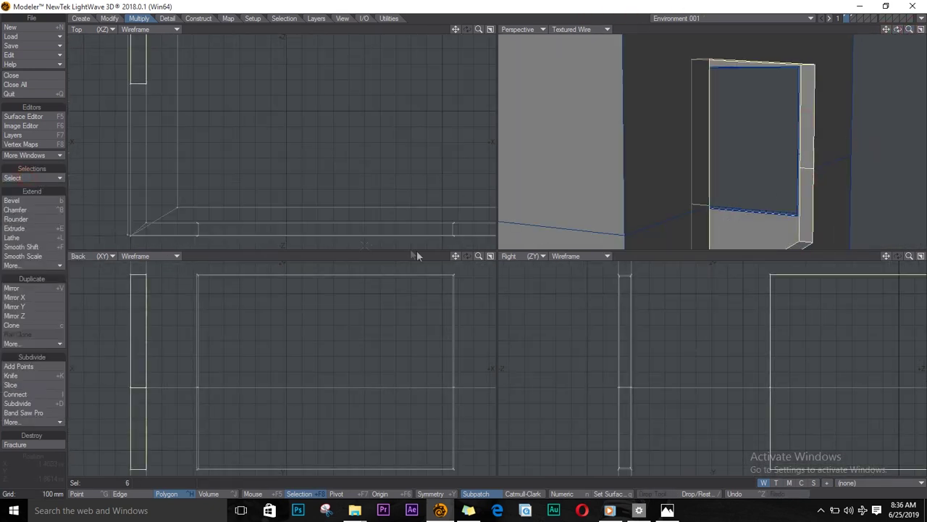
pyautogui.hotkey('shift', 'h')
pyautogui.moveTo(155, 341); pyautogui.dragTo(154, 341)
# - Squeeze the side opening's inner faces slightly across the wall thickness and clear the selection
pyautogui.hotkey('shift', 'a')
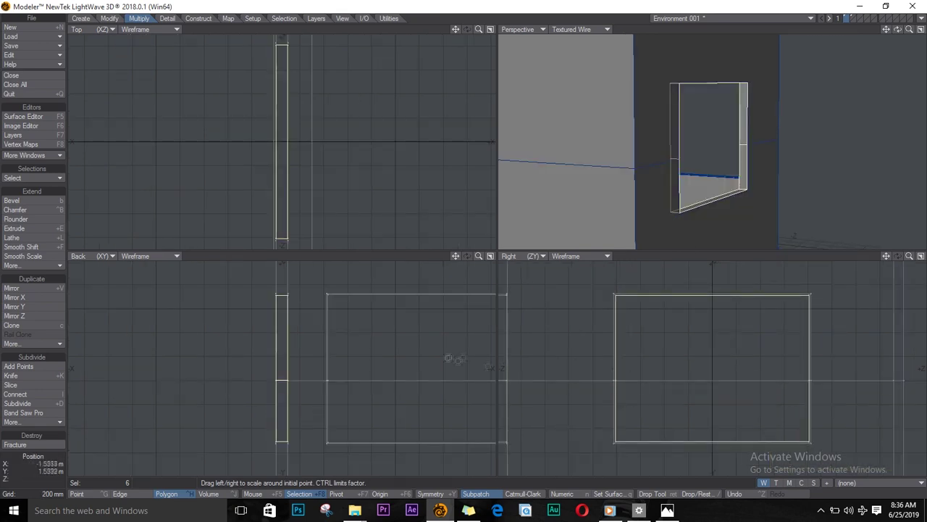
pyautogui.scroll(4, 304, 365)
pyautogui.press('h')
pyautogui.moveTo(303, 375); pyautogui.dragTo(301, 376)
pyautogui.press('/')
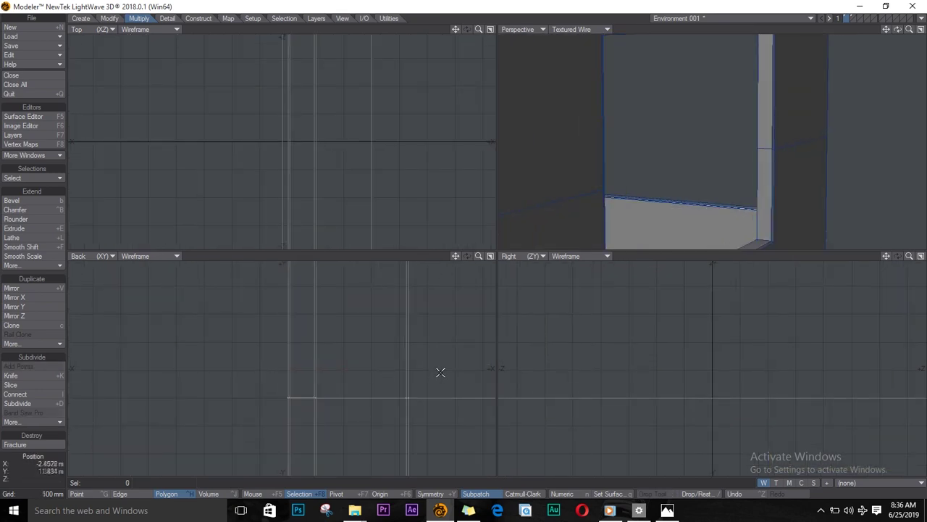
# - Show the window layer together with the building and set the perspective view's shading to Texture
pyautogui.press('a')
pyautogui.moveTo(898, 29); pyautogui.dragTo(794, 65)
pyautogui.moveTo(898, 29); pyautogui.dragTo(862, 58)
pyautogui.keyDown('shift'); pyautogui.click(853, 16); pyautogui.keyUp('shift')
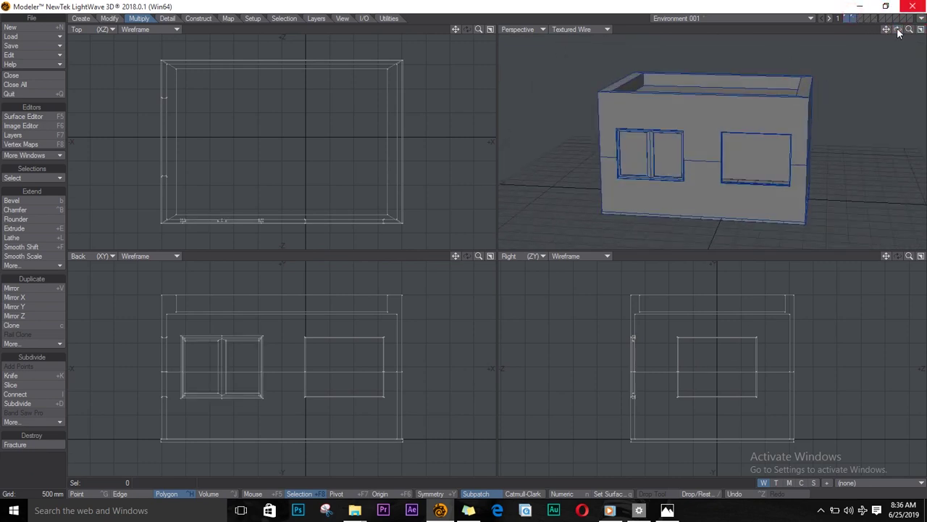
pyautogui.moveTo(899, 30); pyautogui.dragTo(759, 36)
pyautogui.click(605, 31)
pyautogui.click(608, 83)
# - Select the whole finished window, duplicate it, and fit the copy into the front wall's second opening
pyautogui.click(709, 155)
pyautogui.press(']')
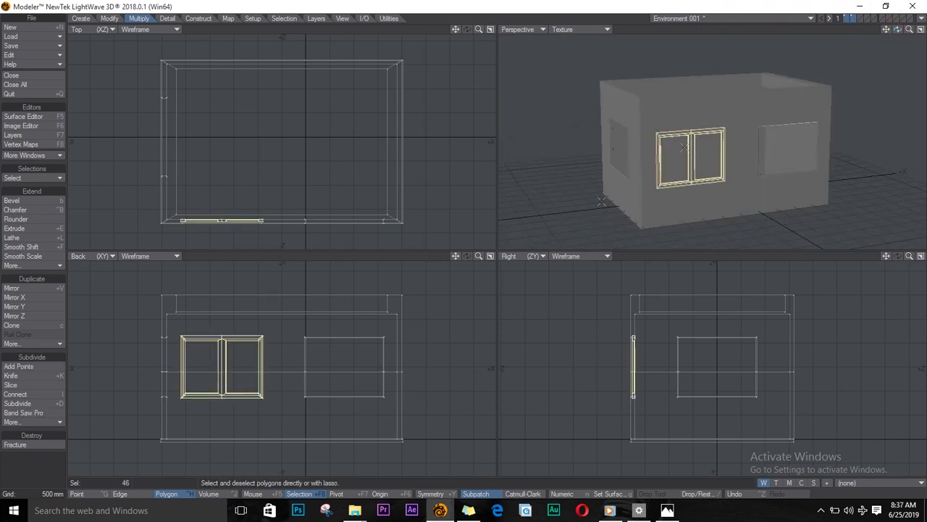
pyautogui.press('t')
pyautogui.moveTo(243, 371); pyautogui.dragTo(350, 375)
pyautogui.scroll(4, 250, 365)
pyautogui.moveTo(440, 375)
pyautogui.mouseDown()
pyautogui.moveTo(294, 374)
pyautogui.moveTo(443, 380)
pyautogui.mouseUp()
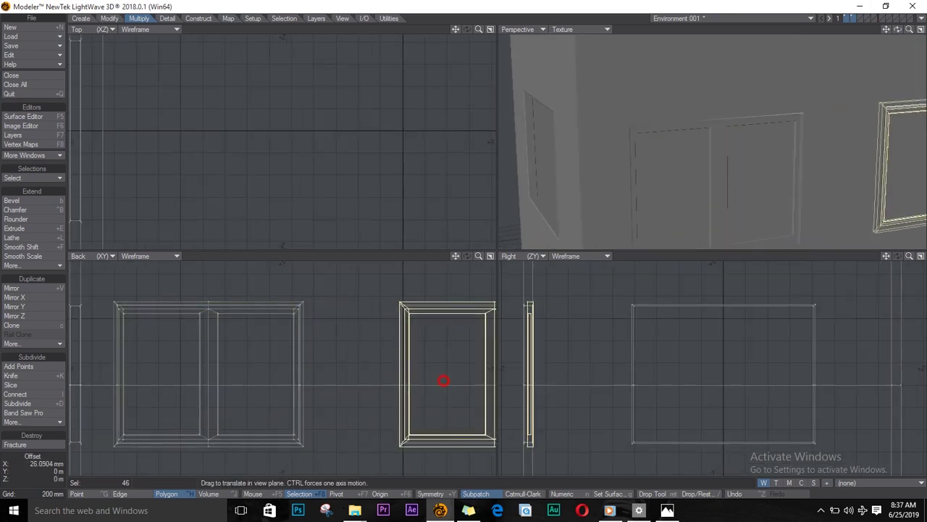
pyautogui.moveTo(456, 256); pyautogui.dragTo(758, 260)
pyautogui.moveTo(317, 372); pyautogui.dragTo(314, 372)
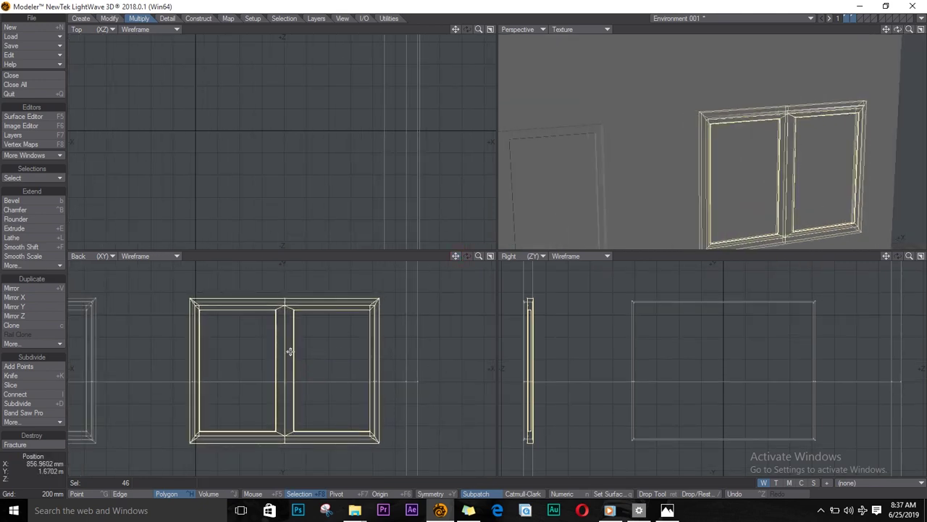
# - Rotate another copy of the window a quarter turn, place it in the side wall's opening, and clear the selection
pyautogui.press('a')
pyautogui.press('r')
pyautogui.press('t')
pyautogui.moveTo(321, 182); pyautogui.dragTo(284, 147)
pyautogui.hotkey('shift', 'a')
pyautogui.press('/')
pyautogui.press('a')
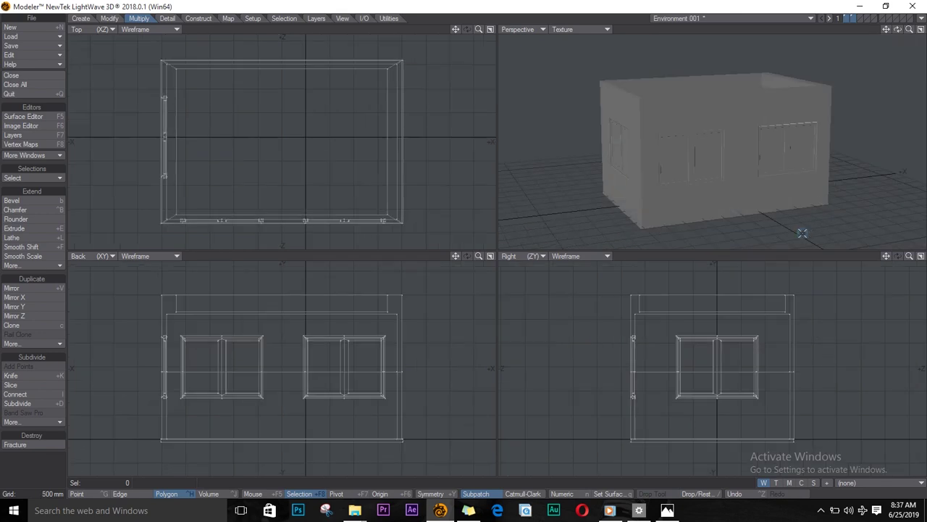
pyautogui.moveTo(898, 30); pyautogui.dragTo(925, 92)
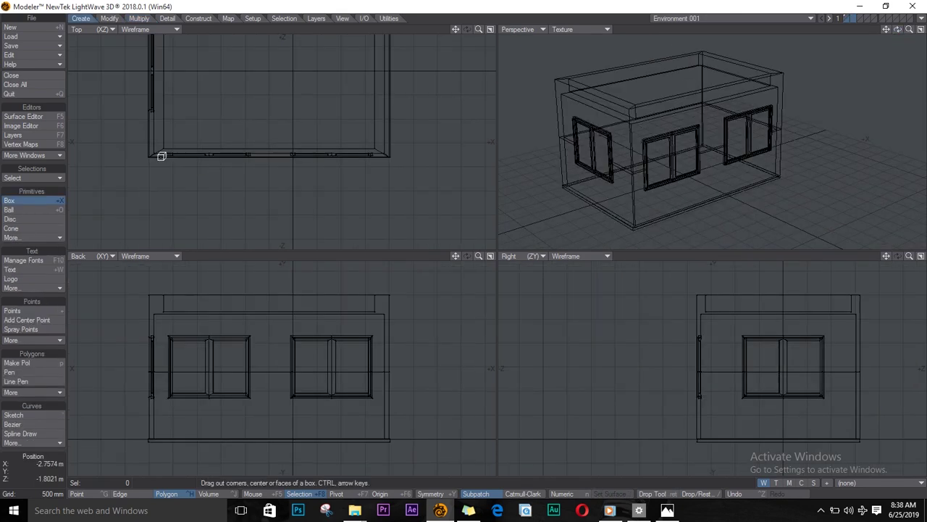
# - Draw a thin box about 4.51 m wide and 785 mm deep along the front wall, with 30 segments in X
pyautogui.moveTo(161, 157)
pyautogui.mouseDown()
pyautogui.moveTo(426, 176)
pyautogui.moveTo(378, 204)
pyautogui.moveTo(379, 195)
pyautogui.mouseUp()
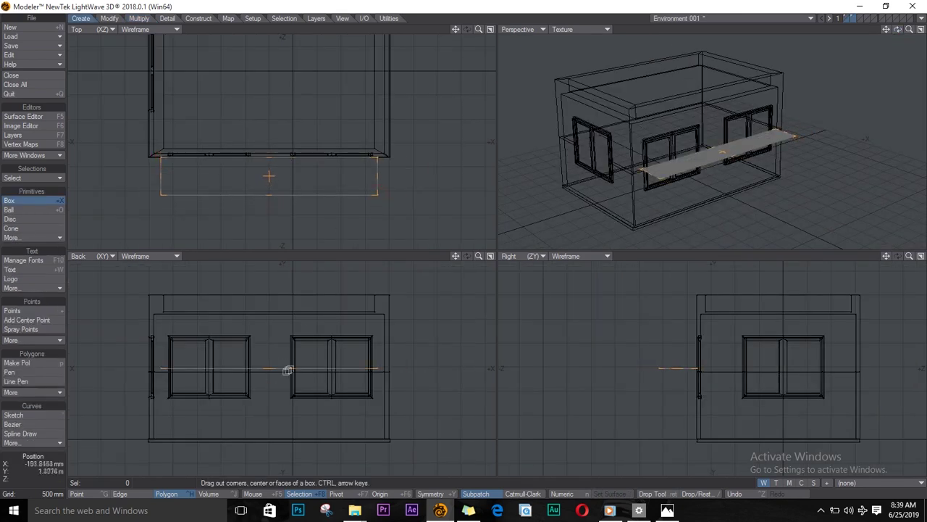
pyautogui.moveTo(278, 368)
pyautogui.mouseDown()
pyautogui.moveTo(365, 385)
pyautogui.moveTo(269, 367)
pyautogui.mouseUp()
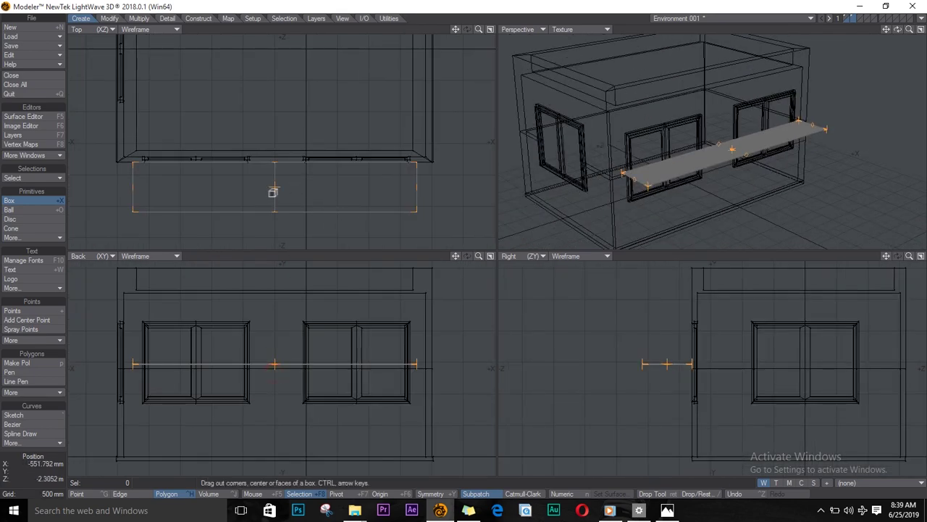
pyautogui.press('Right')
pyautogui.press('Right')
pyautogui.press('Right')
pyautogui.press('Right')
pyautogui.press('Right')
pyautogui.press('Right')
pyautogui.press('Right')
pyautogui.press('n')
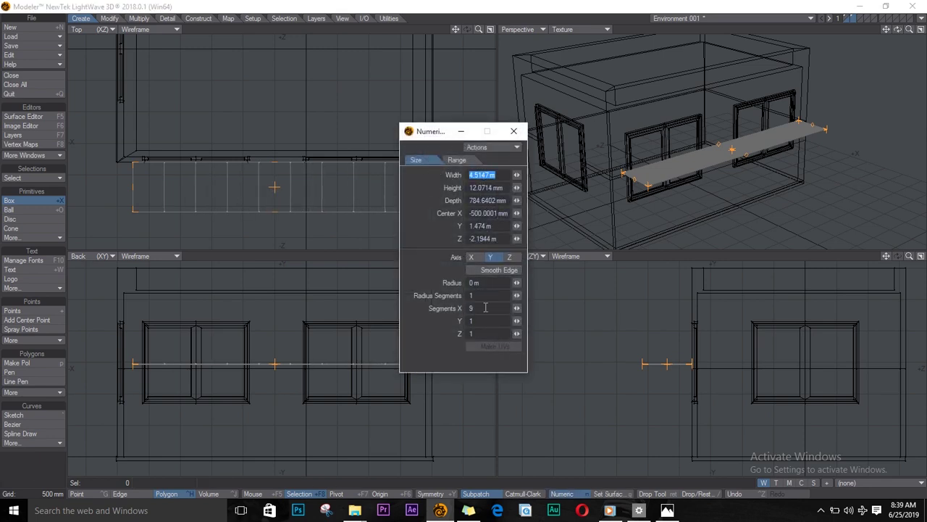
pyautogui.press('Return')
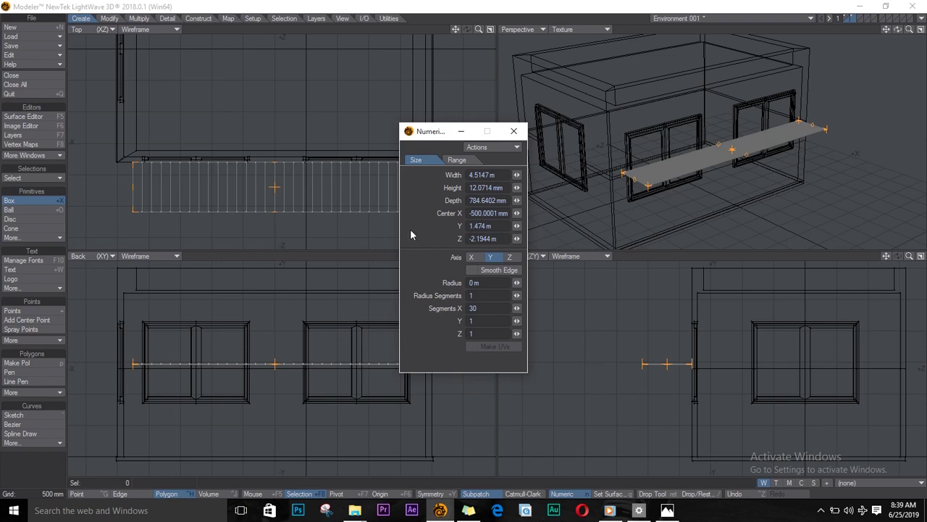
pyautogui.click(514, 131)
pyautogui.moveTo(279, 364)
pyautogui.keyDown('ctrl'); pyautogui.keyDown('alt'); pyautogui.mouseDown()
pyautogui.moveTo(373, 368)
pyautogui.moveTo(284, 356)
pyautogui.mouseUp(); pyautogui.keyUp('alt'); pyautogui.keyUp('ctrl')
pyautogui.press('space')
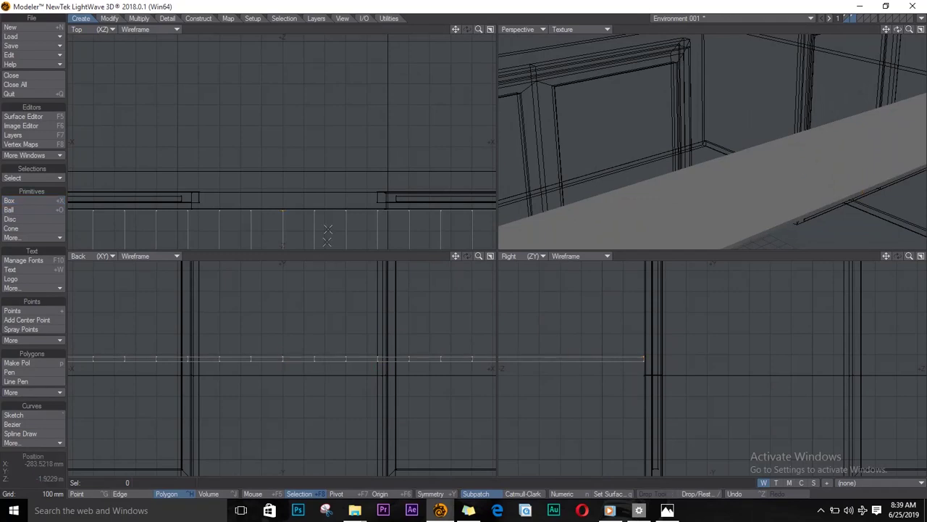
# - Extend the awning slab's wall-side end faces slightly toward the wall as a narrow strip and clear the selection
pyautogui.keyDown('alt'); pyautogui.moveTo(285, 191); pyautogui.dragTo(294, 92); pyautogui.keyUp('alt')
pyautogui.moveTo(847, 338); pyautogui.dragTo(835, 359, button='right')
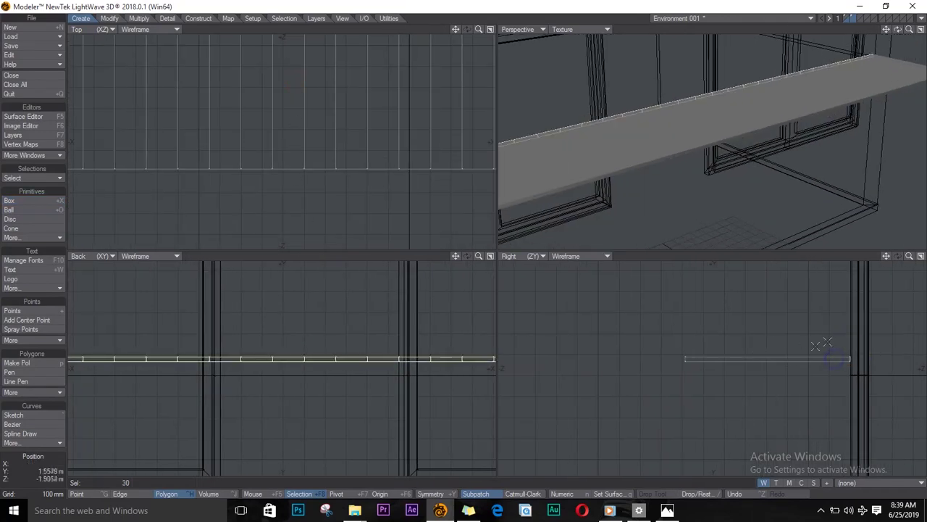
pyautogui.press('t')
pyautogui.moveTo(857, 360); pyautogui.dragTo(866, 360)
pyautogui.press('/')
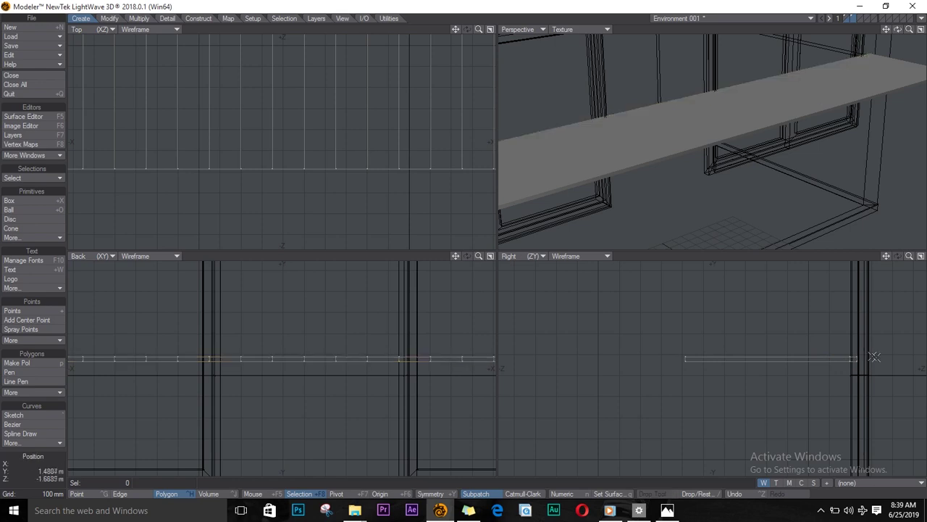
# - Extend the narrow strip's underside faces downward to form a hanging valance and clear the selection
pyautogui.click(853, 362)
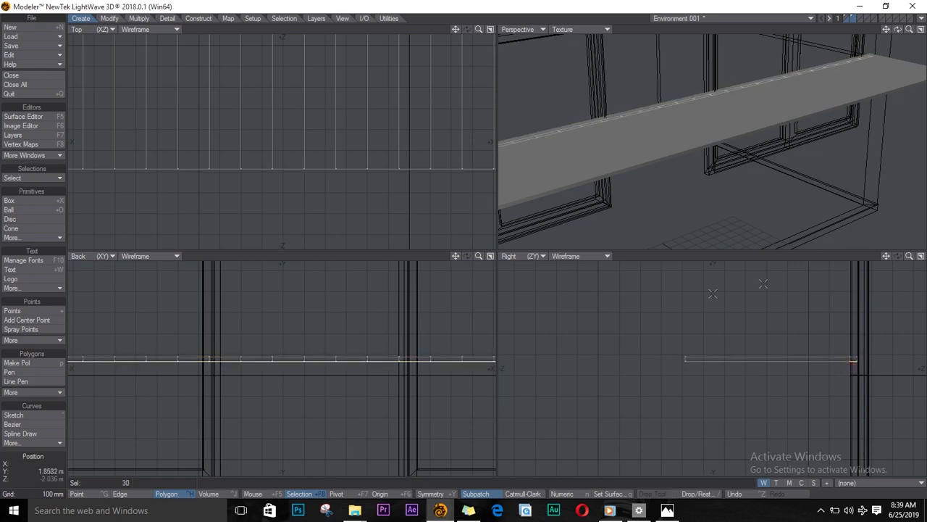
pyautogui.press('e')
pyautogui.press('t')
pyautogui.keyDown('ctrl'); pyautogui.moveTo(857, 359); pyautogui.dragTo(854, 439); pyautogui.keyUp('ctrl')
pyautogui.press('Return')
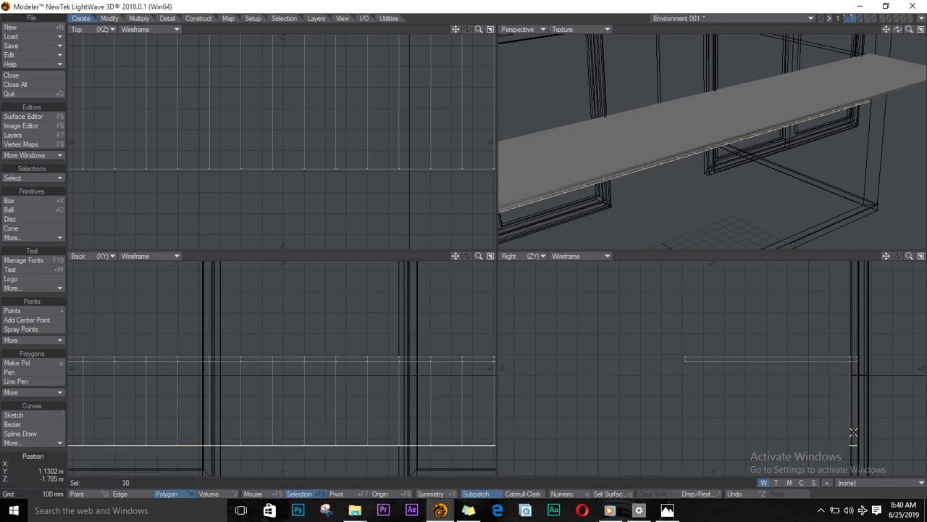
pyautogui.press('/')
# - Bevel the valance's bottom faces downward and inward into a row of pointed teeth
pyautogui.click(84, 495)
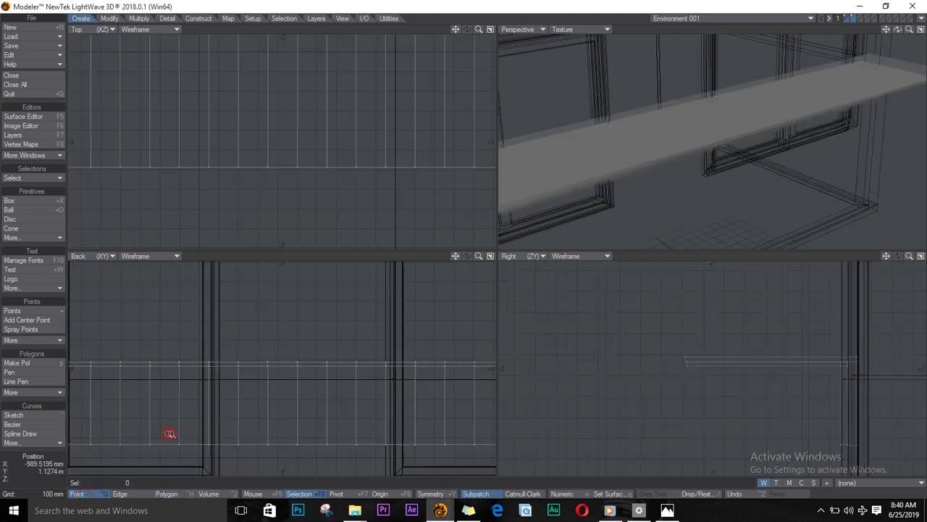
pyautogui.keyDown('ctrl'); pyautogui.keyDown('alt'); pyautogui.moveTo(170, 435); pyautogui.dragTo(234, 418); pyautogui.keyUp('alt'); pyautogui.keyUp('ctrl')
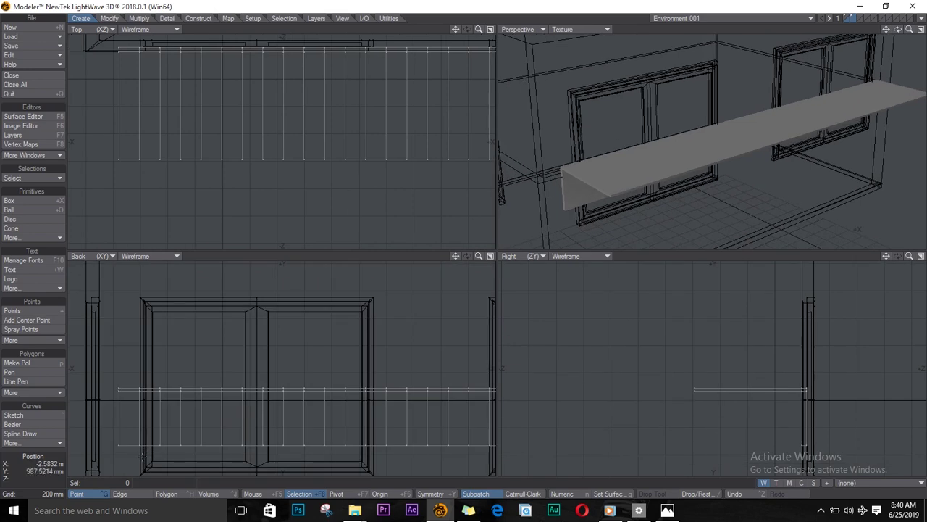
pyautogui.moveTo(836, 446); pyautogui.dragTo(760, 449, button='right')
pyautogui.click(173, 495)
pyautogui.press('b')
pyautogui.moveTo(391, 446)
pyautogui.mouseDown()
pyautogui.moveTo(397, 433)
pyautogui.moveTo(381, 433)
pyautogui.mouseUp()
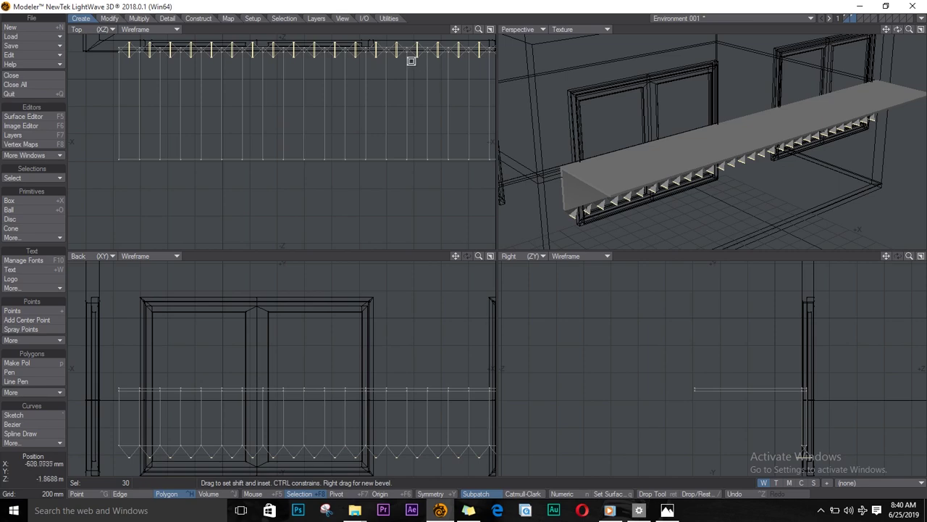
pyautogui.moveTo(898, 30); pyautogui.dragTo(683, 124)
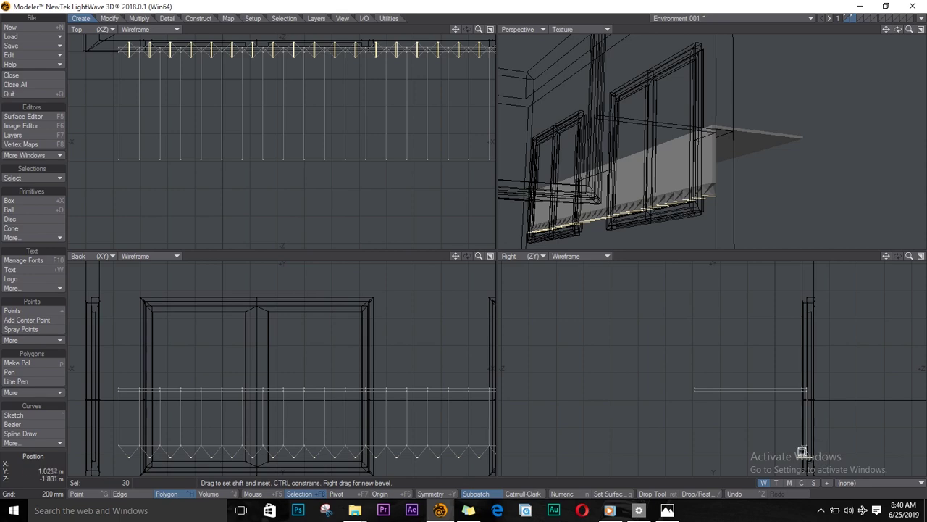
pyautogui.press('Return')
# - Squeeze the tooth tips along the depth so each tooth tapers to a point, and clear the selection
pyautogui.keyDown('ctrl'); pyautogui.keyDown('alt'); pyautogui.moveTo(809, 457); pyautogui.dragTo(840, 449); pyautogui.keyUp('alt'); pyautogui.keyUp('ctrl')
pyautogui.hotkey('shift', 'a')
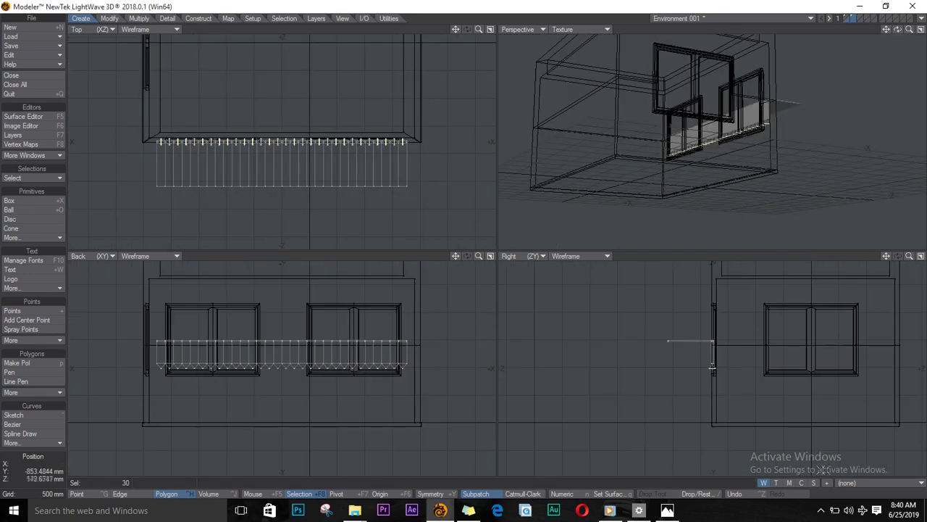
pyautogui.keyDown('ctrl'); pyautogui.keyDown('alt'); pyautogui.moveTo(704, 368); pyautogui.dragTo(895, 408); pyautogui.keyUp('alt'); pyautogui.keyUp('ctrl')
pyautogui.keyDown('ctrl'); pyautogui.keyDown('alt'); pyautogui.moveTo(724, 432); pyautogui.dragTo(738, 448); pyautogui.keyUp('alt'); pyautogui.keyUp('ctrl')
pyautogui.keyDown('alt'); pyautogui.moveTo(737, 447); pyautogui.dragTo(713, 386); pyautogui.keyUp('alt')
pyautogui.press('t')
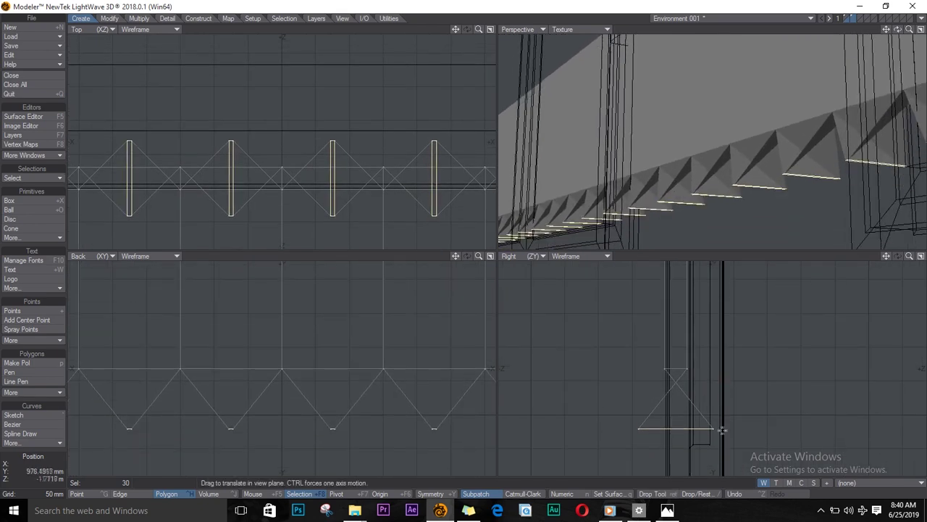
pyautogui.moveTo(712, 428); pyautogui.dragTo(671, 428)
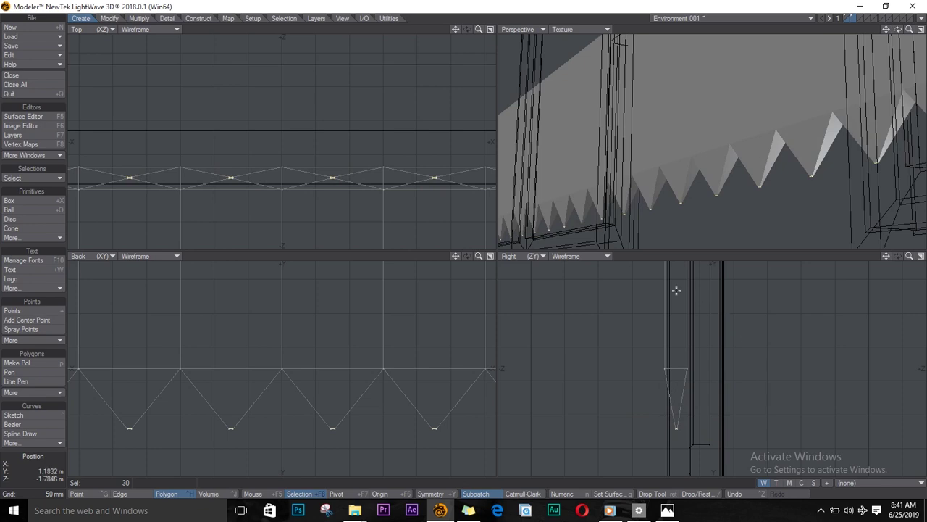
pyautogui.press('space')
pyautogui.press('/')
pyautogui.press('a')
# - Select the row of teeth and move it up slightly to shorten the valance, then clear the selection
pyautogui.moveTo(897, 29)
pyautogui.mouseDown()
pyautogui.moveTo(518, 30)
pyautogui.moveTo(899, 34)
pyautogui.mouseUp()
pyautogui.moveTo(647, 383); pyautogui.dragTo(659, 395, button='right')
pyautogui.hotkey('shift', 'a')
pyautogui.press('t')
pyautogui.moveTo(660, 397)
pyautogui.mouseDown()
pyautogui.moveTo(660, 382)
pyautogui.moveTo(660, 391)
pyautogui.mouseUp()
pyautogui.press('space')
pyautogui.press('/')
# - Raise the slab's free end faces and pull them toward the valance so the awning slopes and gets shorter
pyautogui.moveTo(611, 340); pyautogui.dragTo(558, 349, button='right')
pyautogui.press('t')
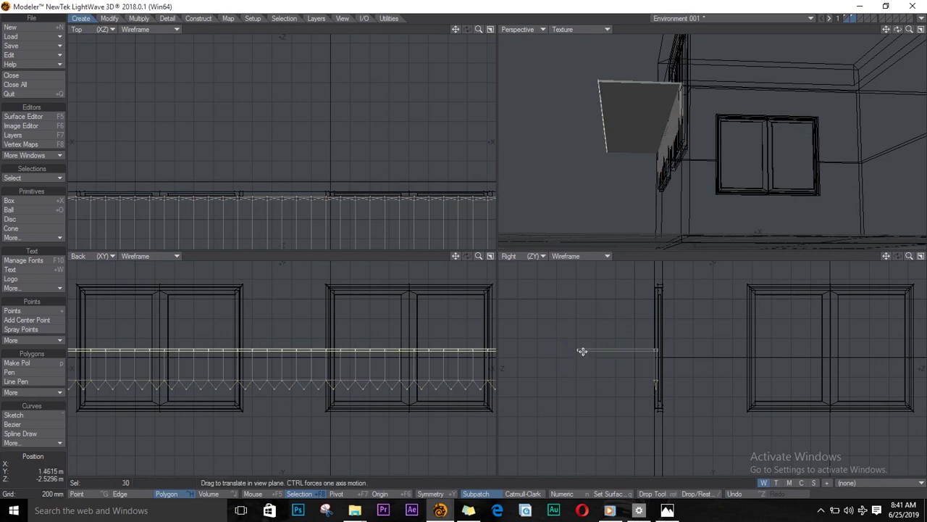
pyautogui.moveTo(583, 351); pyautogui.dragTo(609, 342)
pyautogui.press('/')
# - Nudge the slab's end faces on the valance side down slightly and clear the selection
pyautogui.scroll(5, 644, 354)
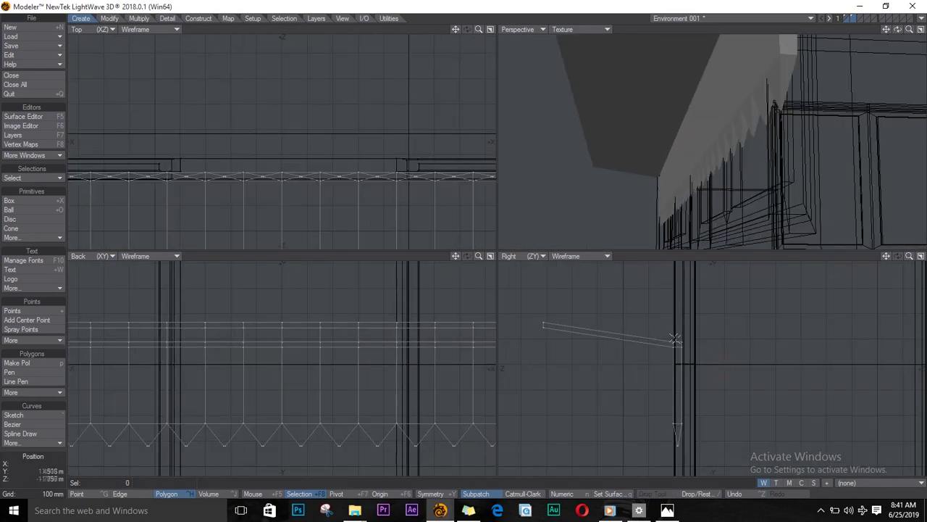
pyautogui.moveTo(675, 337); pyautogui.dragTo(684, 338, button='right')
pyautogui.press('t')
pyautogui.moveTo(681, 343); pyautogui.dragTo(681, 344)
pyautogui.press('space')
pyautogui.press('/')
pyautogui.press('a')
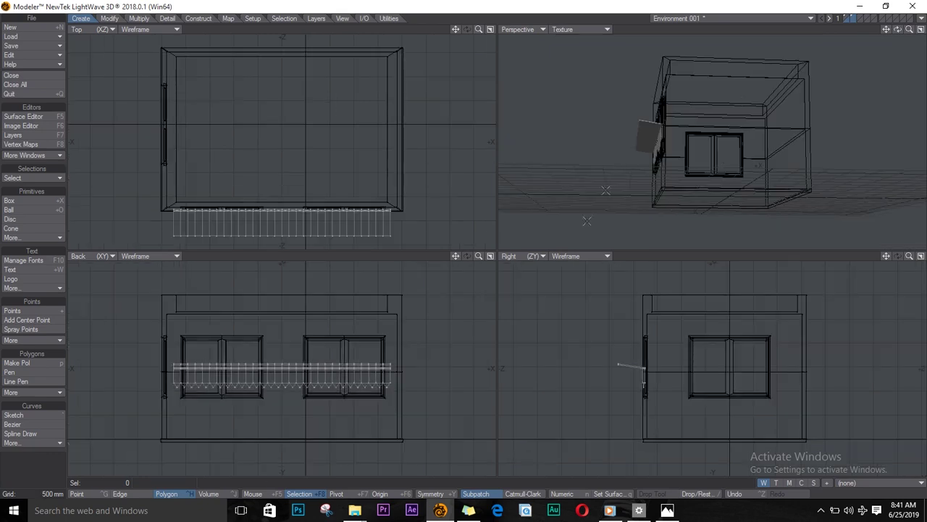
# - Raise the valance's teeth once more to shorten the hanging strip further, and clear the selection
pyautogui.moveTo(899, 32); pyautogui.dragTo(714, 34)
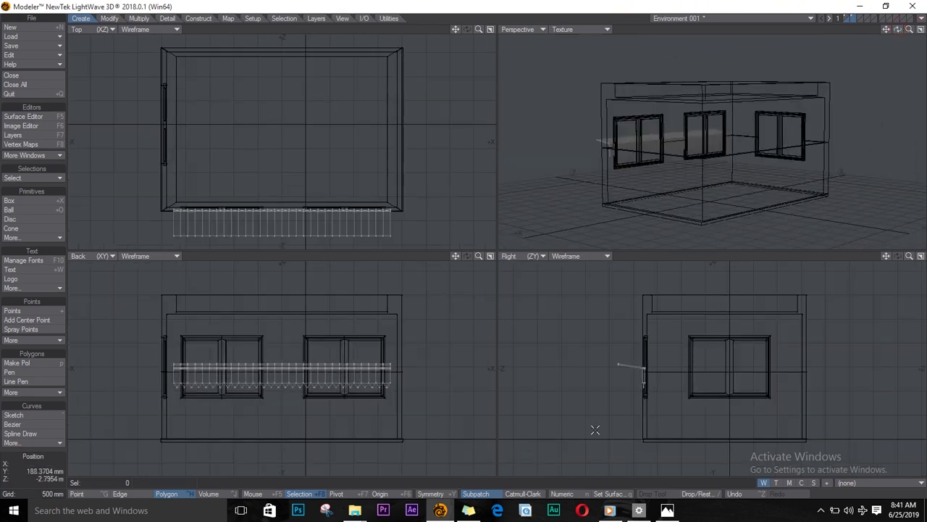
pyautogui.moveTo(651, 381); pyautogui.dragTo(629, 390, button='right')
pyautogui.press('t')
pyautogui.moveTo(644, 396); pyautogui.dragTo(644, 393)
pyautogui.press('space')
pyautogui.press('/')
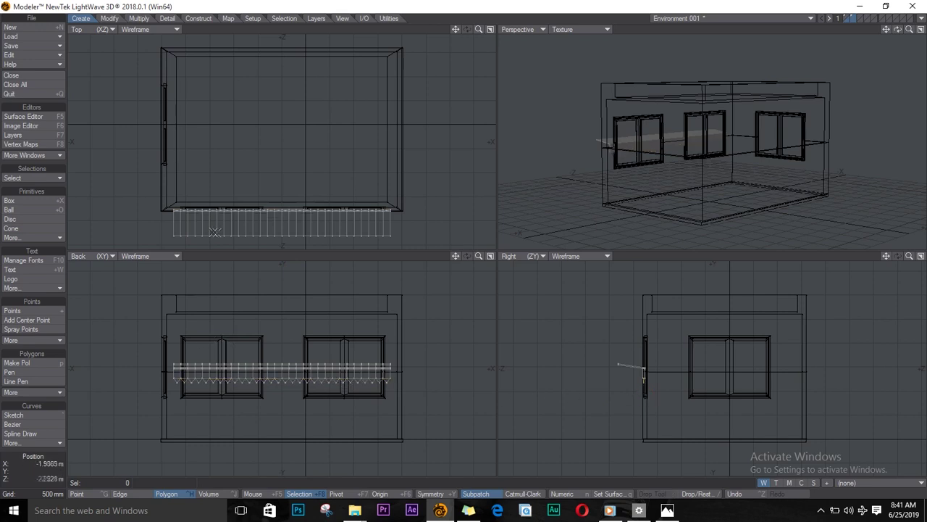
# - Rotate the whole awning 180 degrees so the valance faces outward, and move it up above the front windows
pyautogui.moveTo(898, 31); pyautogui.dragTo(855, 46)
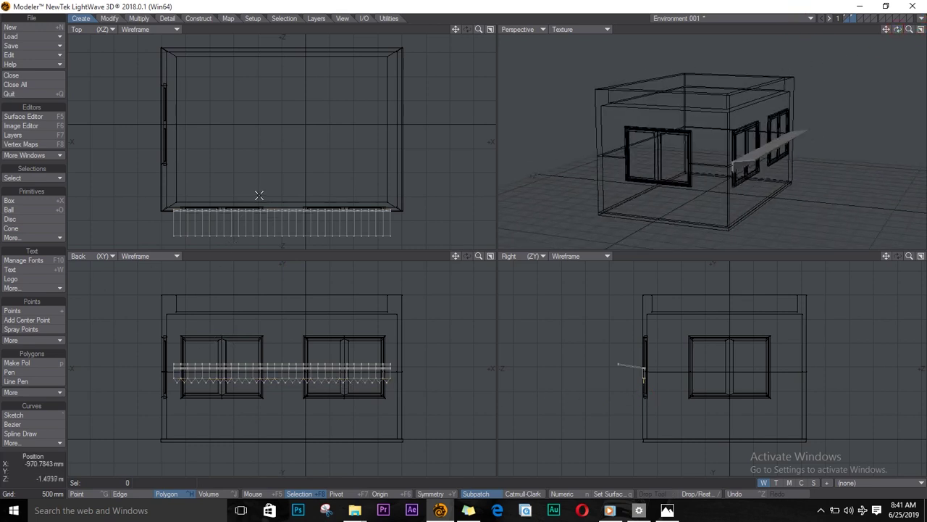
pyautogui.press('r')
pyautogui.press('r')
pyautogui.press('t')
pyautogui.keyDown('ctrl'); pyautogui.moveTo(642, 374); pyautogui.dragTo(641, 343); pyautogui.keyUp('ctrl')
pyautogui.moveTo(898, 31); pyautogui.dragTo(916, 41)
pyautogui.press('Return')
# - Raise the awning's wall-side end faces slightly to steepen its slope, and clear the selection
pyautogui.moveTo(639, 323); pyautogui.dragTo(635, 328, button='right')
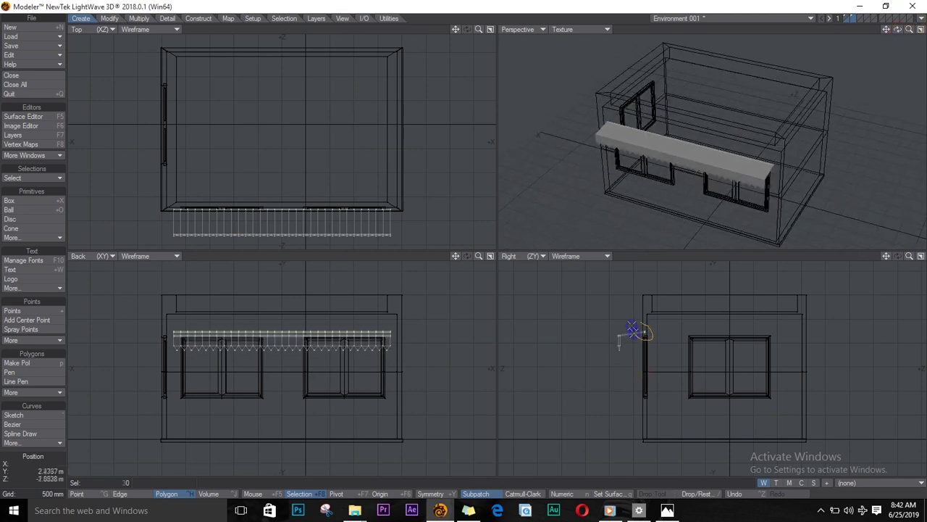
pyautogui.press('t')
pyautogui.keyDown('ctrl'); pyautogui.moveTo(638, 333); pyautogui.dragTo(639, 330); pyautogui.keyUp('ctrl')
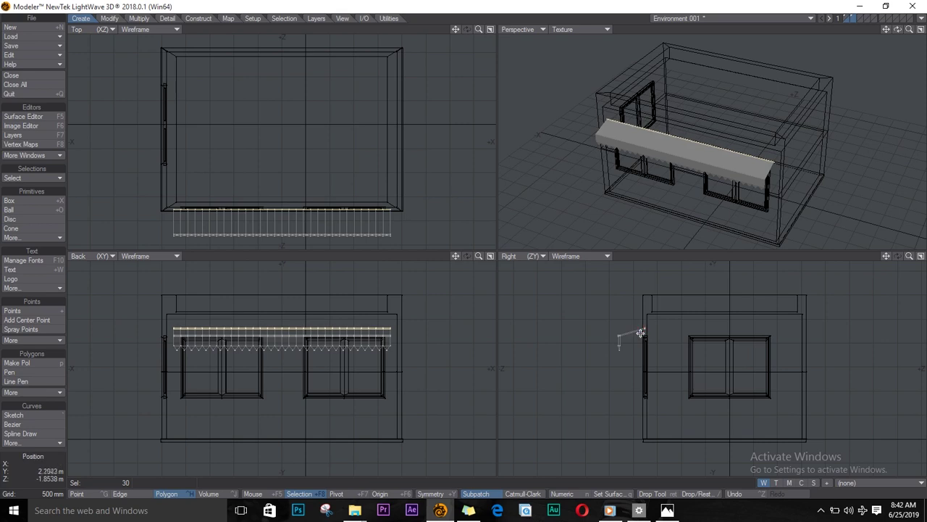
pyautogui.press('Return')
pyautogui.press('/')
# - Move the awning's outer end with the valance slightly farther from the wall and clear the selection
pyautogui.moveTo(899, 31); pyautogui.dragTo(763, 89)
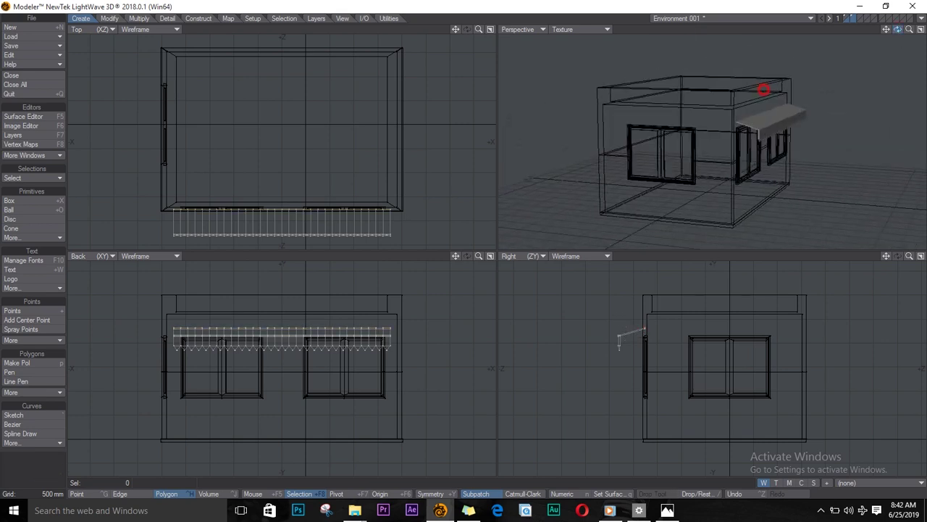
pyautogui.moveTo(615, 323); pyautogui.dragTo(590, 325, button='right')
pyautogui.press('t')
pyautogui.keyDown('ctrl'); pyautogui.moveTo(631, 349); pyautogui.dragTo(628, 350); pyautogui.keyUp('ctrl')
pyautogui.press('Return')
pyautogui.press('/')
# - Check the awning together with the building and windows, and make an empty layer active with the model layers as background
pyautogui.keyDown('shift'); pyautogui.click(847, 17); pyautogui.keyUp('shift')
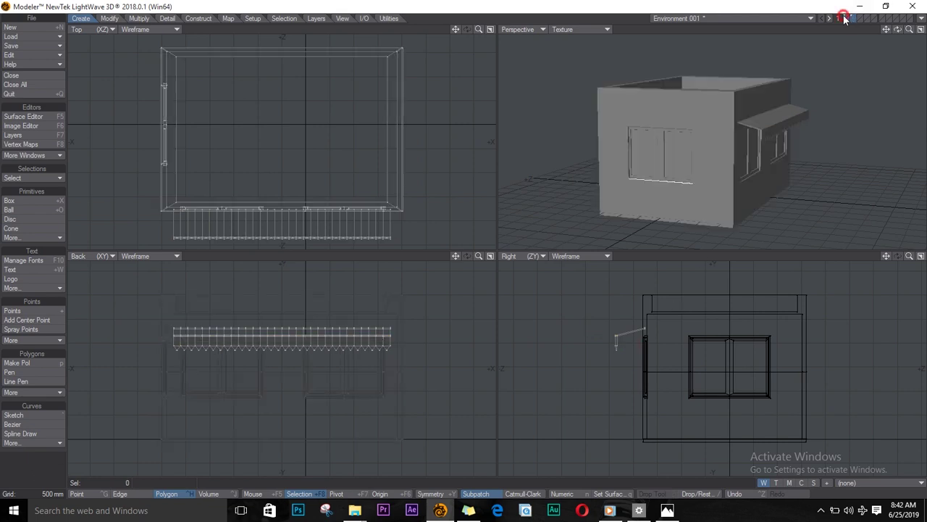
pyautogui.moveTo(899, 31); pyautogui.dragTo(749, 58)
pyautogui.moveTo(899, 30); pyautogui.dragTo(427, 44)
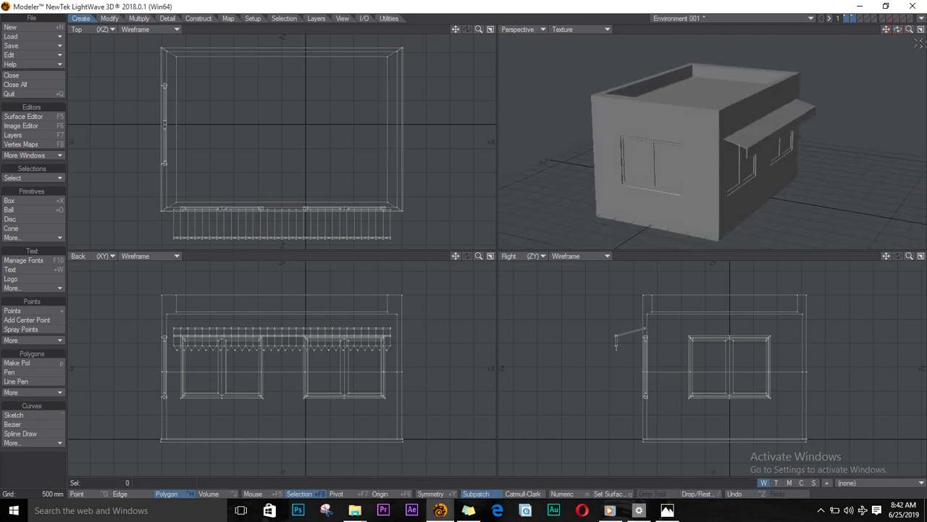
pyautogui.click(860, 17)
pyautogui.click(855, 20)
pyautogui.keyDown('shift'); pyautogui.click(849, 21); pyautogui.keyUp('shift')
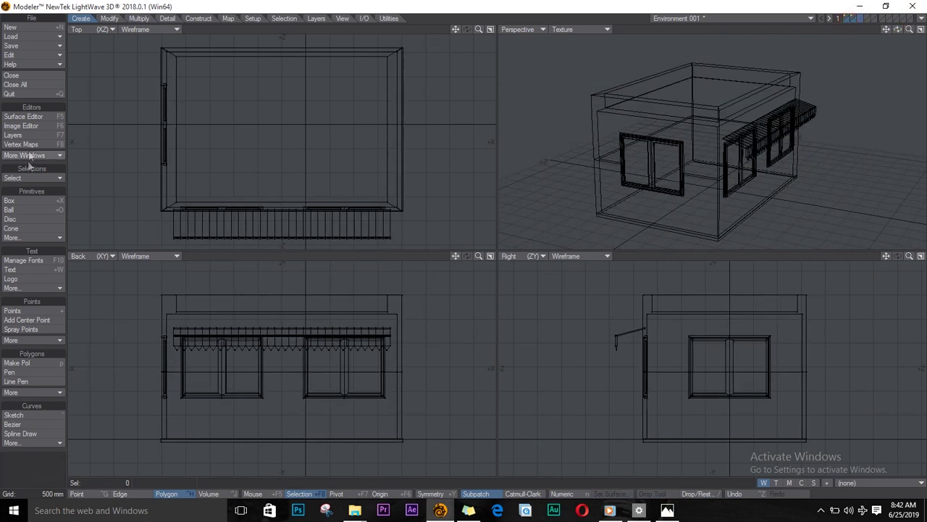
# - Draw a thin box bar about 15 mm thick where the awning meets the wall, stretched to about 4.57 m along the awning
pyautogui.click(15, 200)
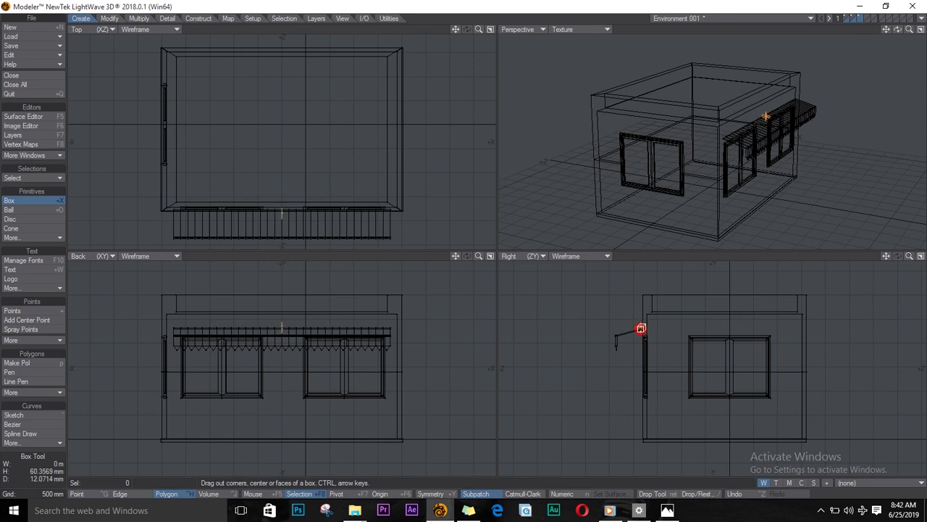
pyautogui.keyDown('ctrl'); pyautogui.keyDown('alt'); pyautogui.moveTo(636, 339); pyautogui.dragTo(807, 368); pyautogui.keyUp('alt'); pyautogui.keyUp('ctrl')
pyautogui.keyDown('alt'); pyautogui.moveTo(739, 325); pyautogui.dragTo(710, 437); pyautogui.keyUp('alt')
pyautogui.keyDown('ctrl'); pyautogui.keyDown('alt'); pyautogui.moveTo(657, 390); pyautogui.dragTo(749, 404); pyautogui.keyUp('alt'); pyautogui.keyUp('ctrl')
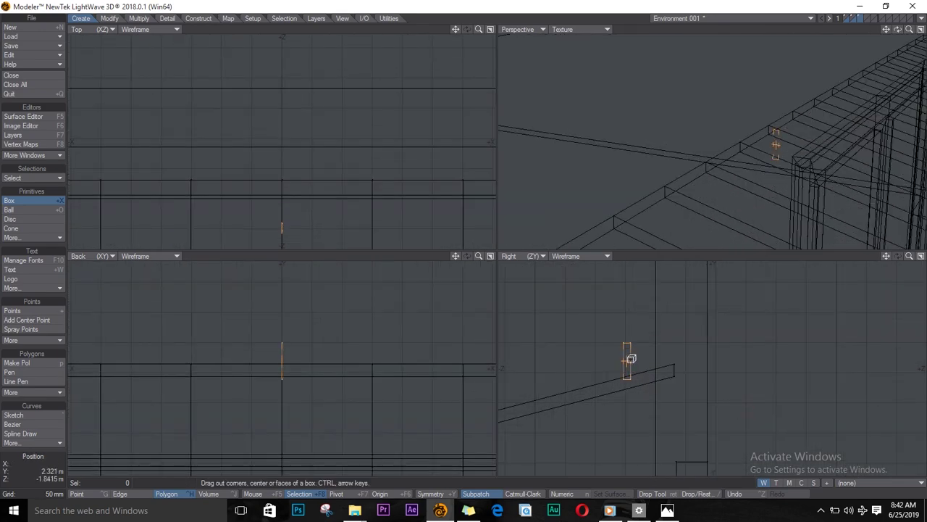
pyautogui.moveTo(631, 359); pyautogui.dragTo(629, 358)
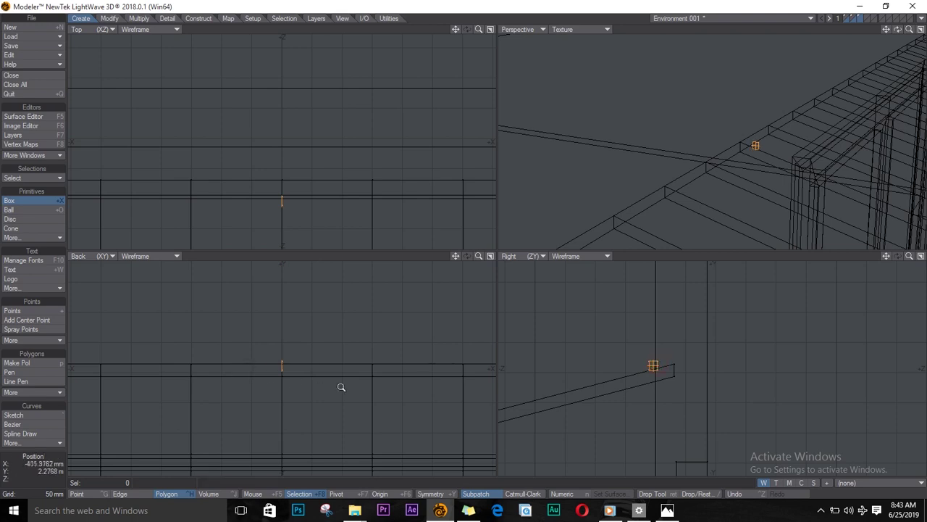
pyautogui.keyDown('ctrl'); pyautogui.keyDown('alt'); pyautogui.moveTo(345, 400); pyautogui.dragTo(251, 416); pyautogui.keyUp('alt'); pyautogui.keyUp('ctrl')
pyautogui.moveTo(341, 398); pyautogui.dragTo(448, 399)
pyautogui.moveTo(340, 399); pyautogui.dragTo(234, 398)
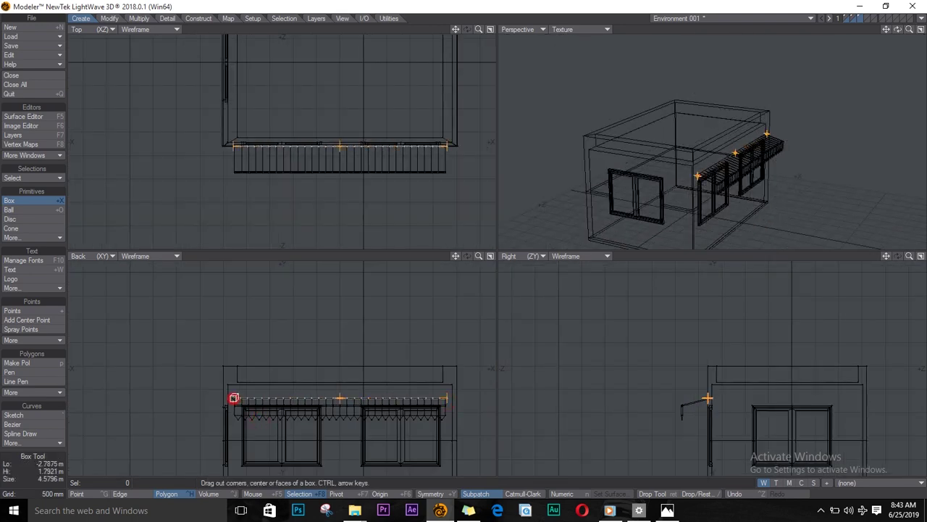
# - Remove the bar's subdivisions along its length and finish the box
pyautogui.press('n')
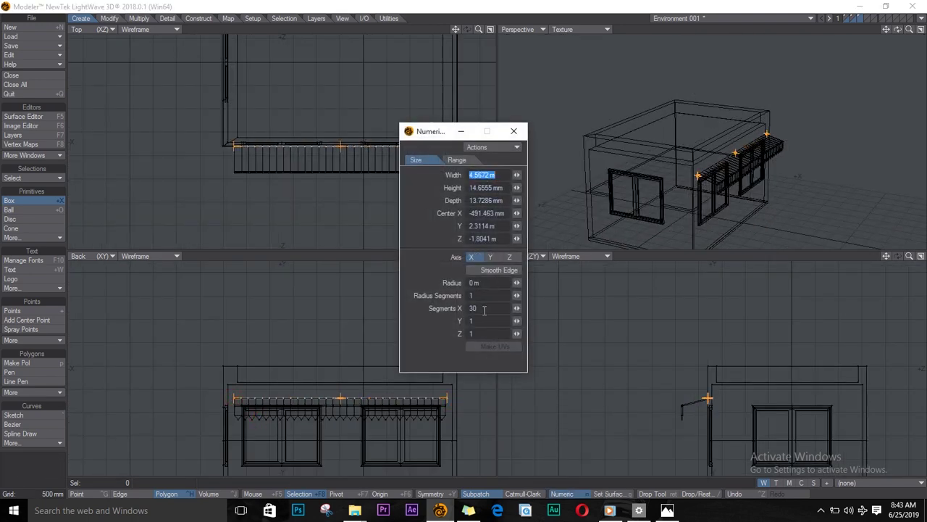
pyautogui.click(425, 335)
pyautogui.click(514, 131)
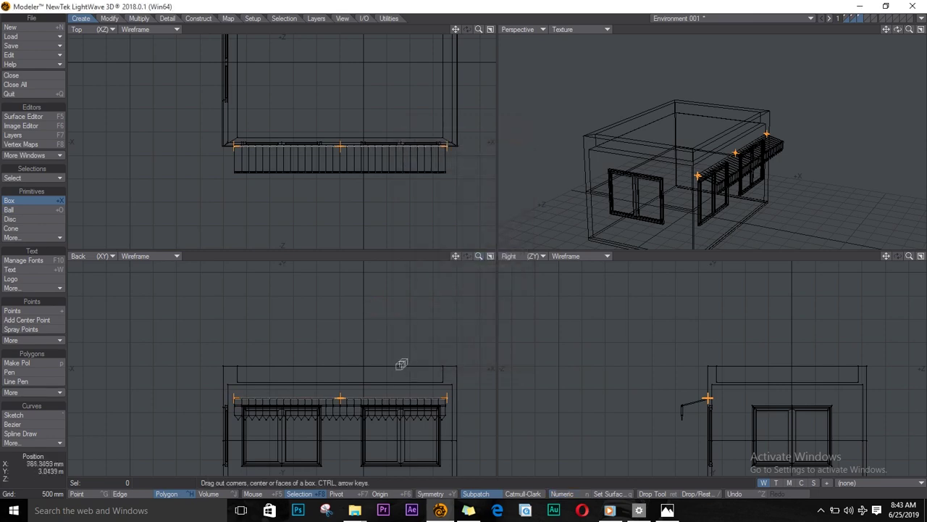
pyautogui.moveTo(710, 408)
pyautogui.keyDown('ctrl'); pyautogui.keyDown('alt'); pyautogui.mouseDown()
pyautogui.moveTo(784, 408)
pyautogui.moveTo(812, 433)
pyautogui.moveTo(715, 395)
pyautogui.moveTo(784, 409)
pyautogui.moveTo(698, 387)
pyautogui.moveTo(707, 401)
pyautogui.mouseUp(); pyautogui.keyUp('alt'); pyautogui.keyUp('ctrl')
pyautogui.press('Return')
pyautogui.press('a')
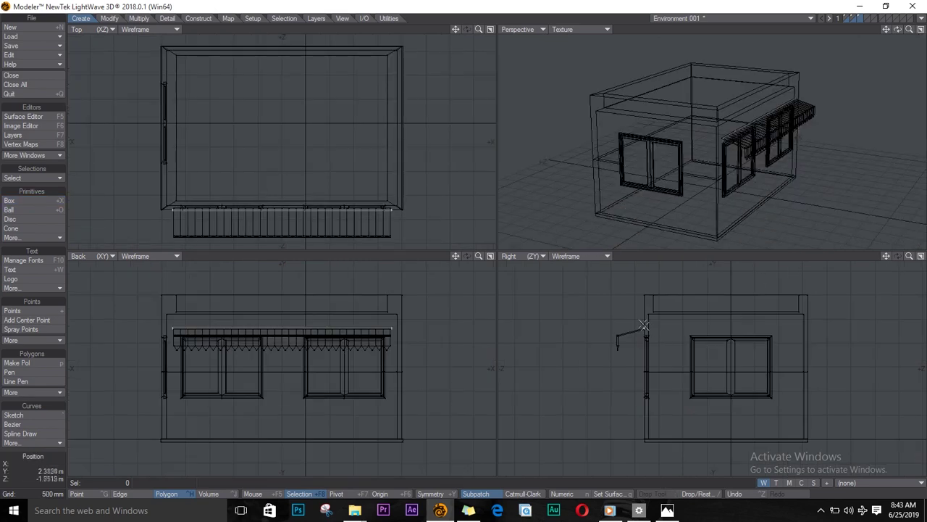
# - Bevel all edges of the thin bar at the wall slightly and clear the selection
pyautogui.keyDown('ctrl'); pyautogui.keyDown('alt'); pyautogui.moveTo(644, 325); pyautogui.dragTo(645, 361); pyautogui.keyUp('alt'); pyautogui.keyUp('ctrl')
pyautogui.moveTo(645, 361); pyautogui.dragTo(651, 358, button='right')
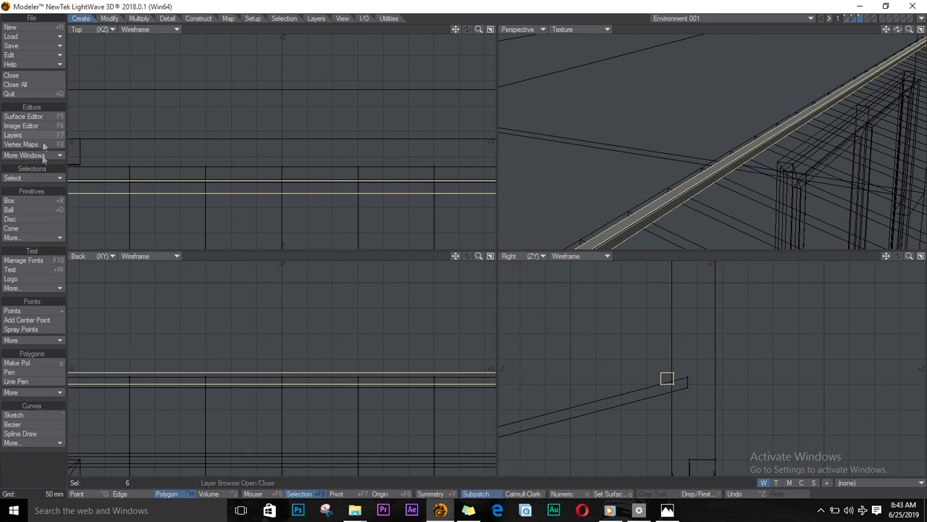
pyautogui.click(35, 204)
pyautogui.click(35, 204)
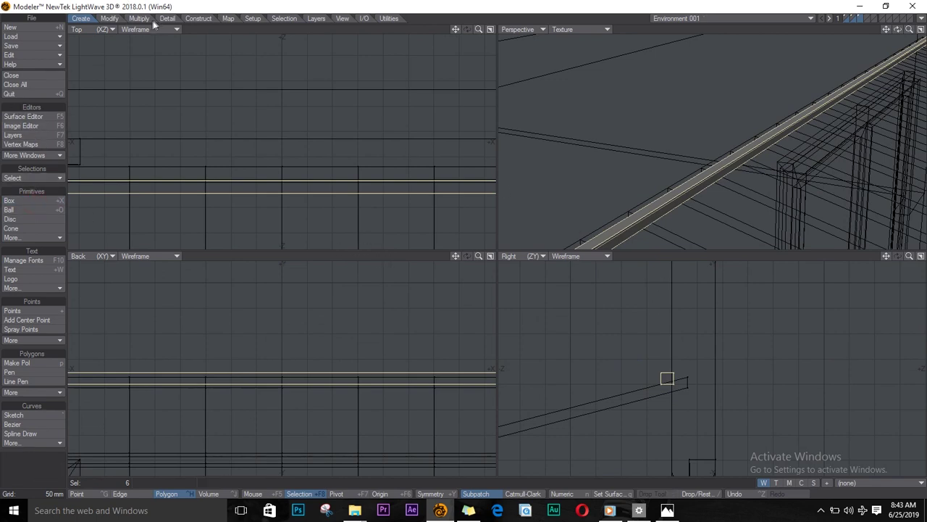
pyautogui.click(119, 493)
pyautogui.click(137, 18)
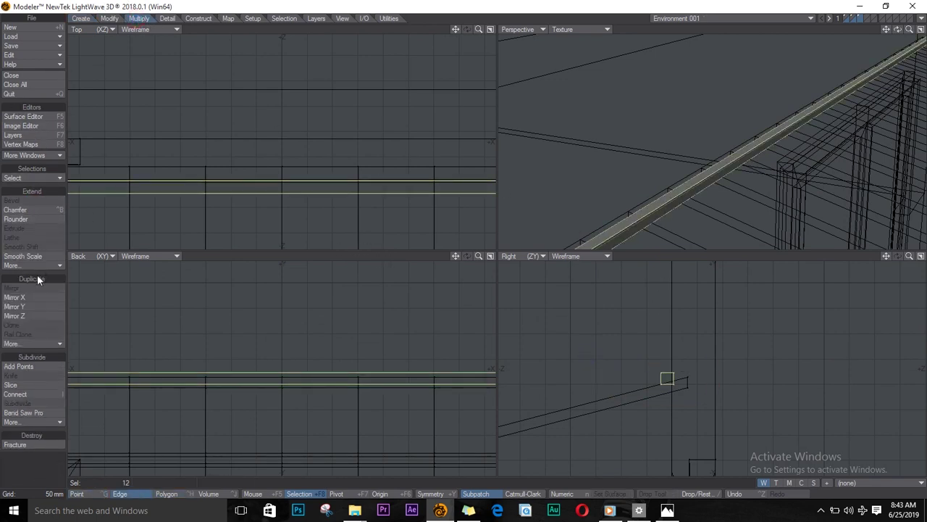
pyautogui.click(35, 267)
pyautogui.moveTo(36, 330)
pyautogui.click(116, 331)
pyautogui.moveTo(681, 376); pyautogui.dragTo(679, 378)
pyautogui.press('space')
pyautogui.press('/')
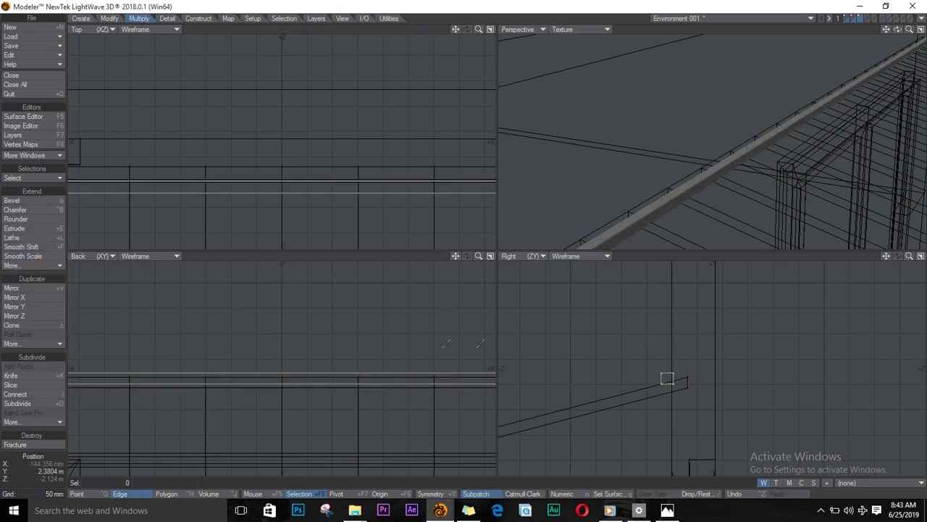
# - Make the awning layer active and select the edges around the outer bend between its sloped top and valance
pyautogui.scroll(-5, 446, 344)
pyautogui.keyDown('alt'); pyautogui.moveTo(152, 371); pyautogui.dragTo(301, 392); pyautogui.keyUp('alt')
pyautogui.scroll(-2, 305, 391)
pyautogui.press('s')
pyautogui.scroll(2, 352, 385)
pyautogui.keyDown('alt'); pyautogui.moveTo(441, 407); pyautogui.dragTo(287, 394); pyautogui.keyUp('alt')
pyautogui.scroll(2, 348, 384)
pyautogui.click(854, 18)
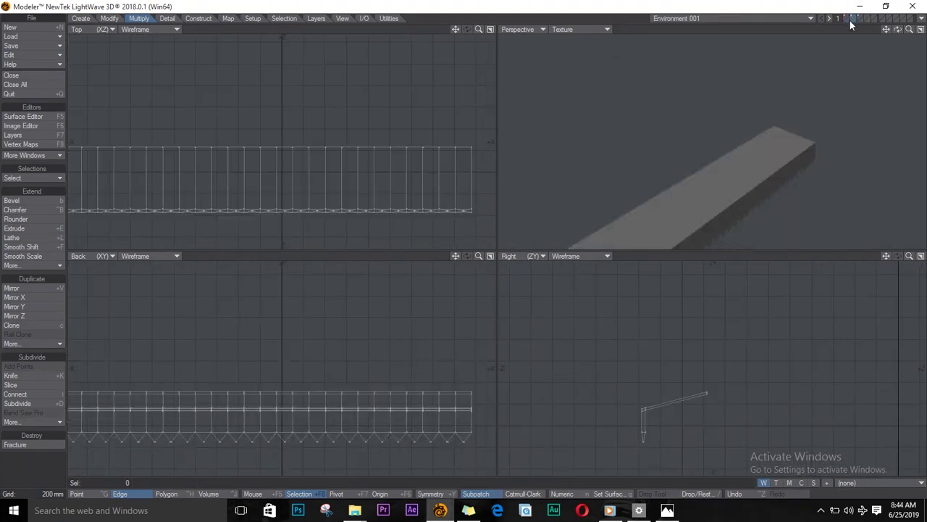
pyautogui.scroll(3, 752, 424)
pyautogui.moveTo(658, 395); pyautogui.dragTo(647, 389, button='right')
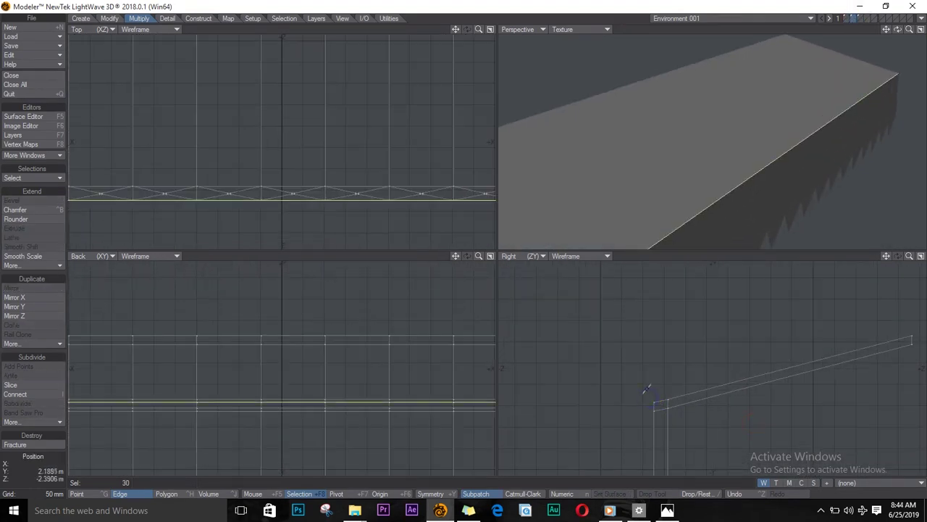
pyautogui.keyDown('alt'); pyautogui.moveTo(657, 421); pyautogui.dragTo(607, 346); pyautogui.keyUp('alt')
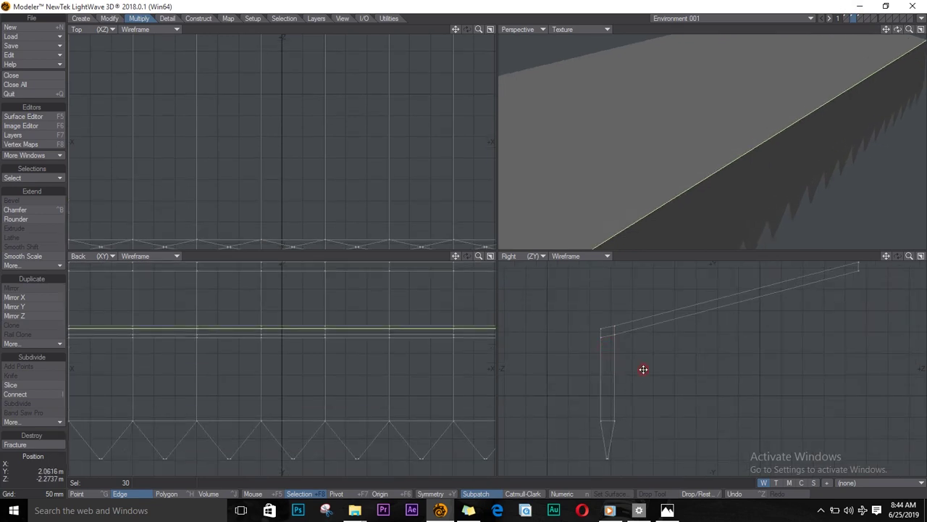
pyautogui.keyDown('alt'); pyautogui.moveTo(643, 370); pyautogui.dragTo(606, 411); pyautogui.keyUp('alt')
pyautogui.click(572, 367)
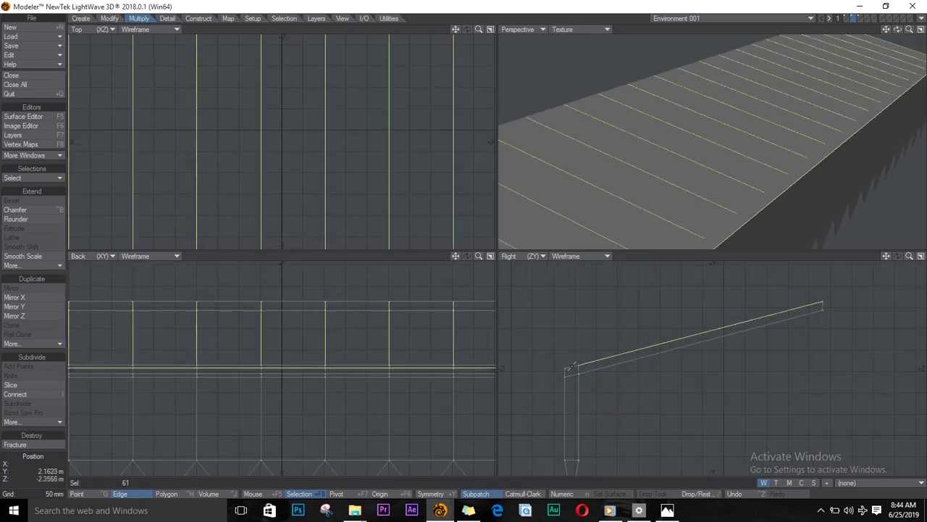
pyautogui.moveTo(575, 374); pyautogui.dragTo(577, 371)
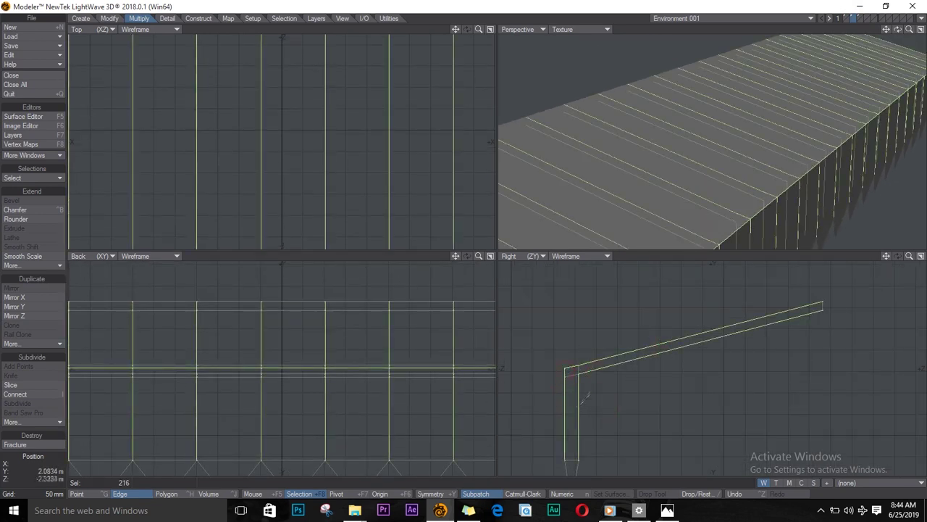
# - Remove the stripe division edges from the selection and add the outline edges at the awning's ends, including the valance
pyautogui.scroll(-5, 266, 358)
pyautogui.scroll(-2, 267, 217)
pyautogui.moveTo(181, 167)
pyautogui.keyDown('alt'); pyautogui.mouseDown()
pyautogui.moveTo(277, 176)
pyautogui.moveTo(216, 192)
pyautogui.mouseUp(); pyautogui.keyUp('alt')
pyautogui.scroll(1, 215, 192)
pyautogui.moveTo(96, 176); pyautogui.dragTo(488, 189)
pyautogui.keyDown('ctrl'); pyautogui.keyDown('alt'); pyautogui.moveTo(402, 205); pyautogui.dragTo(464, 204); pyautogui.keyUp('alt'); pyautogui.keyUp('ctrl')
pyautogui.keyDown('ctrl'); pyautogui.keyDown('alt'); pyautogui.moveTo(668, 336); pyautogui.dragTo(692, 343); pyautogui.keyUp('alt'); pyautogui.keyUp('ctrl')
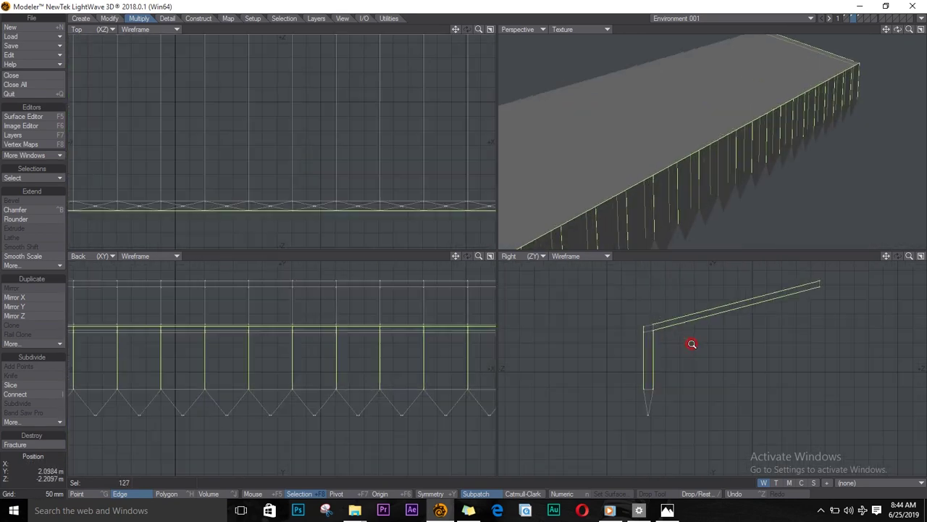
pyautogui.scroll(-1, 692, 343)
pyautogui.moveTo(886, 29); pyautogui.dragTo(550, 247)
pyautogui.moveTo(526, 277)
pyautogui.keyDown('alt'); pyautogui.mouseDown()
pyautogui.moveTo(539, 323)
pyautogui.moveTo(535, 307)
pyautogui.mouseUp(); pyautogui.keyUp('alt')
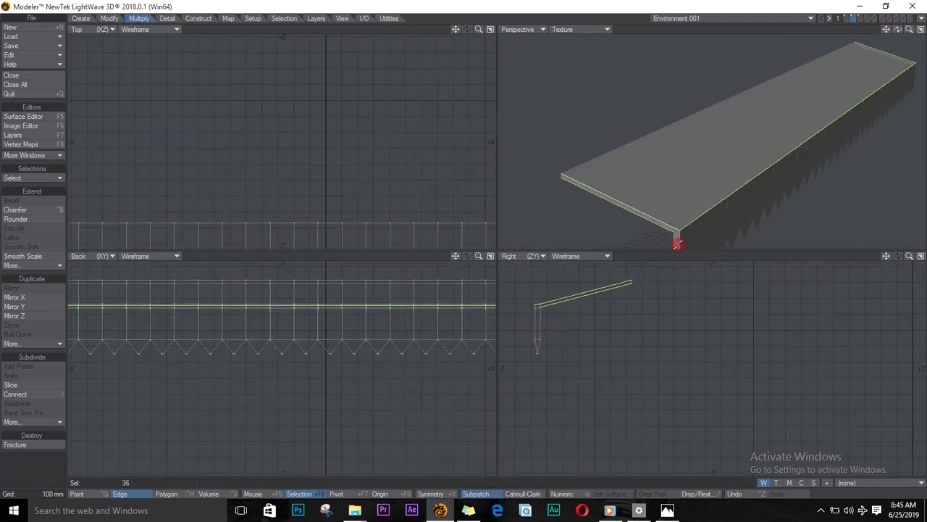
pyautogui.moveTo(886, 29)
pyautogui.mouseDown()
pyautogui.moveTo(699, 139)
pyautogui.moveTo(732, 58)
pyautogui.moveTo(884, 41)
pyautogui.mouseUp()
pyautogui.moveTo(650, 138)
pyautogui.keyDown('shift'); pyautogui.mouseDown()
pyautogui.moveTo(657, 141)
pyautogui.moveTo(651, 133)
pyautogui.mouseUp(); pyautogui.keyUp('shift')
pyautogui.moveTo(898, 30); pyautogui.dragTo(753, 42)
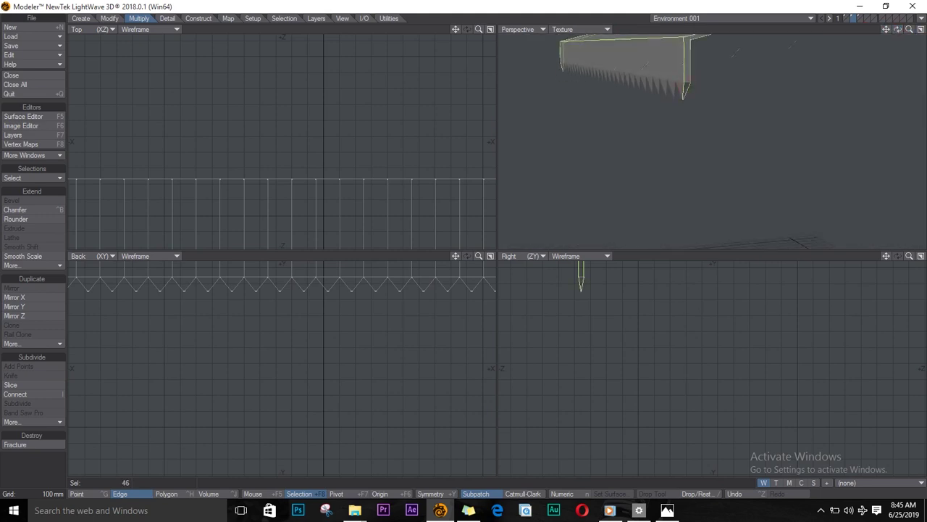
# - Bevel the awning's selected outline edges slightly and clear the selection
pyautogui.click(36, 267)
pyautogui.moveTo(60, 325)
pyautogui.click(120, 323)
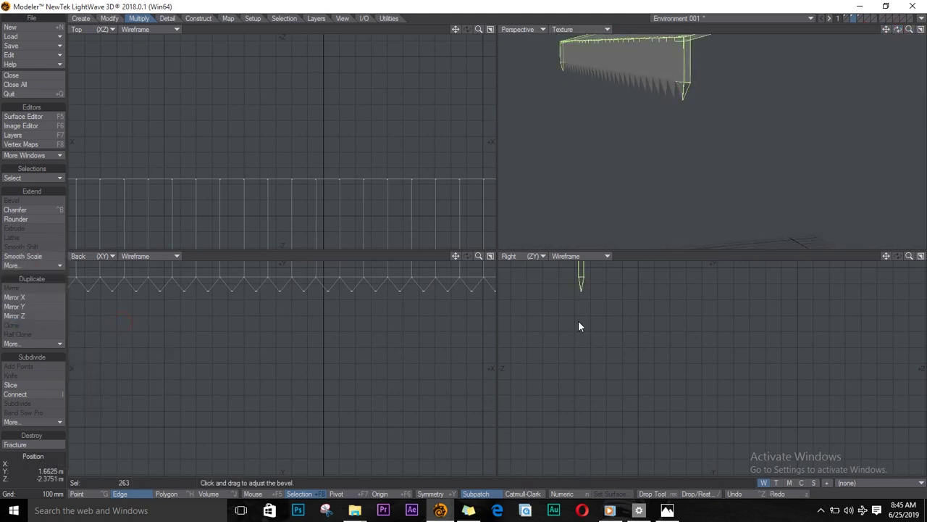
pyautogui.keyDown('alt'); pyautogui.moveTo(420, 306); pyautogui.dragTo(177, 399); pyautogui.keyUp('alt')
pyautogui.keyDown('ctrl'); pyautogui.keyDown('alt'); pyautogui.moveTo(177, 399); pyautogui.dragTo(482, 338); pyautogui.keyUp('alt'); pyautogui.keyUp('ctrl')
pyautogui.press('Return')
pyautogui.press('/')
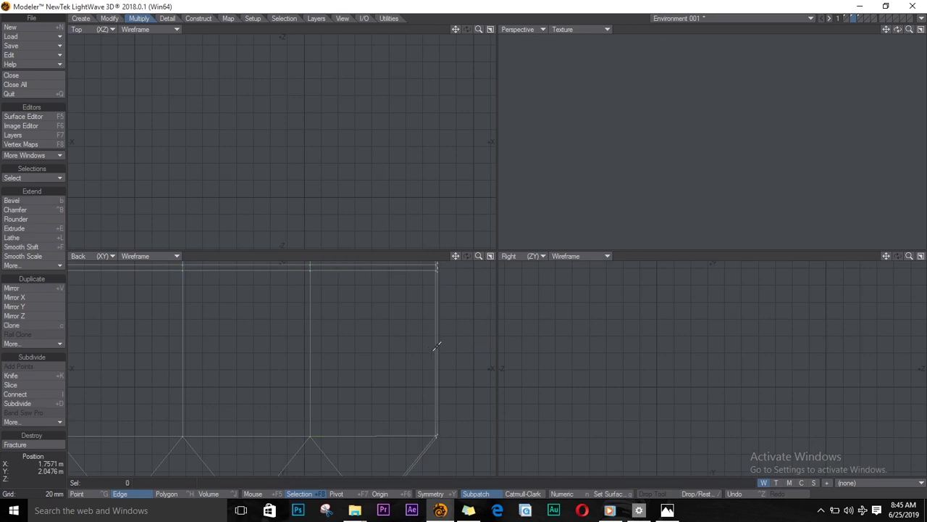
# - Select the polygons of every other awning stripe, including valance and tooth, along the whole length
pyautogui.press('a')
pyautogui.moveTo(897, 30); pyautogui.dragTo(757, 5)
pyautogui.press('space')
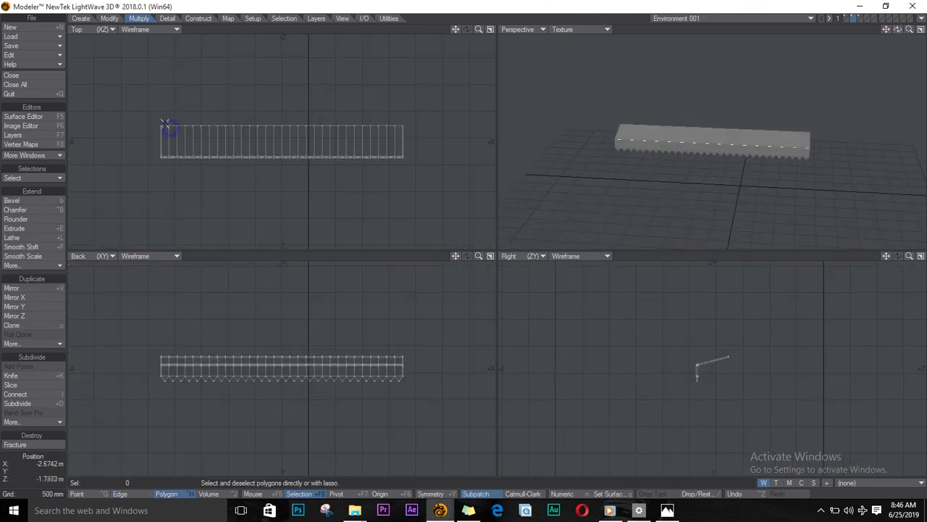
pyautogui.moveTo(166, 157)
pyautogui.mouseDown(button='right')
pyautogui.moveTo(195, 120)
pyautogui.moveTo(209, 167)
pyautogui.mouseUp(button='right')
pyautogui.scroll(3, 208, 148)
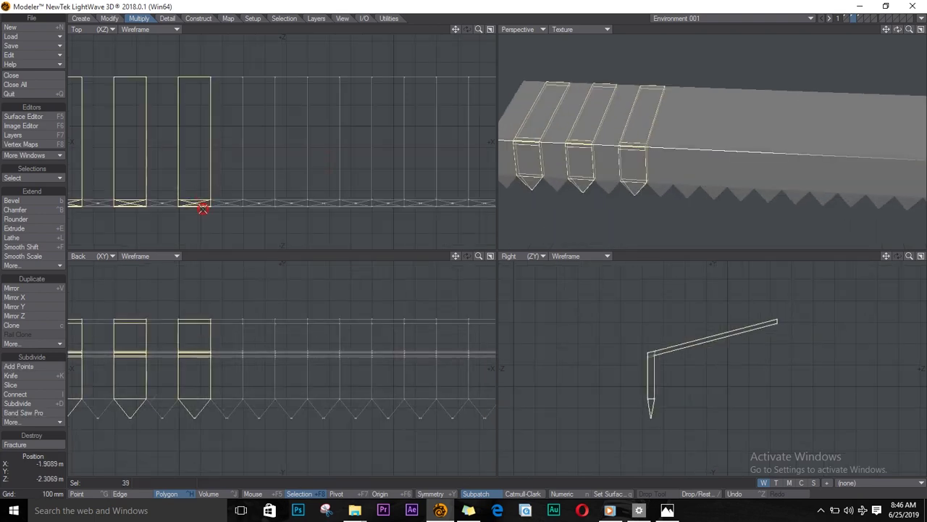
pyautogui.moveTo(237, 79); pyautogui.dragTo(235, 200, button='right')
pyautogui.moveTo(299, 88)
pyautogui.mouseDown(button='right')
pyautogui.moveTo(304, 218)
pyautogui.moveTo(294, 196)
pyautogui.mouseUp(button='right')
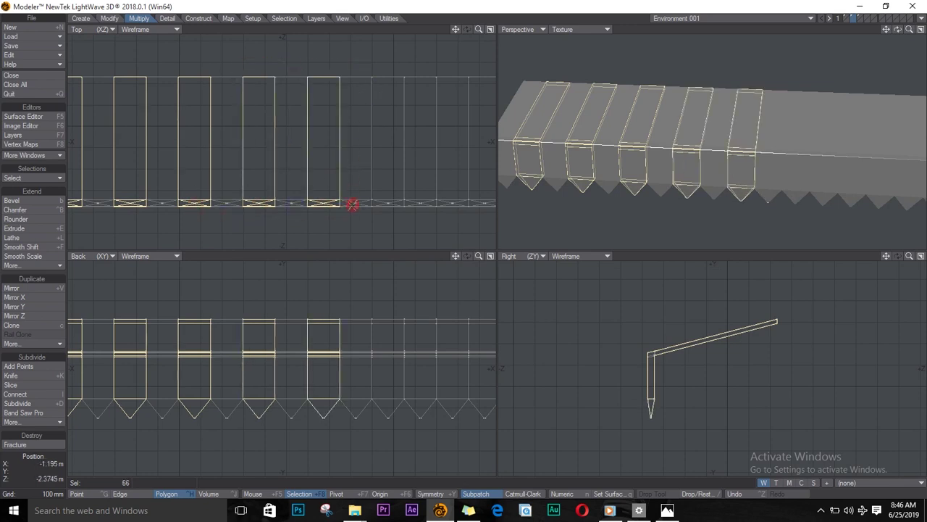
pyautogui.moveTo(415, 205); pyautogui.dragTo(431, 81, button='right')
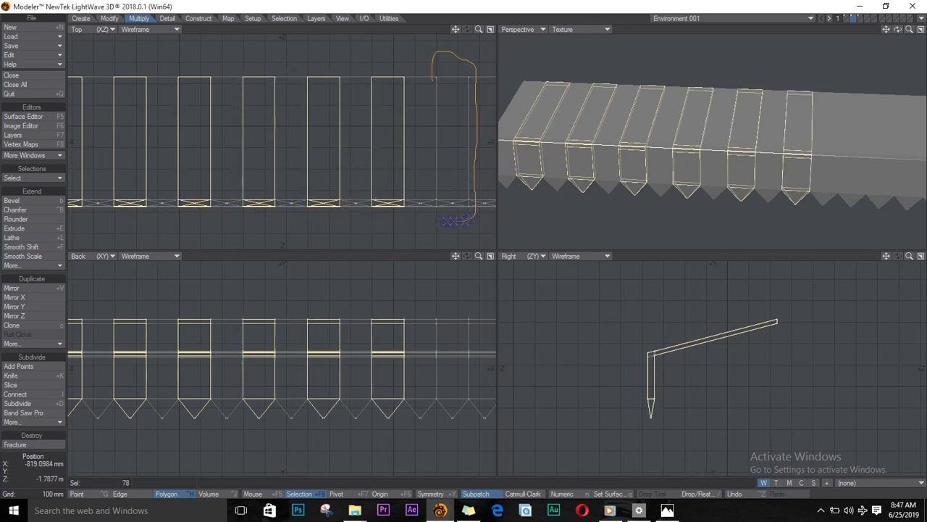
pyautogui.moveTo(455, 221); pyautogui.dragTo(430, 210, button='right')
pyautogui.keyDown('alt'); pyautogui.moveTo(460, 214); pyautogui.dragTo(172, 240); pyautogui.keyUp('alt')
pyautogui.moveTo(209, 102)
pyautogui.mouseDown(button='right')
pyautogui.moveTo(253, 113)
pyautogui.moveTo(210, 237)
pyautogui.mouseUp(button='right')
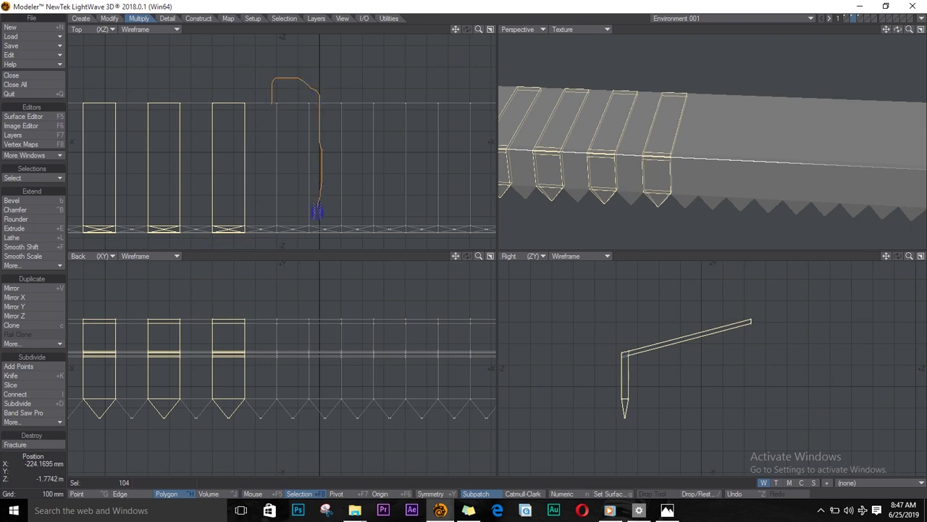
pyautogui.moveTo(317, 212); pyautogui.dragTo(274, 236, button='right')
pyautogui.moveTo(370, 244); pyautogui.dragTo(336, 237, button='right')
pyautogui.keyDown('alt'); pyautogui.moveTo(434, 174); pyautogui.dragTo(207, 176); pyautogui.keyUp('alt')
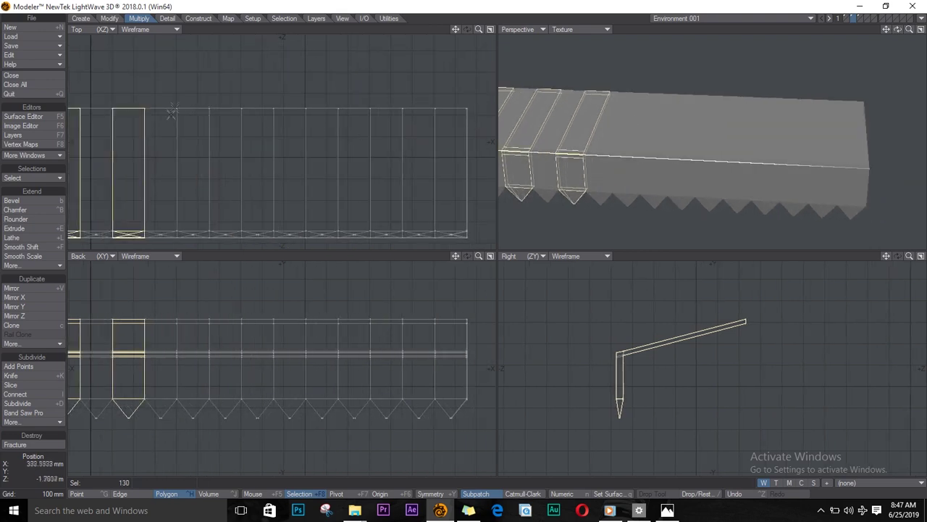
pyautogui.moveTo(178, 249); pyautogui.dragTo(170, 243, button='right')
pyautogui.moveTo(236, 104)
pyautogui.mouseDown(button='right')
pyautogui.moveTo(289, 176)
pyautogui.moveTo(230, 249)
pyautogui.mouseUp(button='right')
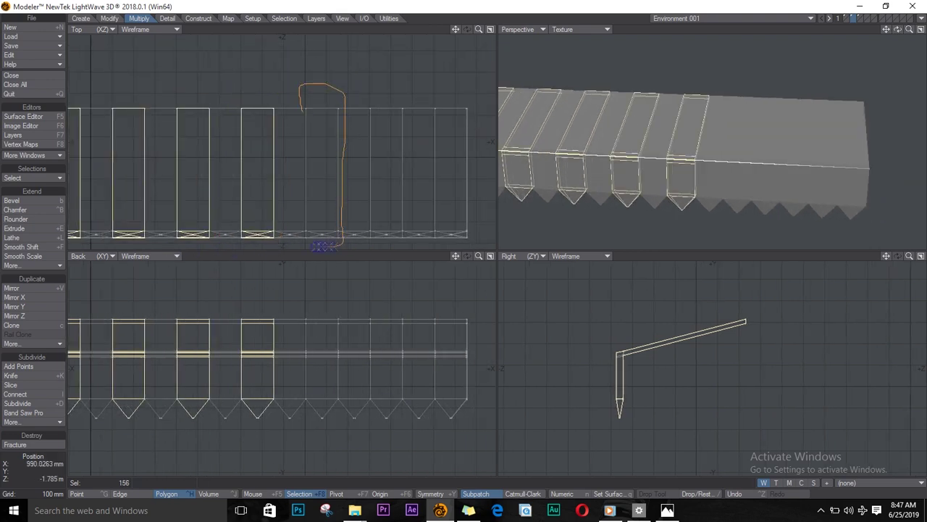
pyautogui.moveTo(322, 244); pyautogui.dragTo(311, 247, button='right')
pyautogui.moveTo(366, 109)
pyautogui.mouseDown(button='right')
pyautogui.moveTo(405, 88)
pyautogui.moveTo(357, 237)
pyautogui.mouseUp(button='right')
pyautogui.moveTo(497, 92); pyautogui.dragTo(471, 246, button='right')
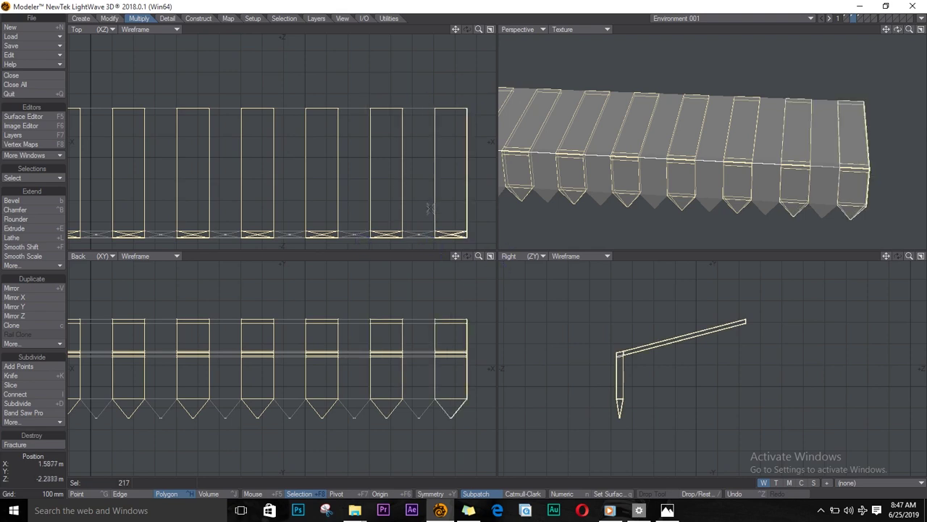
# - Assign a surface named White with colour 255, 255, 255 to the selected stripes and clear the selection
pyautogui.write('q')
pyautogui.write('White')
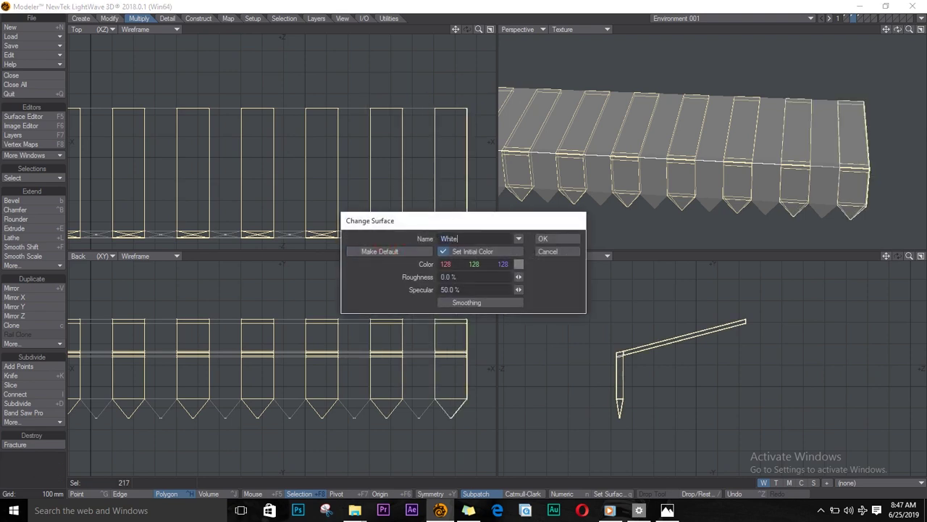
pyautogui.click(444, 305)
pyautogui.click(449, 303)
pyautogui.click(518, 265)
pyautogui.click(249, 265)
pyautogui.click(114, 343)
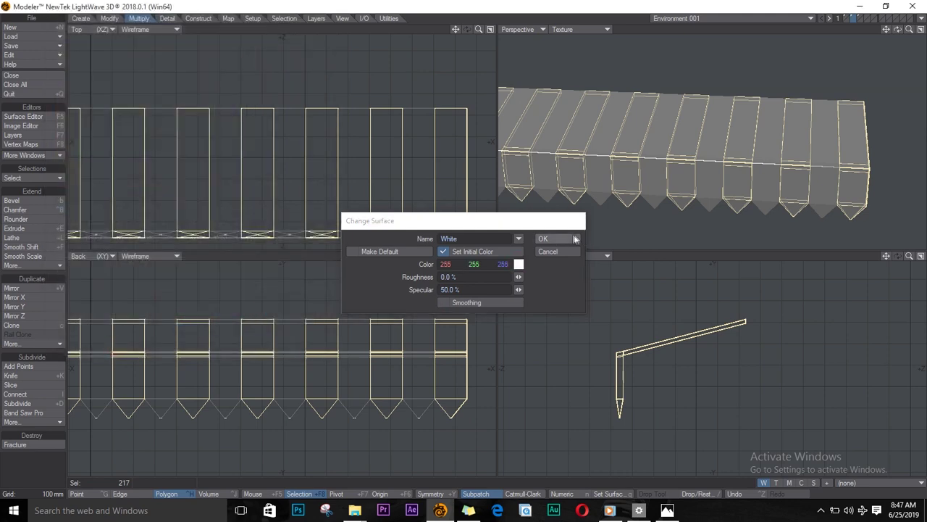
pyautogui.click(568, 238)
pyautogui.press('/')
pyautogui.scroll(-2, 382, 193)
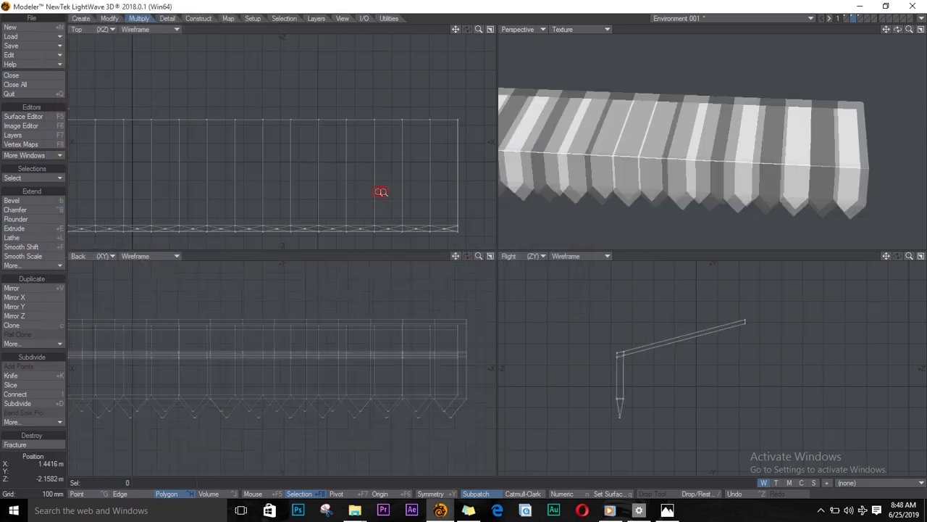
# - Restore the white stripe selection and invert it to the remaining awning stripes
pyautogui.hotkey('ctrl', 'z')
pyautogui.hotkey('ctrl', 'z')
pyautogui.press('z')
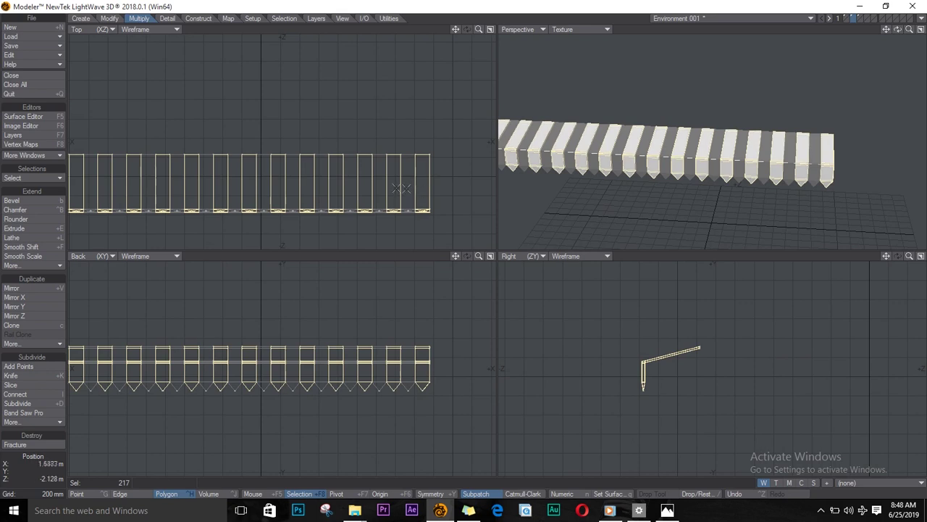
pyautogui.click(31, 177)
pyautogui.click(38, 246)
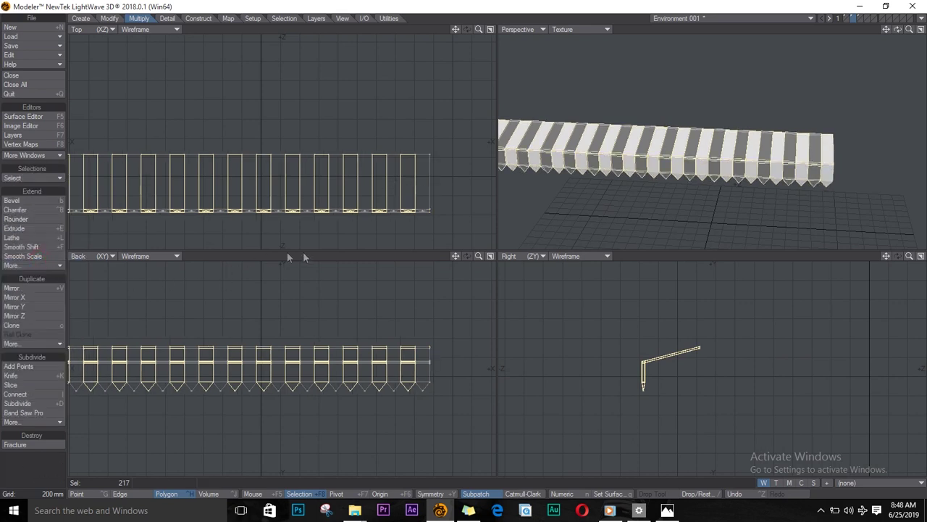
# - Assign a surface named Blue with colour 62, 111, 255 to the selected stripes and clear the selection
pyautogui.press('q')
pyautogui.write('B')
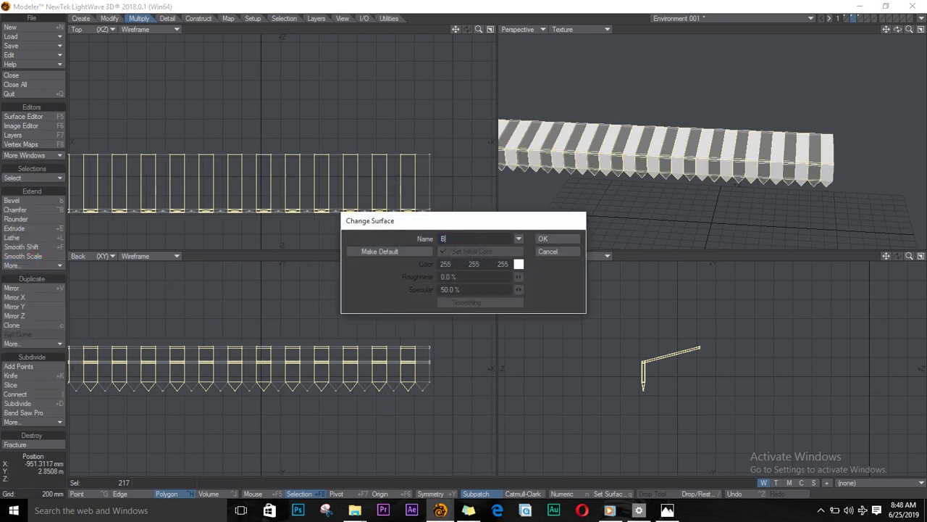
pyautogui.write('lue')
pyautogui.click(519, 264)
pyautogui.click(216, 291)
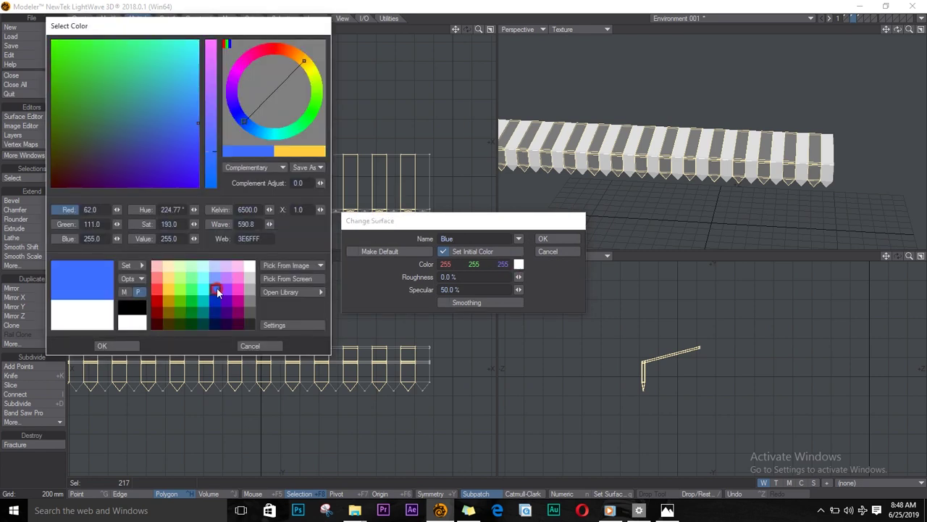
pyautogui.click(135, 347)
pyautogui.click(570, 239)
pyautogui.press('/')
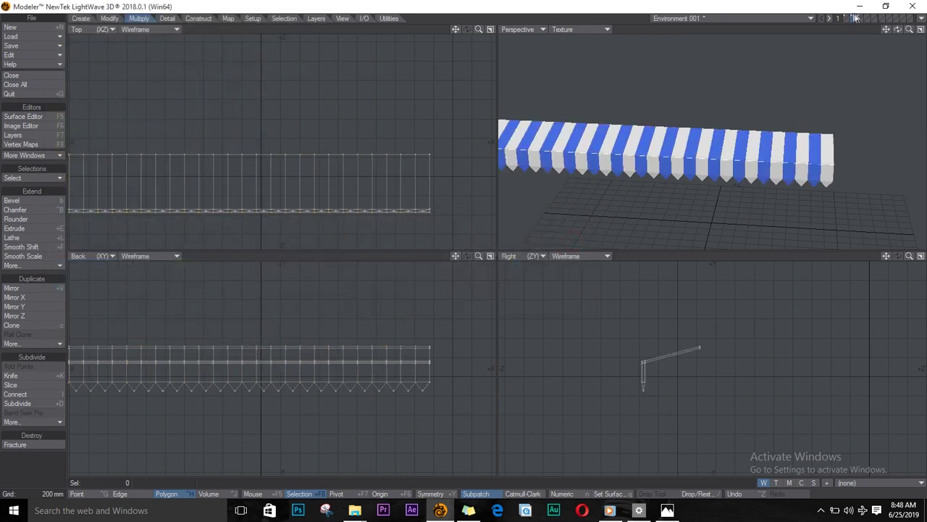
# - Activate the building layers along with the awning, assign the White surface to the whole bar at the wall, and clear the selection
pyautogui.keyDown('shift'); pyautogui.moveTo(856, 18); pyautogui.dragTo(846, 19); pyautogui.keyUp('shift')
pyautogui.press('a')
pyautogui.moveTo(899, 30); pyautogui.dragTo(768, 29)
pyautogui.click(730, 131)
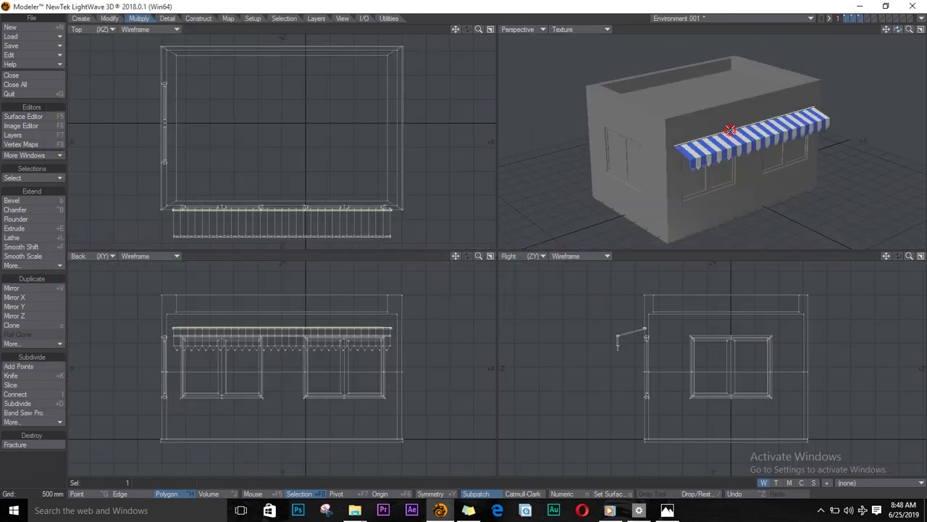
pyautogui.press(']')
pyautogui.press('q')
pyautogui.click(519, 239)
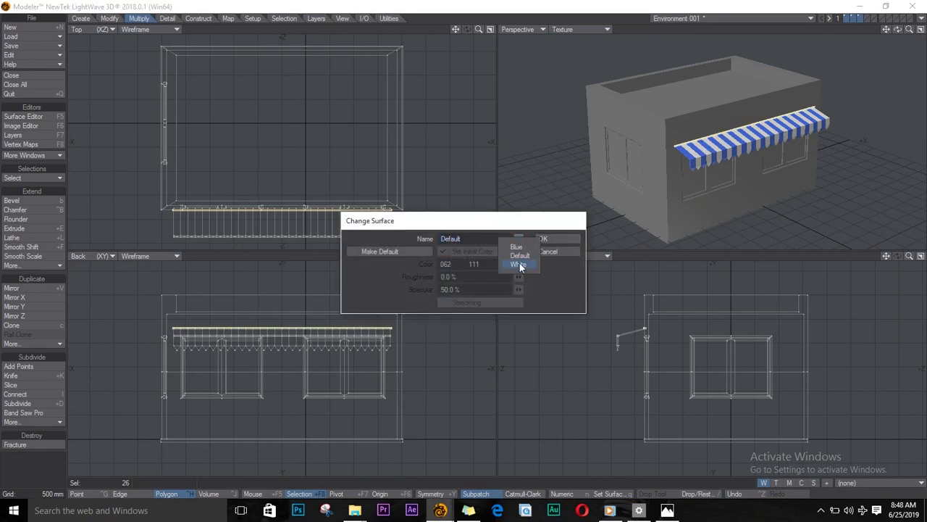
pyautogui.click(519, 265)
pyautogui.click(557, 239)
pyautogui.press('/')
# - Cut the geometry of all active layers and paste it together into the first layer
pyautogui.moveTo(898, 30); pyautogui.dragTo(688, 66)
pyautogui.hotkey('ctrl', 'x')
pyautogui.click(846, 17)
pyautogui.hotkey('ctrl', 'v')
# - Select the complete building shell, assign it the White surface, and clear the selection
pyautogui.click(687, 133)
pyautogui.press(']')
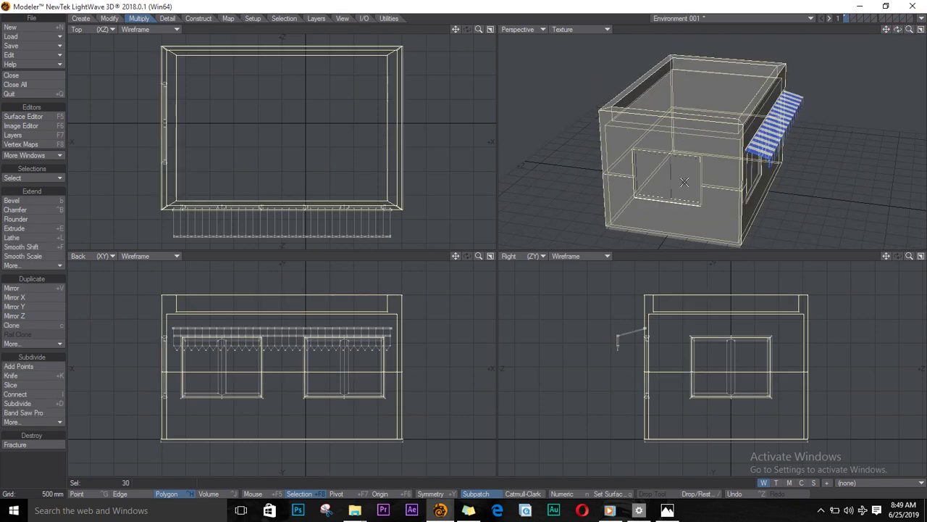
pyautogui.press('q')
pyautogui.click(518, 238)
pyautogui.click(519, 264)
pyautogui.click(547, 238)
pyautogui.press('/')
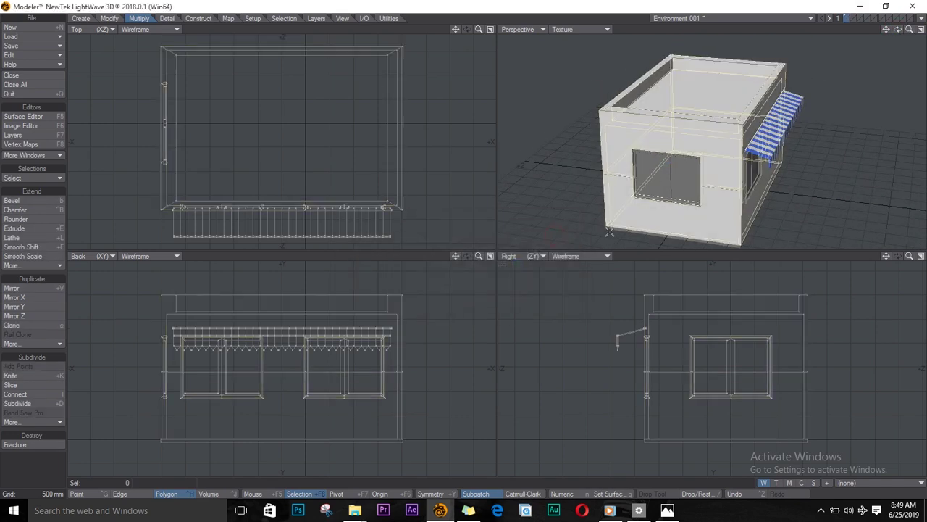
pyautogui.moveTo(898, 31); pyautogui.dragTo(695, 44)
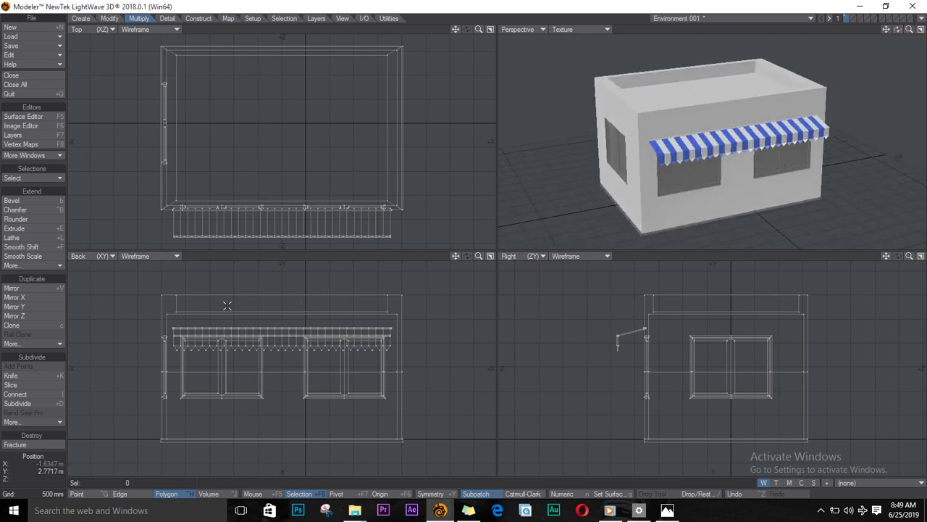
# - Select the inner and outer edge loops along the top of the roof parapet
pyautogui.hotkey('ctrl', 'h')
pyautogui.click(643, 73)
pyautogui.click(773, 68)
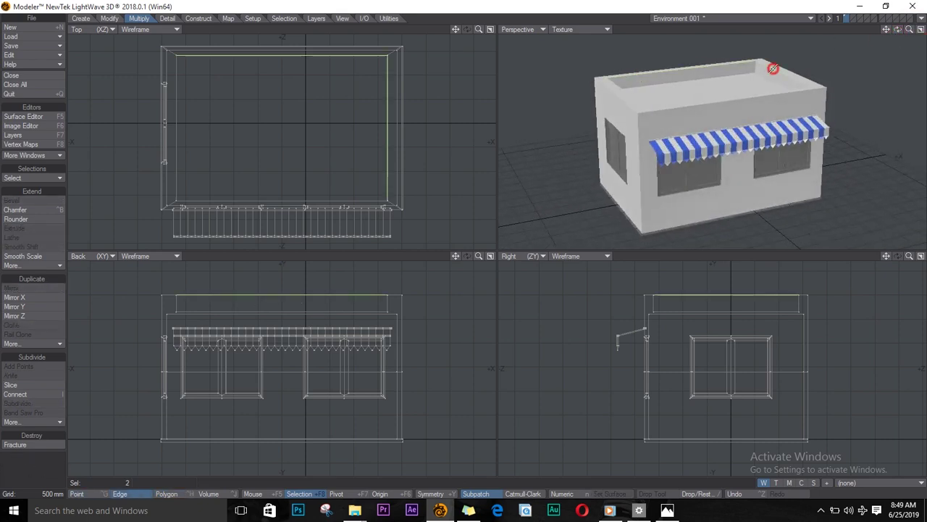
pyautogui.click(36, 178)
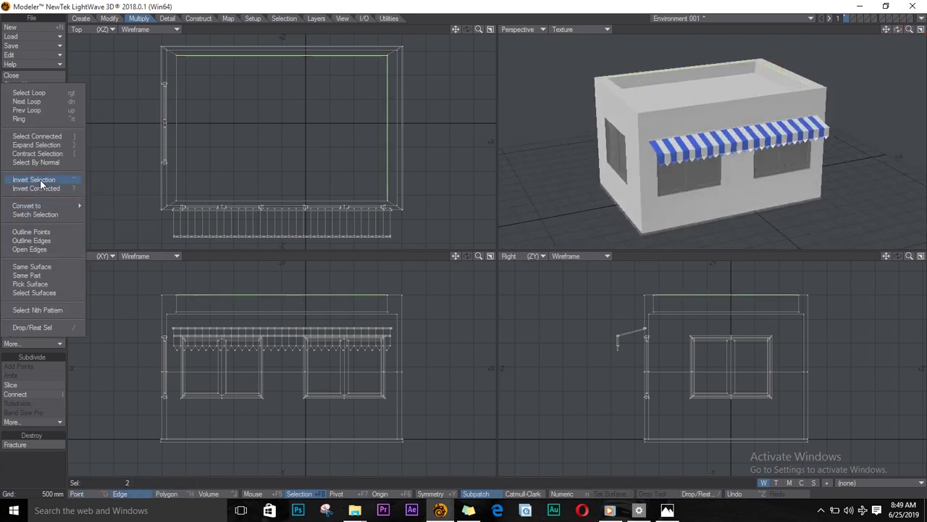
pyautogui.click(41, 112)
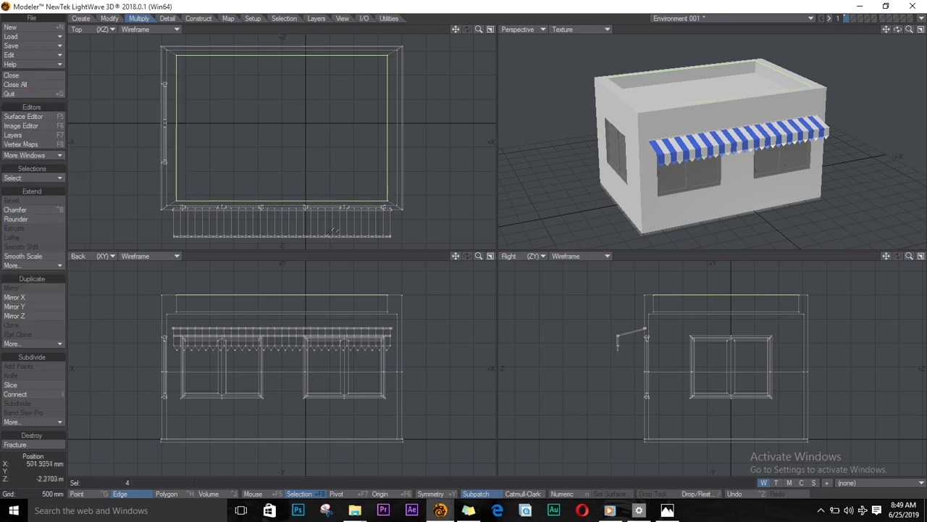
pyautogui.click(615, 96)
pyautogui.click(647, 109)
pyautogui.click(24, 177)
pyautogui.click(24, 179)
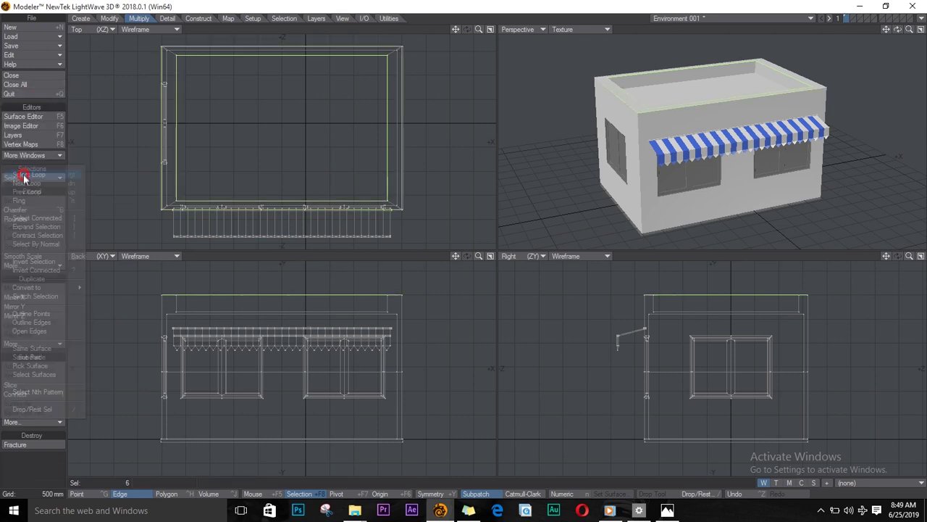
# - Apply a narrow Edge Bevel to the selected parapet edge loops and clear the selection
pyautogui.click(32, 266)
pyautogui.moveTo(58, 329)
pyautogui.click(104, 327)
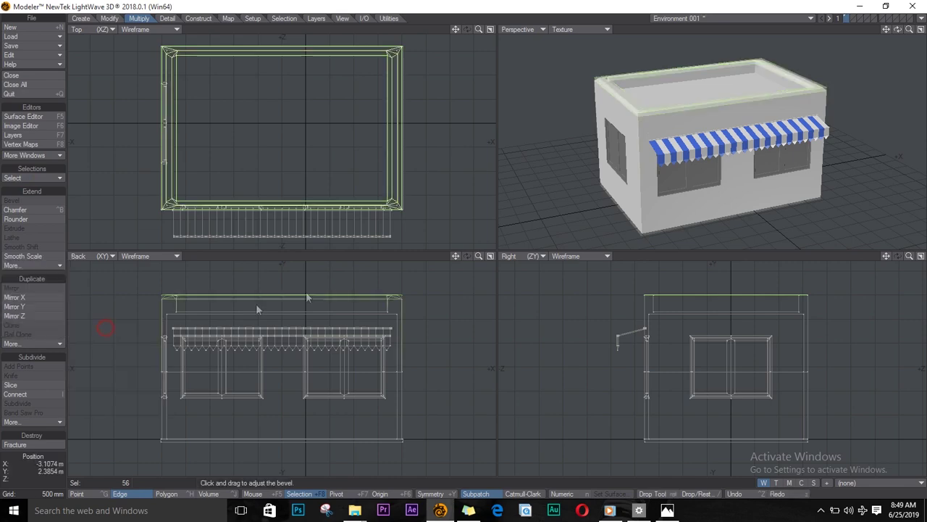
pyautogui.moveTo(398, 299); pyautogui.dragTo(387, 300)
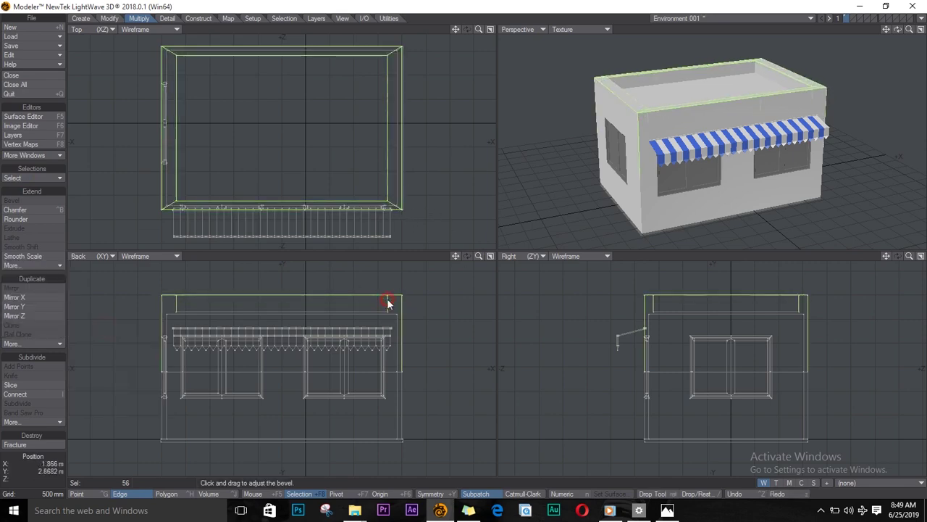
pyautogui.scroll(6, 389, 301)
pyautogui.keyDown('alt'); pyautogui.moveTo(435, 317); pyautogui.dragTo(399, 346); pyautogui.keyUp('alt')
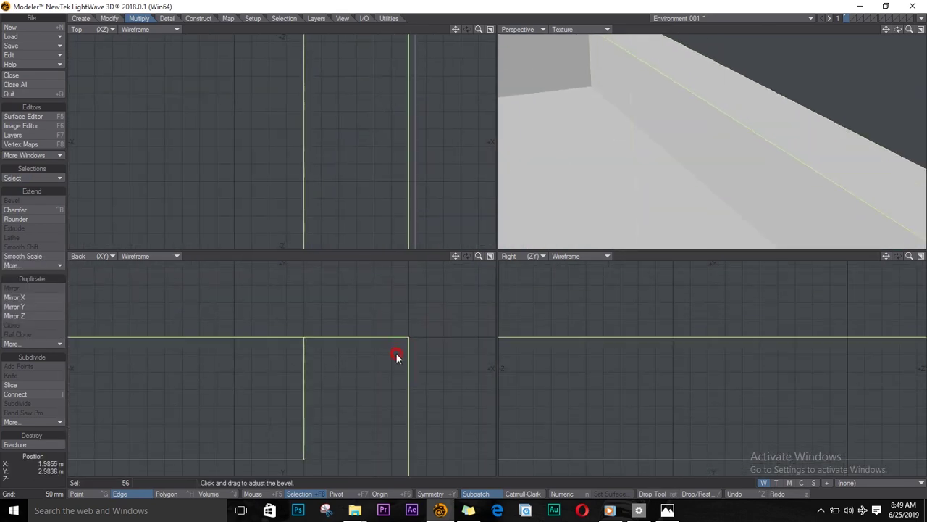
pyautogui.moveTo(382, 392); pyautogui.dragTo(384, 351)
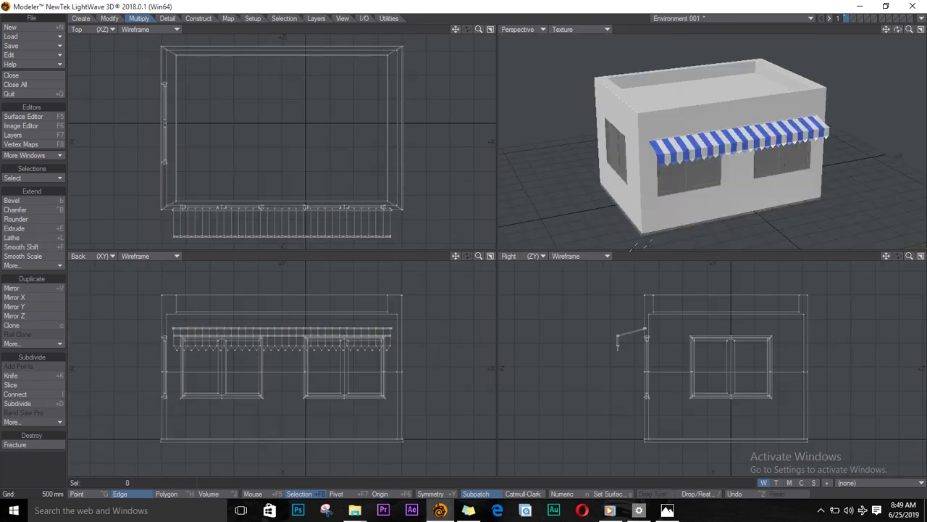
# - Select the edge loop where the inner parapet walls meet the roof floor
pyautogui.moveTo(898, 30)
pyautogui.mouseDown()
pyautogui.moveTo(818, 58)
pyautogui.moveTo(899, 32)
pyautogui.mouseUp()
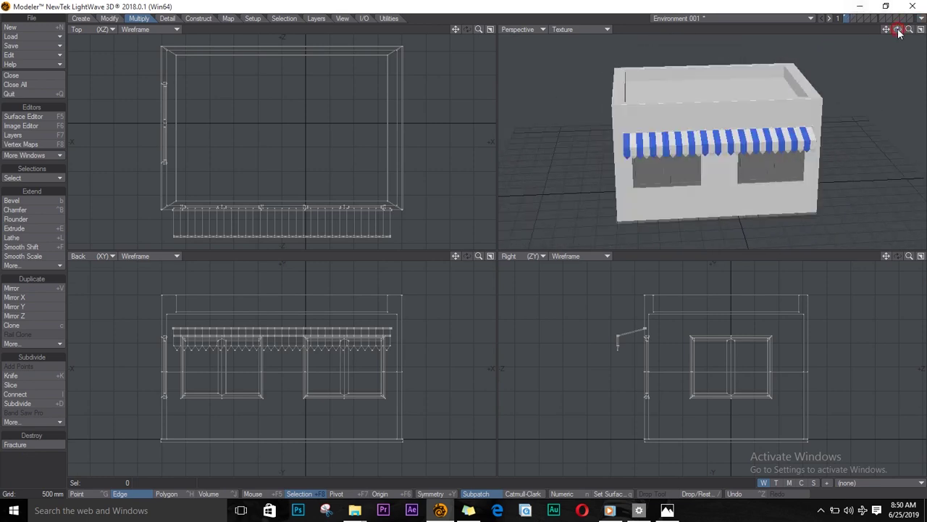
pyautogui.click(675, 78)
pyautogui.keyDown('shift'); pyautogui.click(790, 90); pyautogui.keyUp('shift')
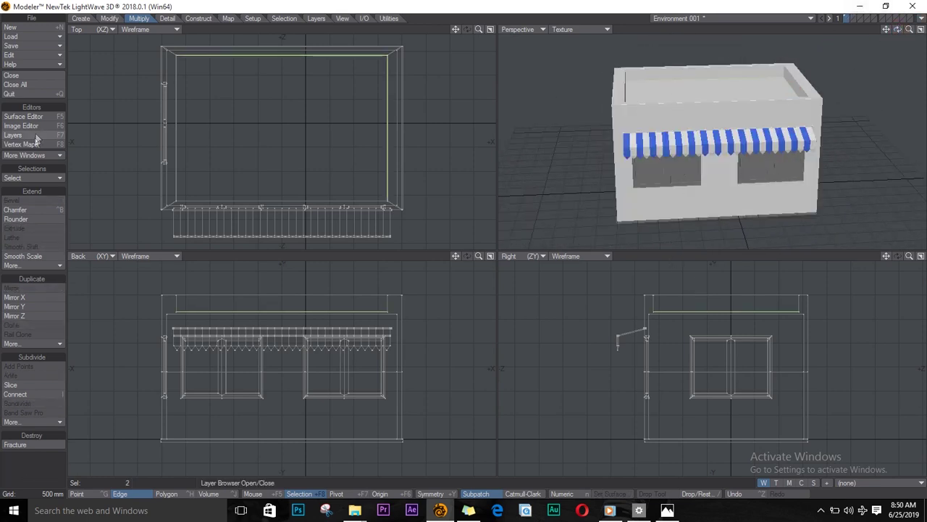
pyautogui.click(36, 177)
pyautogui.click(36, 179)
# - Apply a narrow Edge Bevel to the selected roof-floor loop and clear the selection
pyautogui.click(44, 265)
pyautogui.moveTo(42, 332)
pyautogui.click(138, 332)
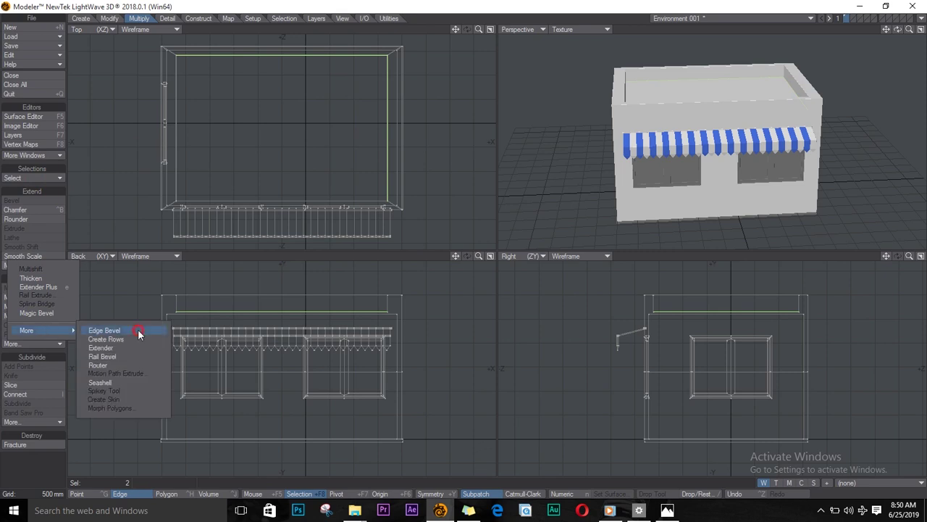
pyautogui.moveTo(372, 312); pyautogui.dragTo(334, 327)
pyautogui.scroll(6, 362, 315)
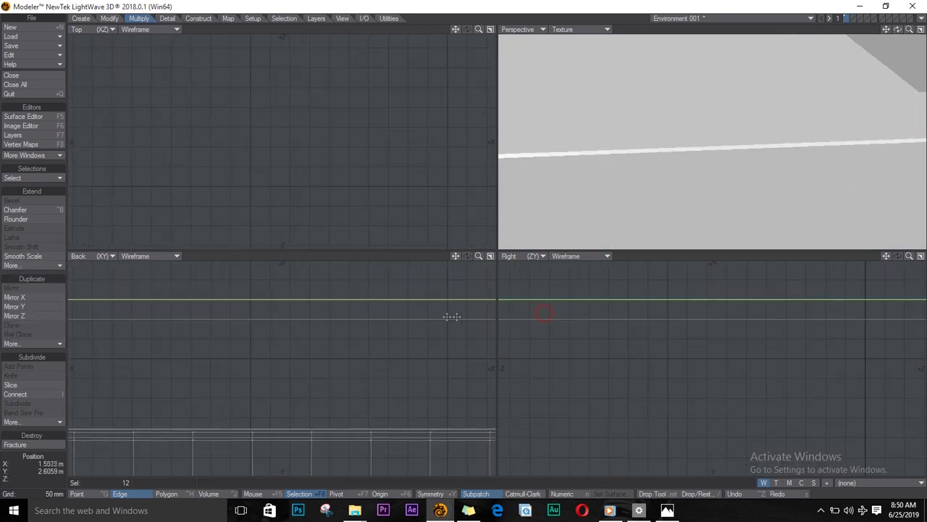
pyautogui.keyDown('alt'); pyautogui.moveTo(451, 317); pyautogui.dragTo(296, 366); pyautogui.keyUp('alt')
pyautogui.press('Return')
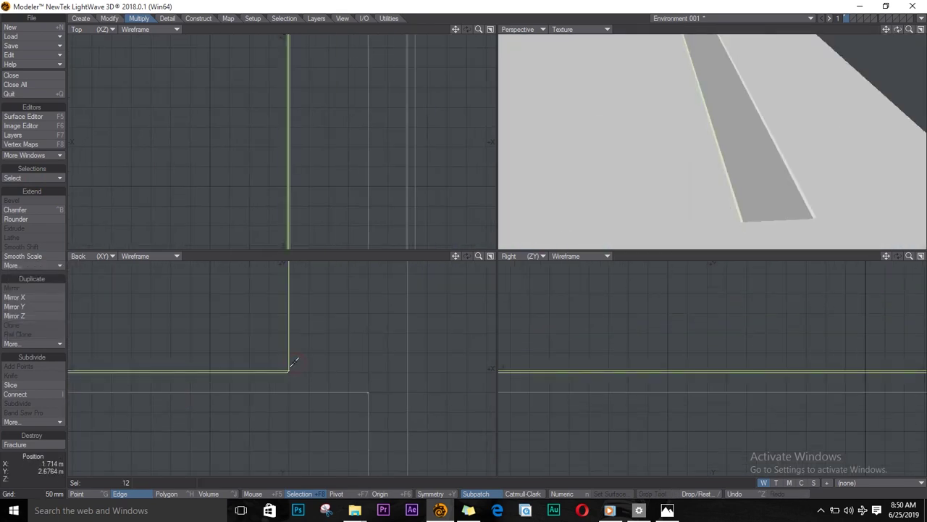
pyautogui.press('/')
pyautogui.press('a')
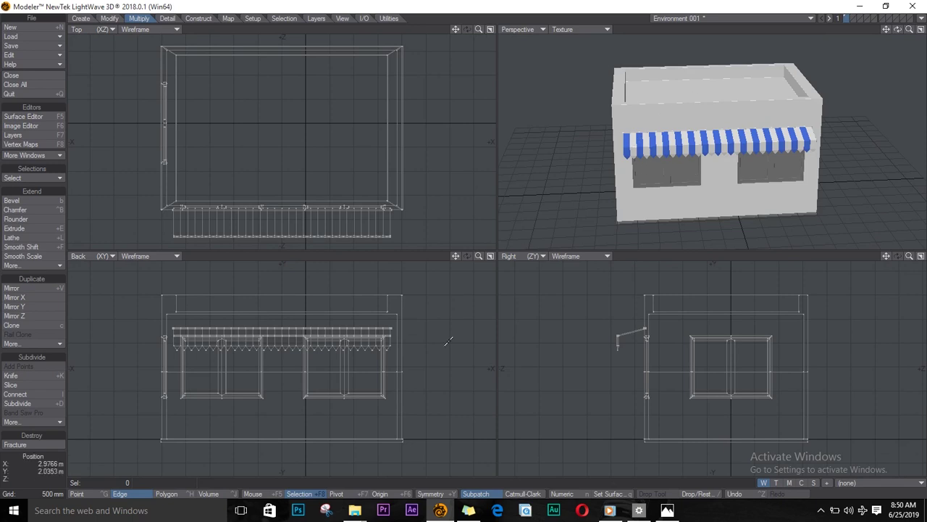
# - Select the vertical corner edges of the building, give them a very narrow Edge Bevel and clear the selection
pyautogui.moveTo(402, 304); pyautogui.dragTo(404, 420)
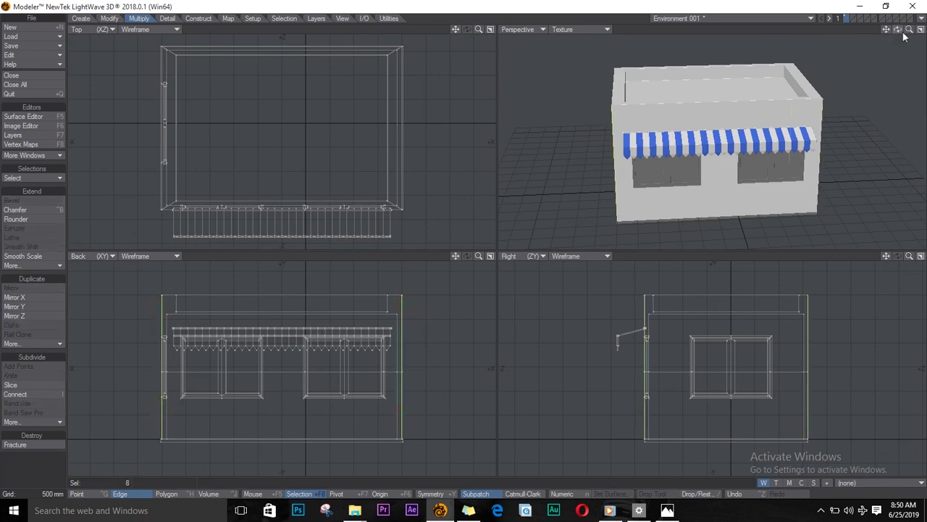
pyautogui.moveTo(898, 31); pyautogui.dragTo(746, 46)
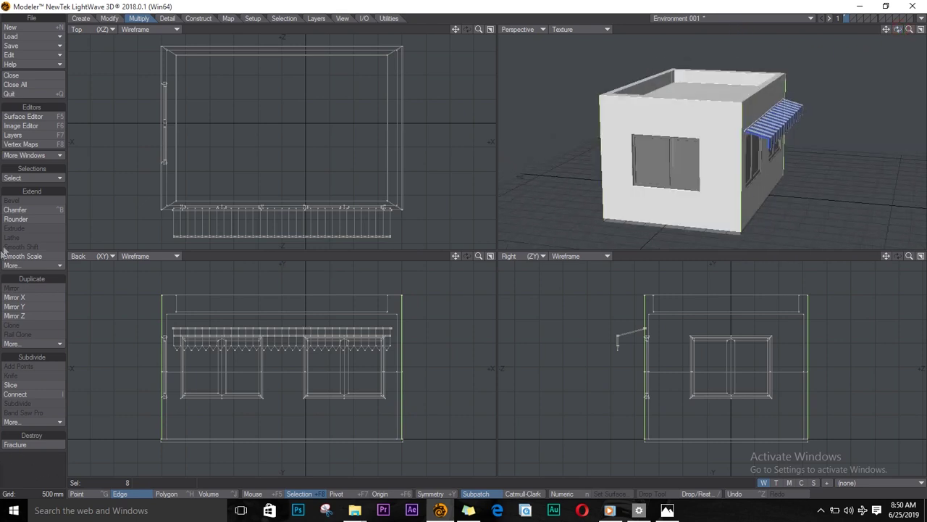
pyautogui.click(46, 266)
pyautogui.moveTo(55, 327)
pyautogui.click(108, 323)
pyautogui.click(55, 265)
pyautogui.moveTo(78, 267)
pyautogui.click(136, 268)
pyautogui.moveTo(159, 326); pyautogui.dragTo(184, 334)
pyautogui.scroll(3, 167, 332)
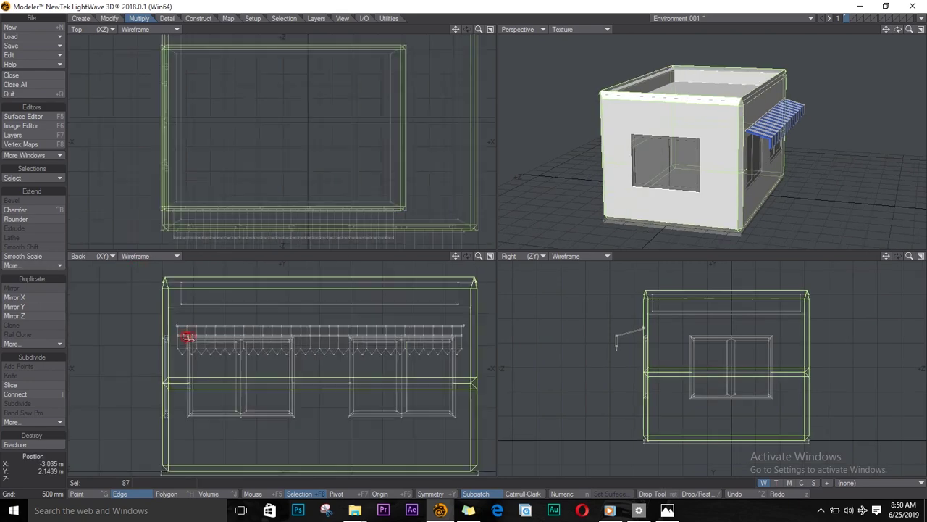
pyautogui.scroll(-2, 167, 331)
pyautogui.keyDown('ctrl'); pyautogui.keyDown('alt'); pyautogui.moveTo(166, 303); pyautogui.dragTo(194, 360); pyautogui.keyUp('alt'); pyautogui.keyUp('ctrl')
pyautogui.moveTo(178, 362); pyautogui.dragTo(170, 362)
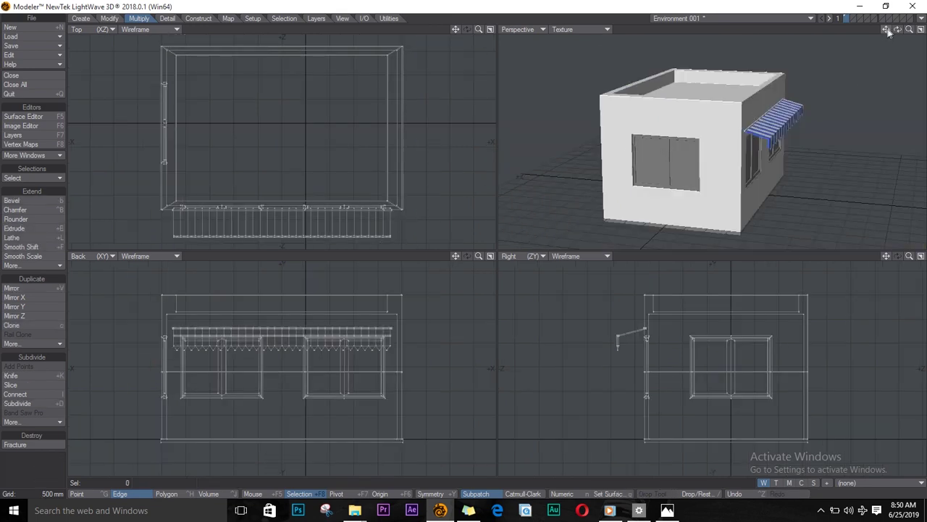
# - Switch to polygon selection and select both sides of the two glass panes in the side wall's window
pyautogui.moveTo(898, 29); pyautogui.dragTo(260, 71)
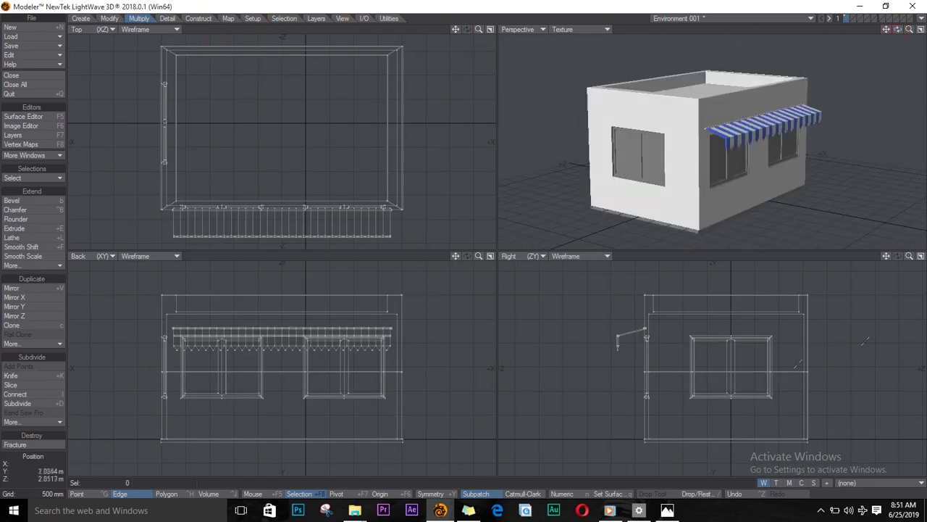
pyautogui.press('/')
pyautogui.press('space')
pyautogui.moveTo(653, 149)
pyautogui.mouseDown()
pyautogui.moveTo(650, 159)
pyautogui.moveTo(630, 153)
pyautogui.mouseUp()
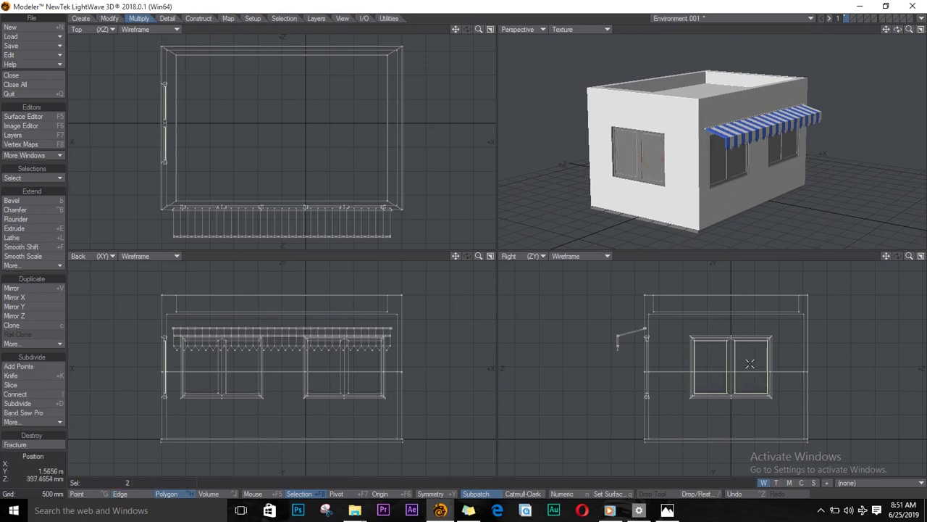
pyautogui.scroll(5, 750, 364)
pyautogui.press('space')
pyautogui.click(753, 442)
pyautogui.press('space')
pyautogui.press('space')
pyautogui.keyDown('alt'); pyautogui.moveTo(697, 268); pyautogui.dragTo(673, 368); pyautogui.keyUp('alt')
pyautogui.scroll(5, 673, 359)
pyautogui.keyDown('shift'); pyautogui.click(665, 326); pyautogui.keyUp('shift')
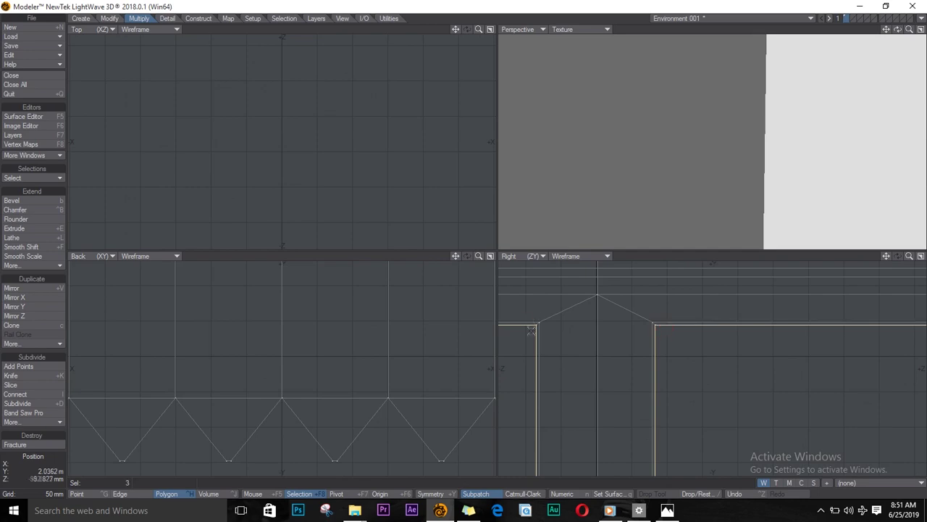
pyautogui.press('space')
pyautogui.press('space')
pyautogui.press('space')
pyautogui.keyDown('alt'); pyautogui.moveTo(560, 359); pyautogui.dragTo(805, 396); pyautogui.keyUp('alt')
pyautogui.scroll(-7, 805, 396)
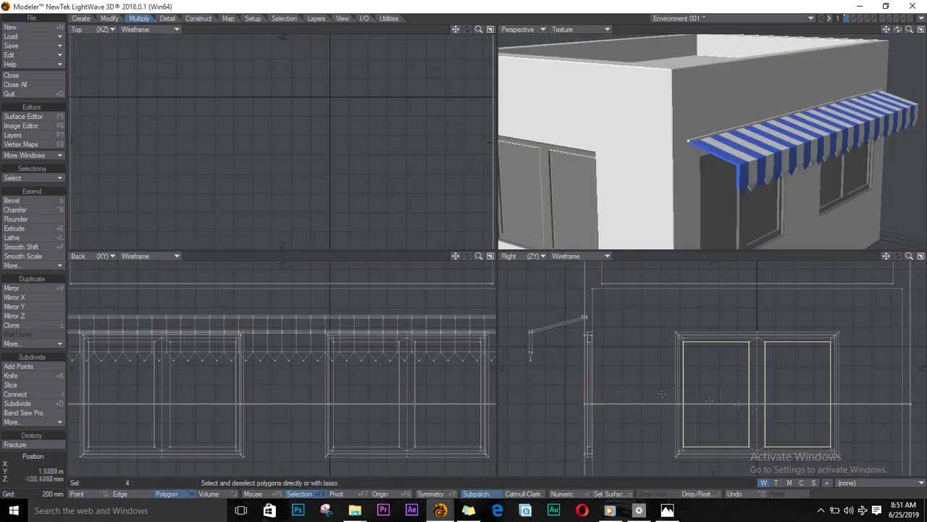
# - Add the glass panes of both front windows, including their back faces, to the selection
pyautogui.scroll(6, 348, 378)
pyautogui.keyDown('alt'); pyautogui.moveTo(347, 378); pyautogui.dragTo(447, 396); pyautogui.keyUp('alt')
pyautogui.keyDown('shift'); pyautogui.click(220, 317); pyautogui.keyUp('shift')
pyautogui.scroll(-5, 211, 360)
pyautogui.scroll(6, 345, 381)
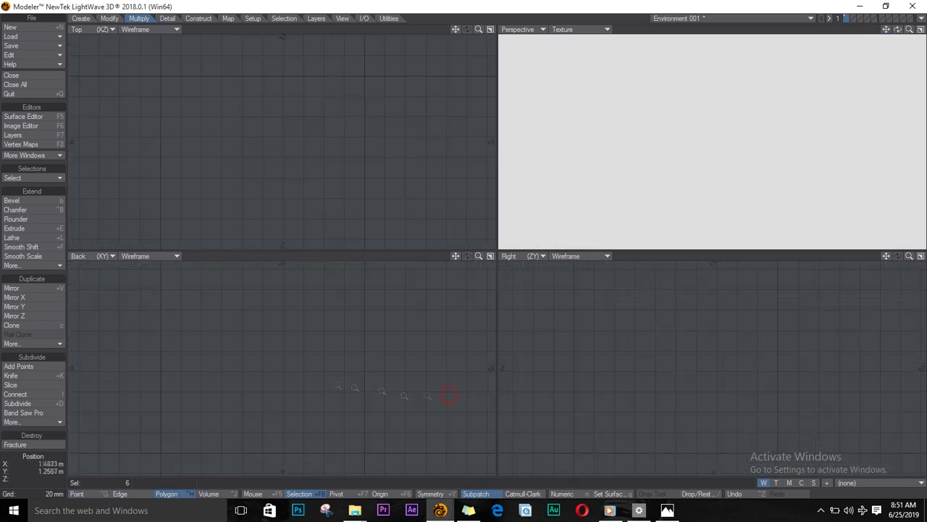
pyautogui.keyDown('alt'); pyautogui.moveTo(262, 363); pyautogui.dragTo(347, 394); pyautogui.keyUp('alt')
pyautogui.keyDown('shift'); pyautogui.click(202, 357); pyautogui.keyUp('shift')
pyautogui.scroll(-6, 201, 393)
pyautogui.press('s')
pyautogui.scroll(5, 319, 393)
pyautogui.scroll(3, 348, 393)
pyautogui.keyDown('shift'); pyautogui.click(282, 353); pyautogui.keyUp('shift')
pyautogui.keyDown('shift'); pyautogui.click(213, 348); pyautogui.keyUp('shift')
pyautogui.click(215, 348)
pyautogui.click(282, 354)
pyautogui.scroll(-6, 201, 382)
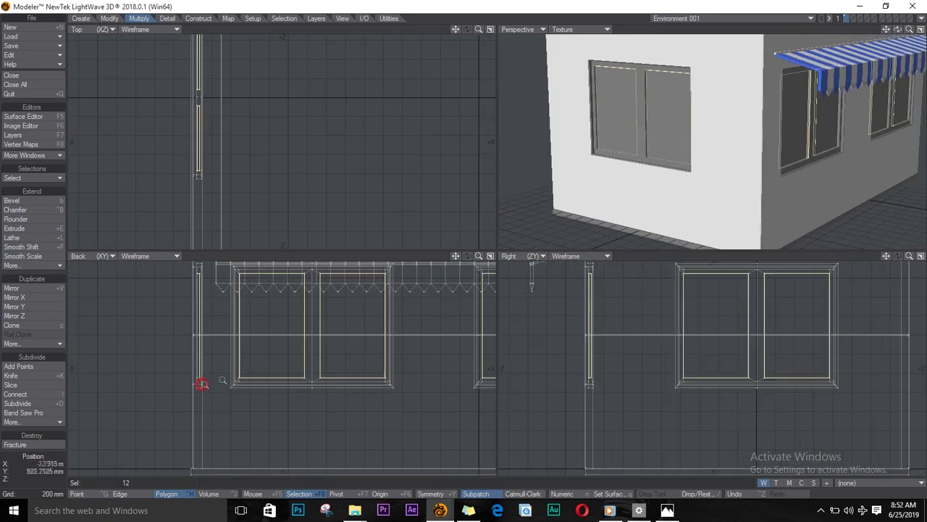
pyautogui.keyDown('alt'); pyautogui.moveTo(281, 356); pyautogui.dragTo(223, 437); pyautogui.keyUp('alt')
# - Assign the selected panes a surface named Windows with colour 191, 255, 255, clear the selection and save the object
pyautogui.write('q')
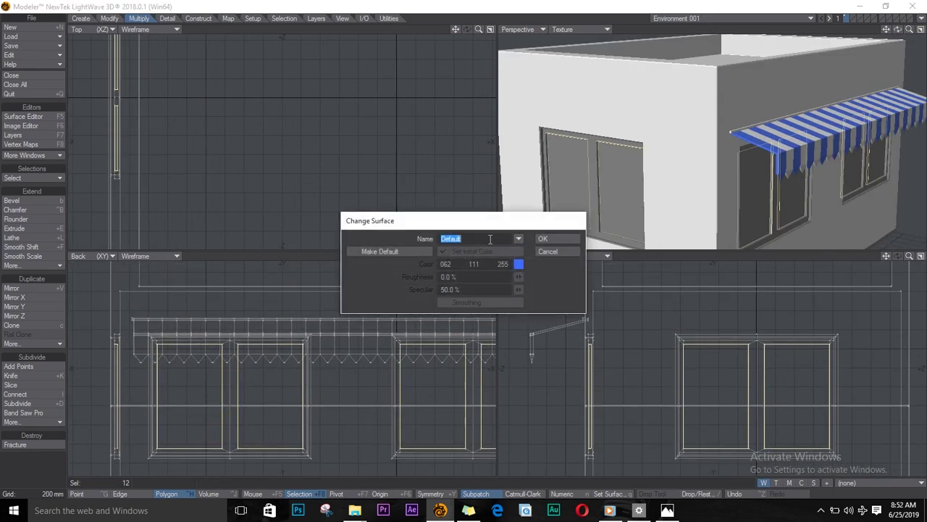
pyautogui.write('Windows')
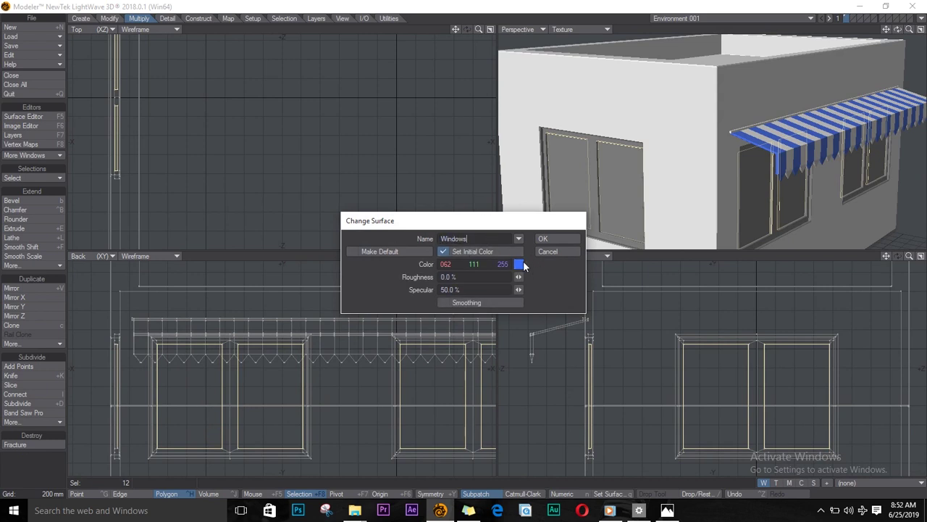
pyautogui.click(520, 265)
pyautogui.click(202, 268)
pyautogui.click(117, 346)
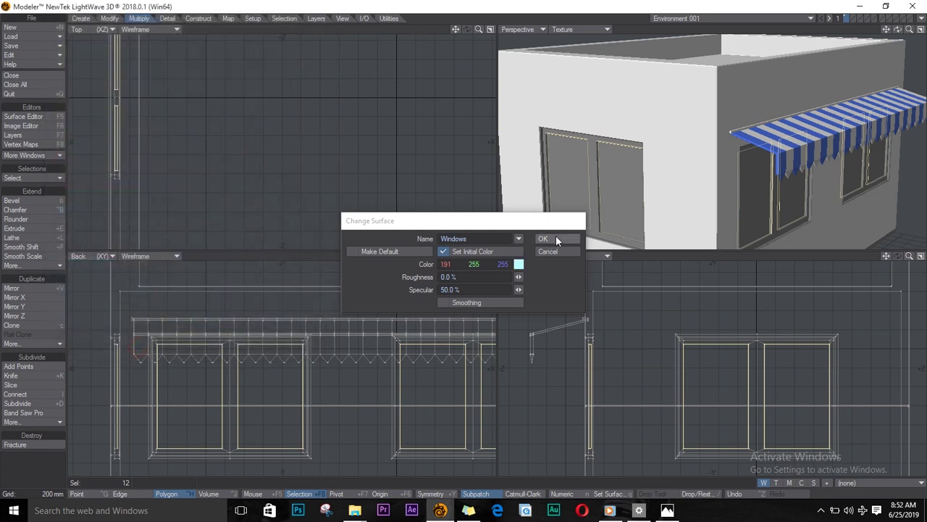
pyautogui.click(556, 238)
pyautogui.press('/')
pyautogui.press('a')
pyautogui.press('s')
# - In the second layer, with the building in the background, create a box near the roof's rear corner rising above the parapet
pyautogui.moveTo(898, 30)
pyautogui.mouseDown()
pyautogui.moveTo(912, 4)
pyautogui.moveTo(739, 116)
pyautogui.moveTo(903, 31)
pyautogui.moveTo(794, 52)
pyautogui.moveTo(856, 128)
pyautogui.moveTo(922, 10)
pyautogui.moveTo(924, 26)
pyautogui.moveTo(899, 31)
pyautogui.mouseUp()
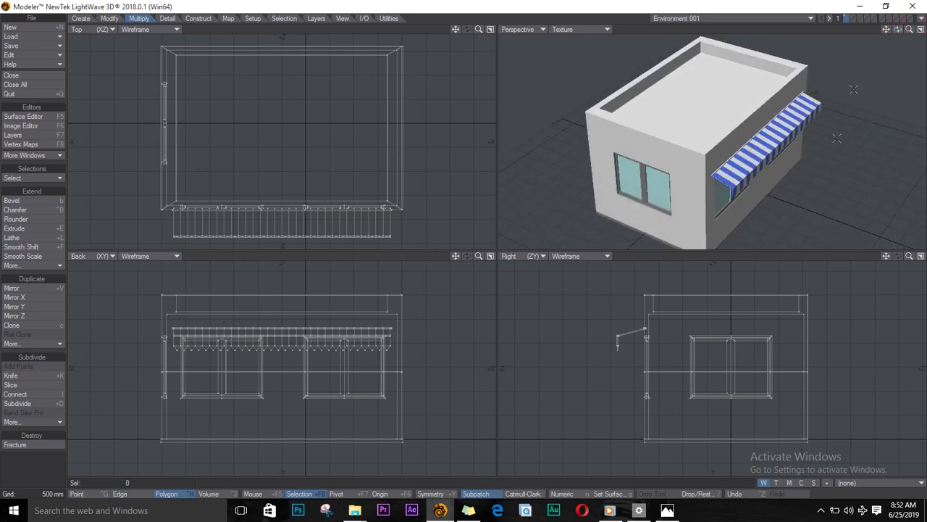
pyautogui.click(853, 18)
pyautogui.click(848, 21)
pyautogui.click(81, 19)
pyautogui.click(32, 201)
pyautogui.moveTo(345, 64)
pyautogui.mouseDown()
pyautogui.moveTo(387, 93)
pyautogui.moveTo(385, 115)
pyautogui.mouseUp()
pyautogui.moveTo(362, 369); pyautogui.dragTo(456, 348)
pyautogui.press('Return')
# - Knife two horizontal cuts through the rooftop box, one near its upper edge and one near its base
pyautogui.keyDown('alt'); pyautogui.moveTo(457, 348); pyautogui.dragTo(253, 400); pyautogui.keyUp('alt')
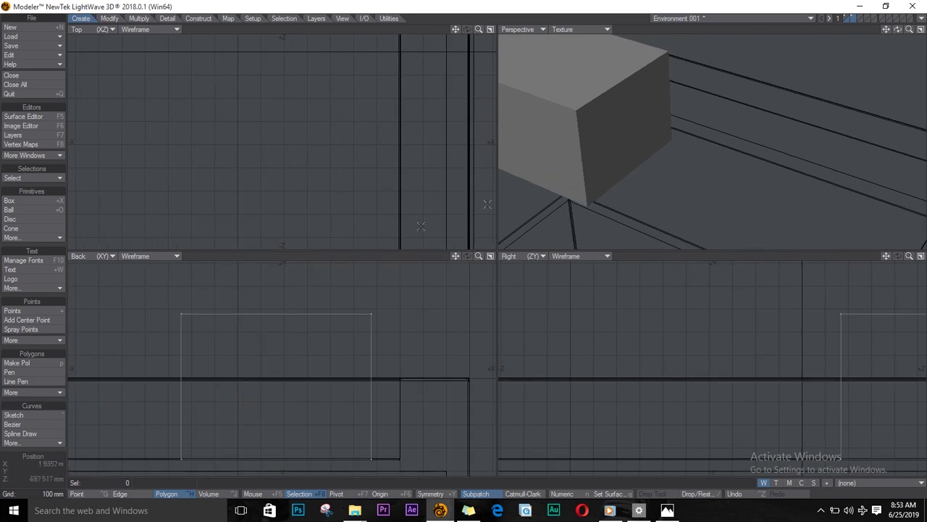
pyautogui.scroll(-2, 354, 326)
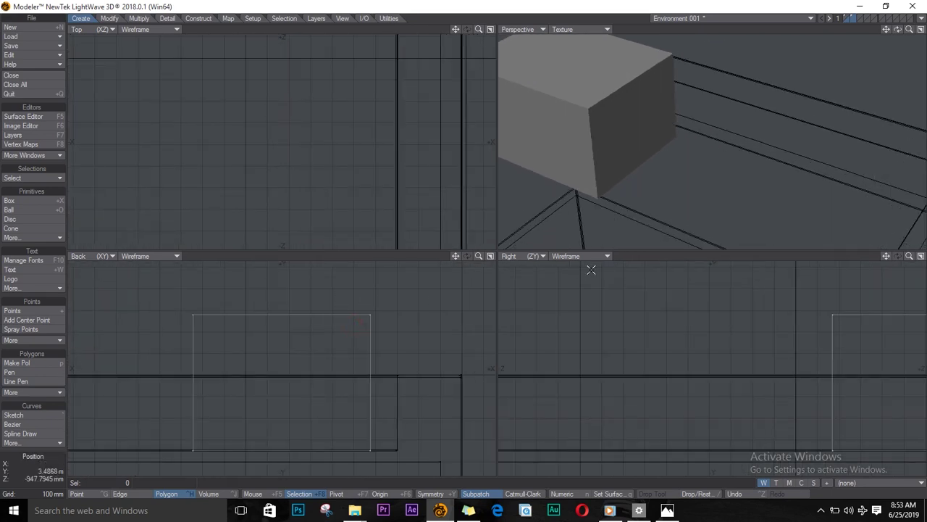
pyautogui.click(138, 18)
pyautogui.click(11, 375)
pyautogui.moveTo(195, 336); pyautogui.dragTo(404, 338)
pyautogui.click(30, 376)
pyautogui.click(30, 376)
pyautogui.moveTo(189, 430); pyautogui.dragTo(403, 431)
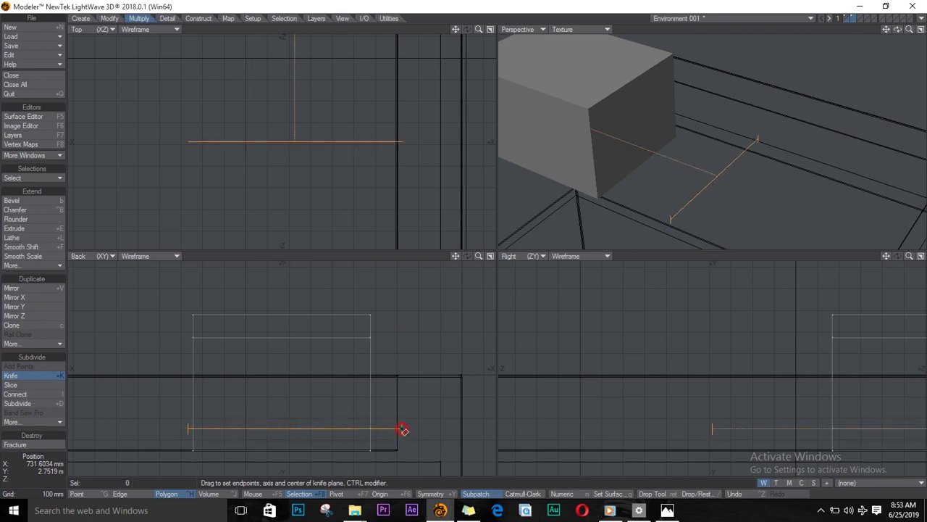
pyautogui.press('Return')
# - Knife a vertical cut through the rooftop box near its side facing the closest parapet wall
pyautogui.click(24, 377)
pyautogui.moveTo(337, 303); pyautogui.dragTo(338, 476)
pyautogui.press('Return')
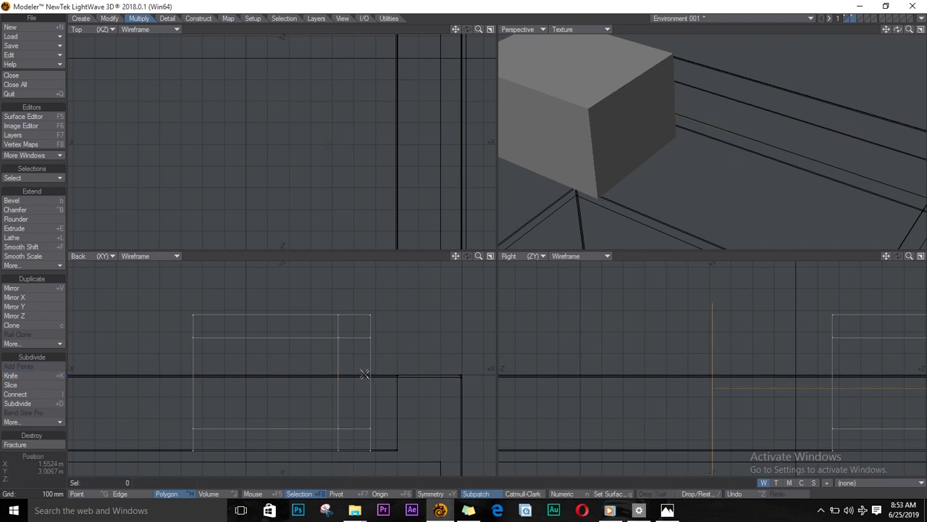
pyautogui.press('a')
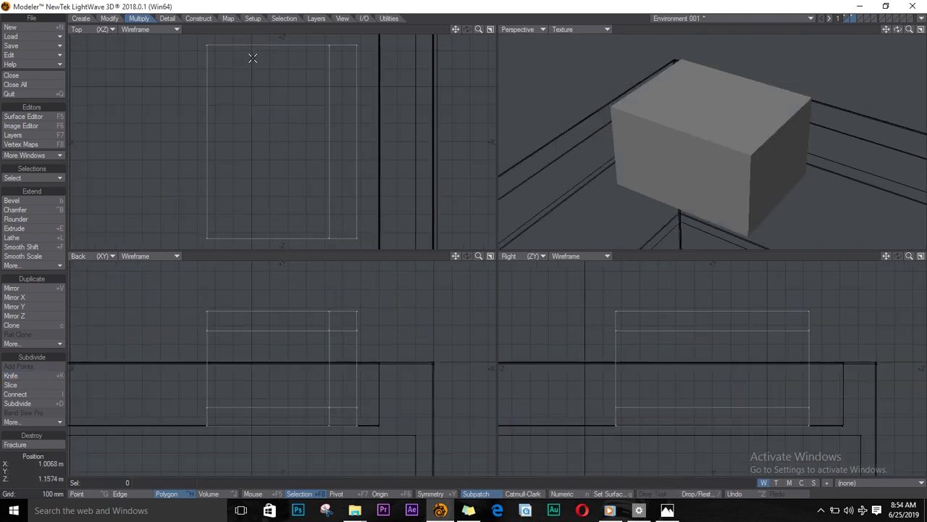
# - Display the perspective view as Textured Wire and view the box's cut lines from a higher angle
pyautogui.click(563, 29)
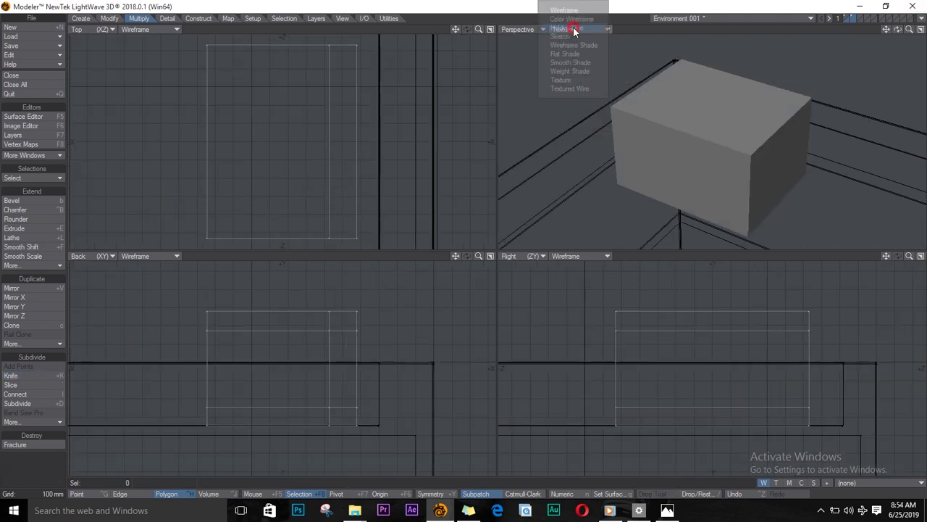
pyautogui.click(569, 86)
pyautogui.moveTo(899, 31); pyautogui.dragTo(779, 64)
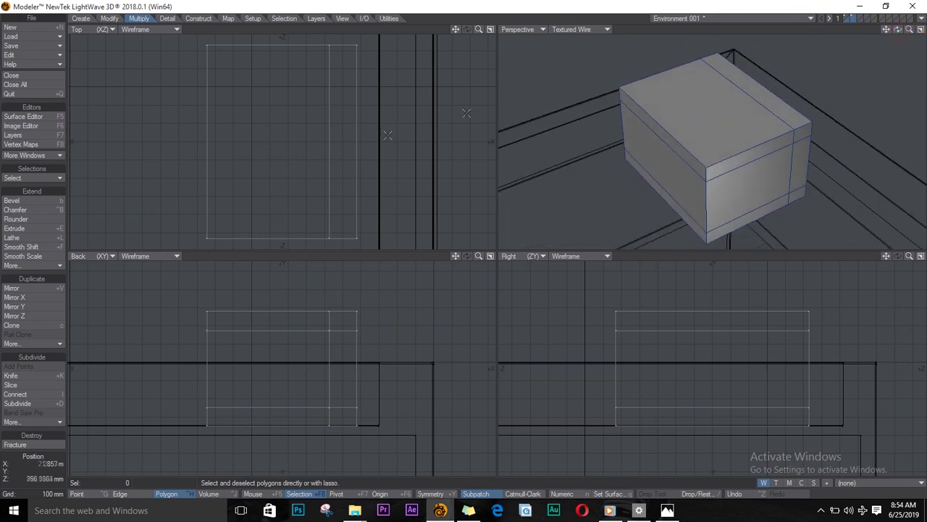
# - Knife a vertical cut near the rooftop box's +Z side, and delete the two large framed panels on its adjoining open sides
pyautogui.click(28, 377)
pyautogui.moveTo(196, 71); pyautogui.dragTo(400, 71)
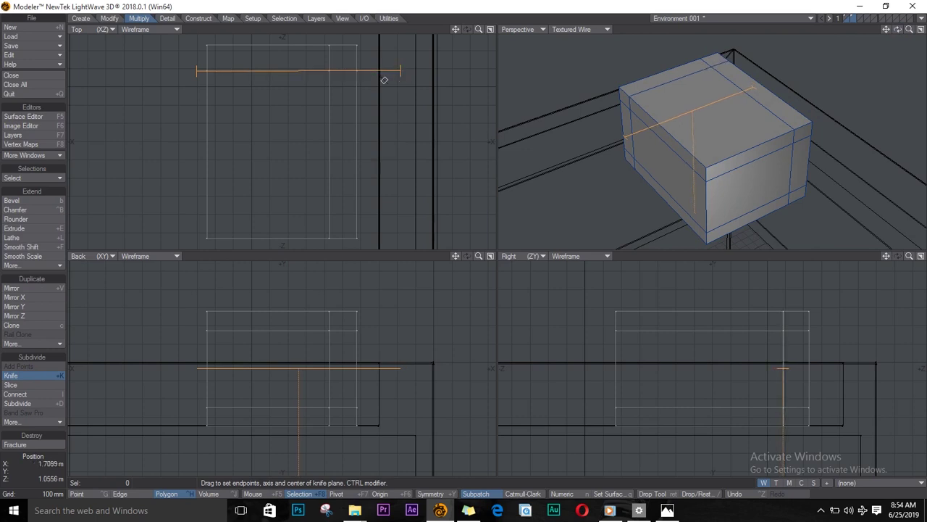
pyautogui.press('Return')
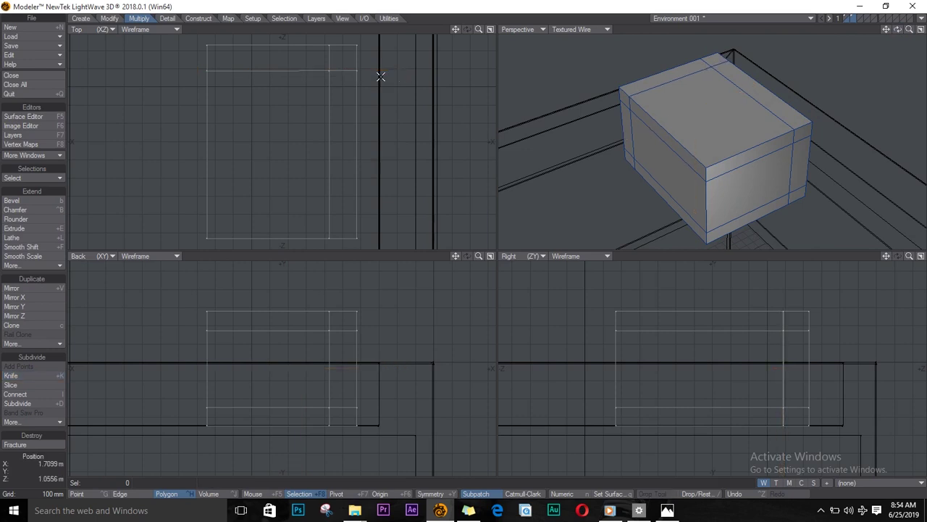
pyautogui.click(734, 197)
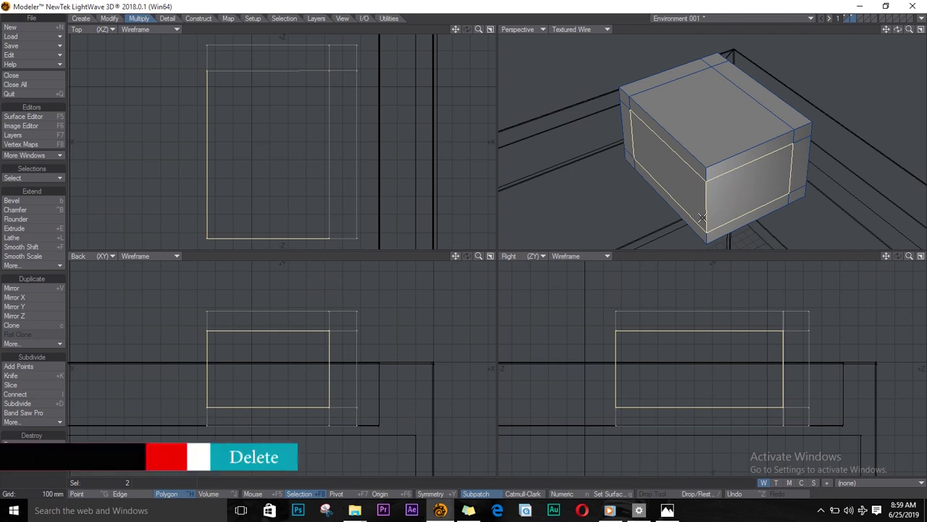
pyautogui.press('Delete')
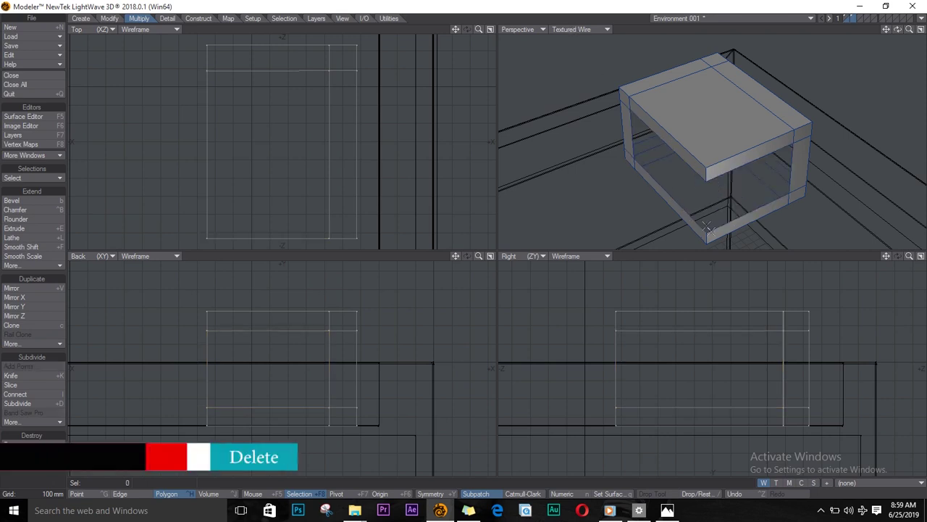
# - Make a polygon from the four cut-line corner points to form the inner wall along the new +Z side cut
pyautogui.moveTo(898, 32); pyautogui.dragTo(838, 130)
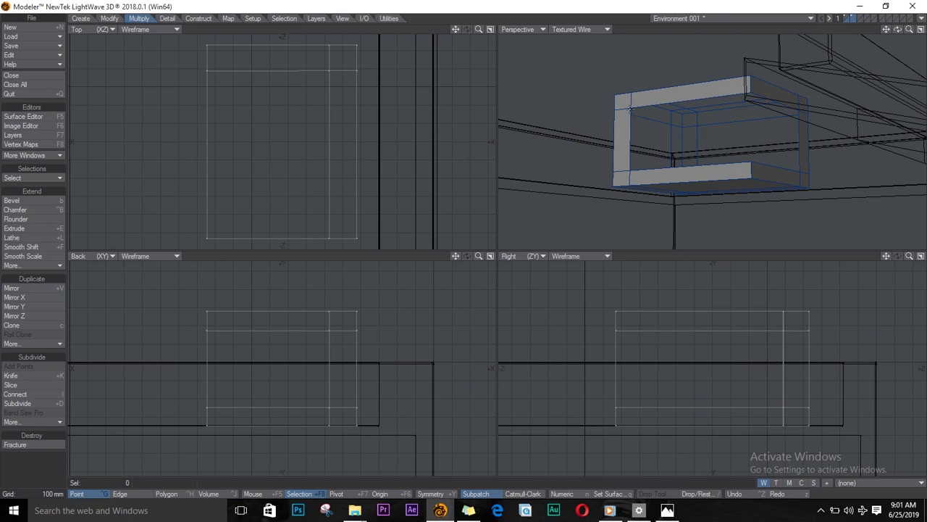
pyautogui.click(630, 109)
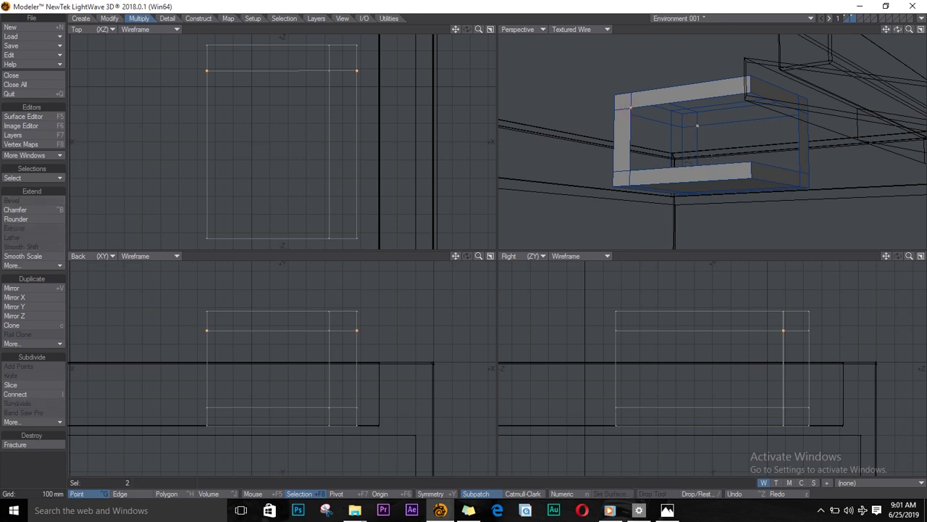
pyautogui.moveTo(897, 30); pyautogui.dragTo(897, 98)
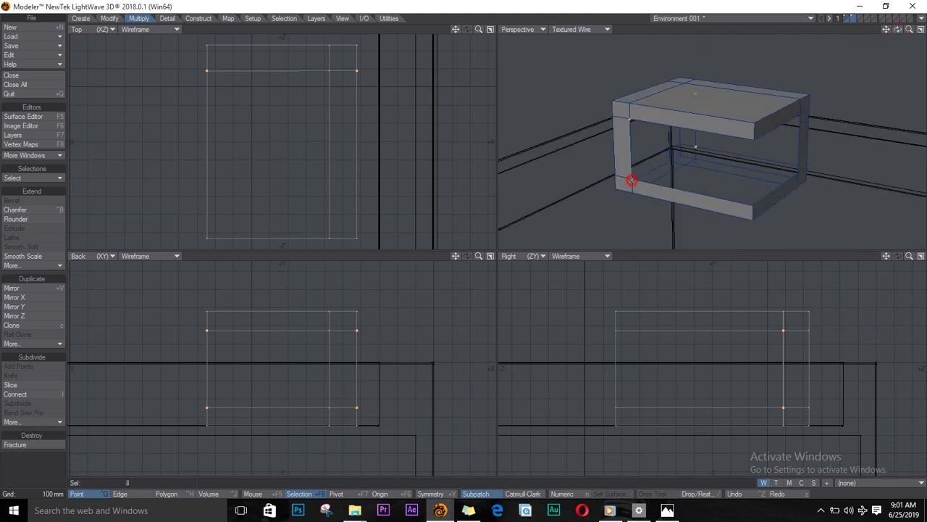
pyautogui.press('p')
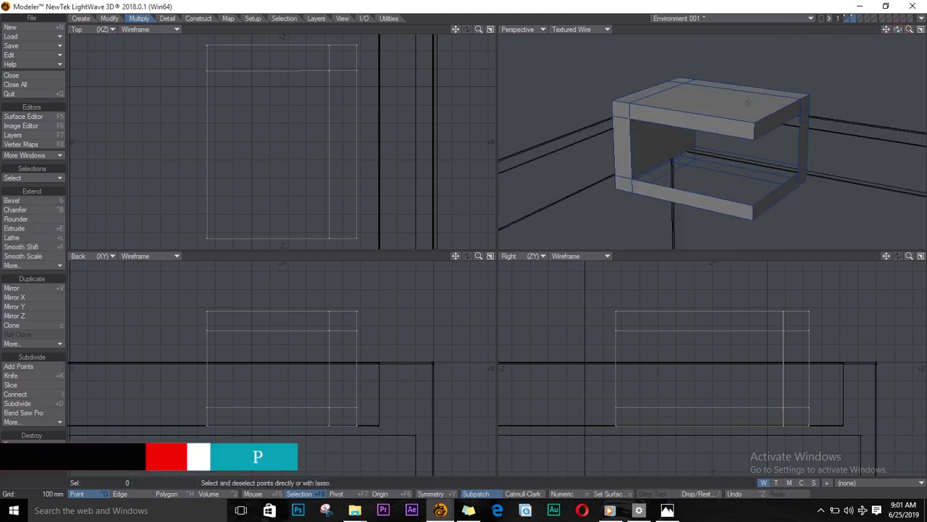
# - Knife the new inner wall polygon vertically in line with the box's existing lengthwise cut
pyautogui.hotkey('ctrl', 'h')
pyautogui.click(655, 144)
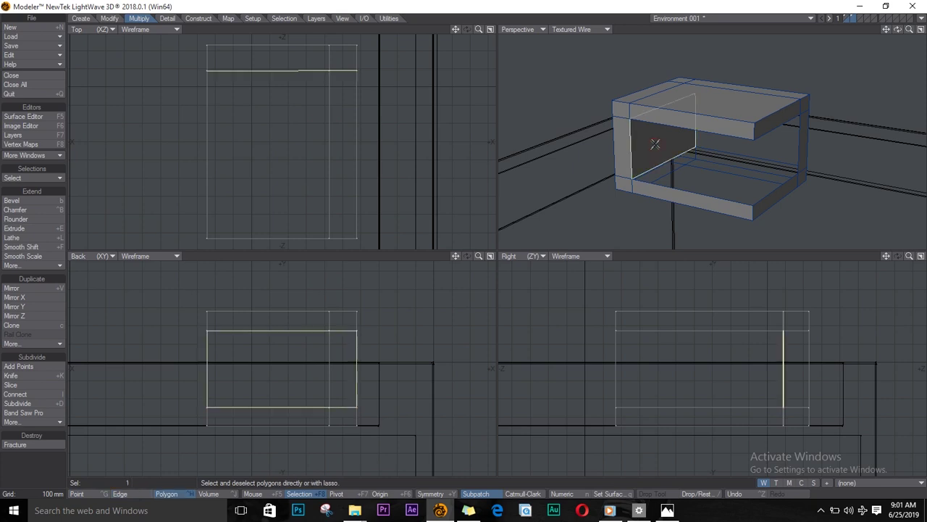
pyautogui.moveTo(898, 30); pyautogui.dragTo(924, 79)
pyautogui.click(31, 377)
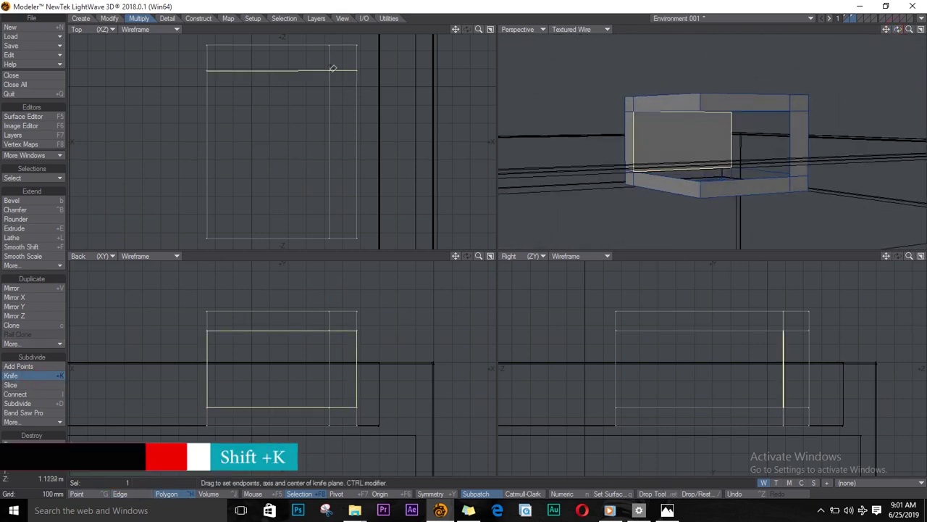
pyautogui.moveTo(329, 68); pyautogui.dragTo(330, 76)
pyautogui.press('space')
pyautogui.press('/')
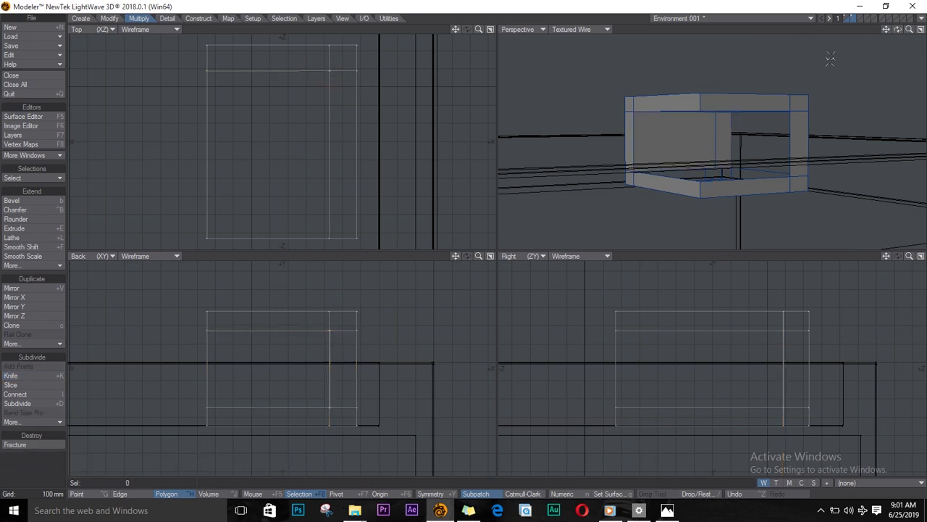
# - Make a four-point polygon for the second inner wall, running along the lengthwise cut to the box's open end
pyautogui.moveTo(898, 30); pyautogui.dragTo(806, 55)
pyautogui.press('space')
pyautogui.click(795, 114)
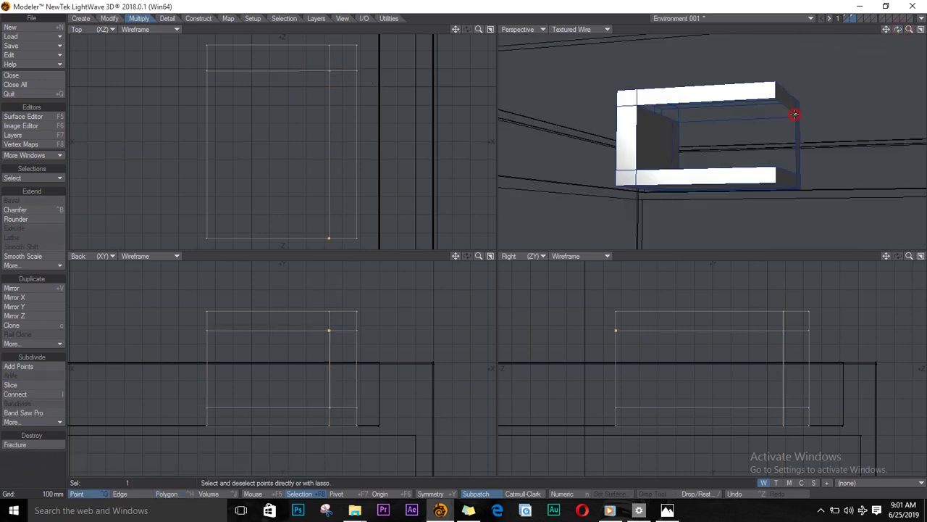
pyautogui.keyDown('shift'); pyautogui.click(674, 122); pyautogui.keyUp('shift')
pyautogui.moveTo(898, 30); pyautogui.dragTo(920, 4)
pyautogui.keyDown('shift'); pyautogui.click(683, 160); pyautogui.keyUp('shift')
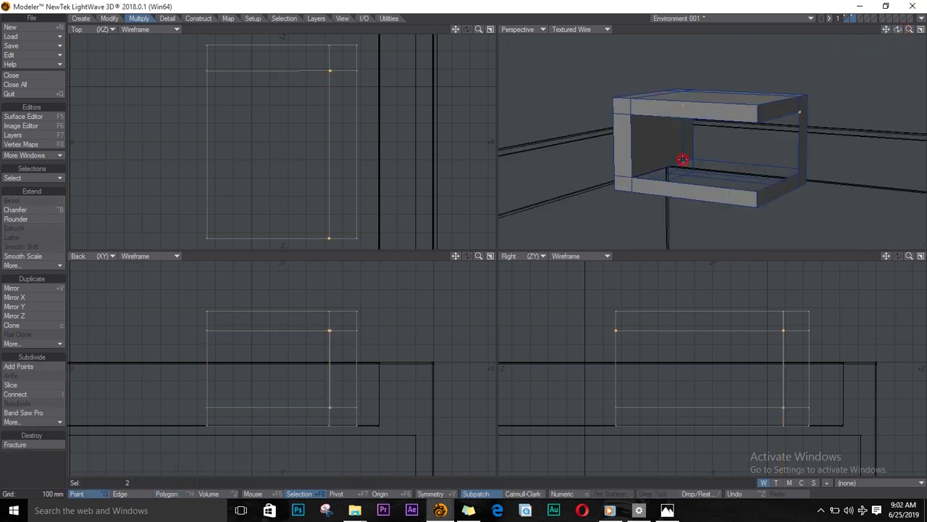
pyautogui.click(799, 174)
pyautogui.press('p')
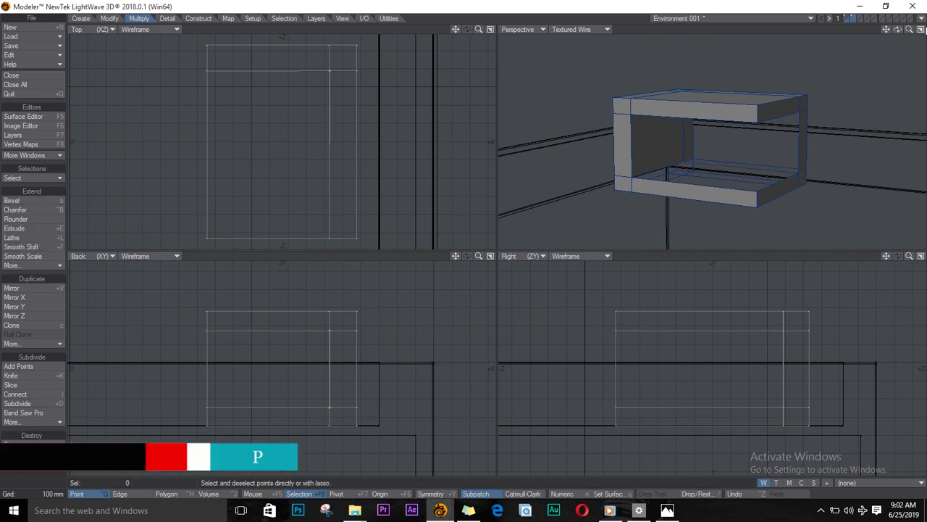
# - Flip the second inner wall polygon so that it faces the box's hollow interior
pyautogui.moveTo(898, 29); pyautogui.dragTo(828, 75)
pyautogui.press('space')
pyautogui.press('space')
pyautogui.press('f')
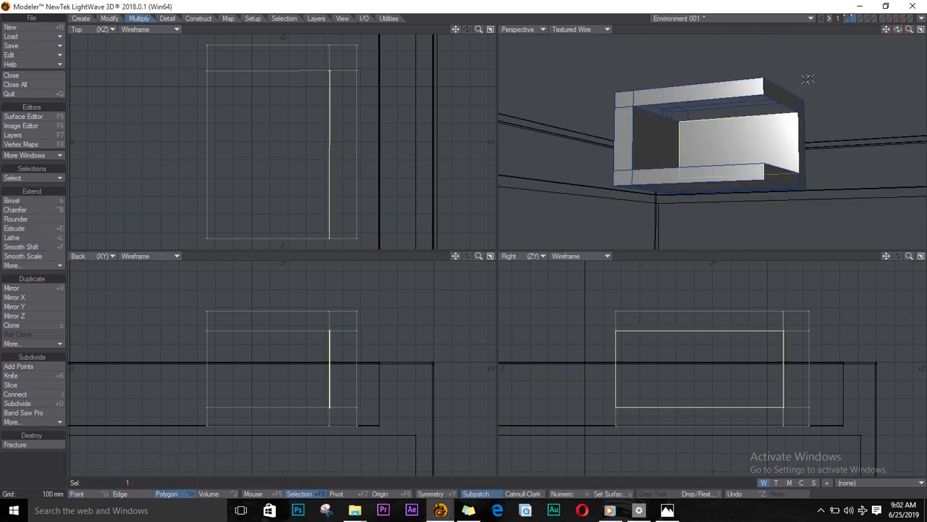
pyautogui.moveTo(899, 30); pyautogui.dragTo(887, 5)
pyautogui.press('/')
# - Make a polygon from the four lower inner corner points to close the floor of the box's recess
pyautogui.click(781, 193)
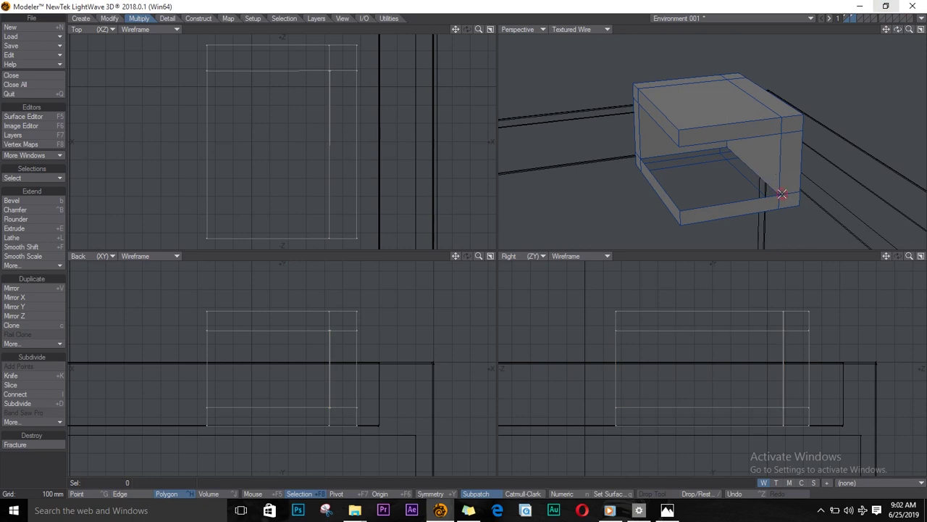
pyautogui.click(780, 196)
pyautogui.click(780, 195)
pyautogui.click(780, 196)
pyautogui.click(781, 196)
pyautogui.press('space')
pyautogui.press('space')
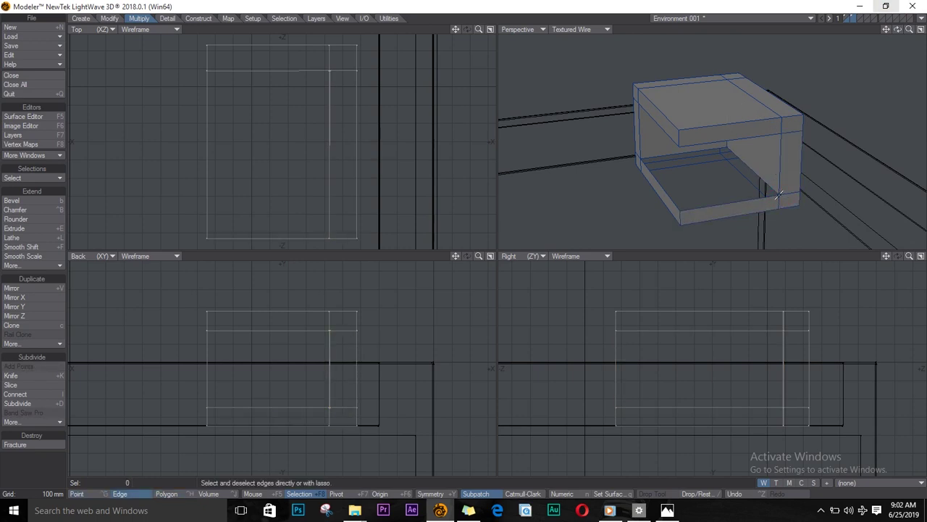
pyautogui.press('space')
pyautogui.click(779, 197)
pyautogui.press('space')
pyautogui.click(779, 196)
pyautogui.click(728, 149)
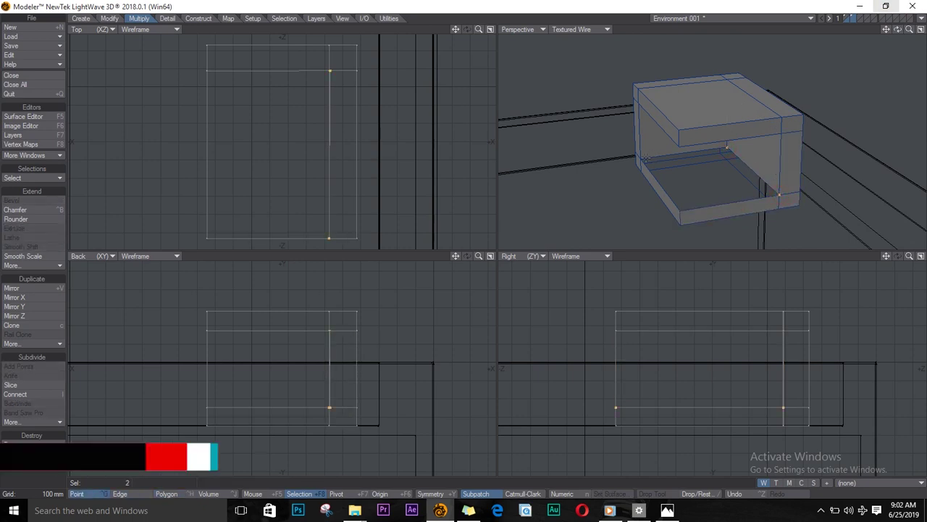
pyautogui.click(641, 159)
pyautogui.click(831, 92)
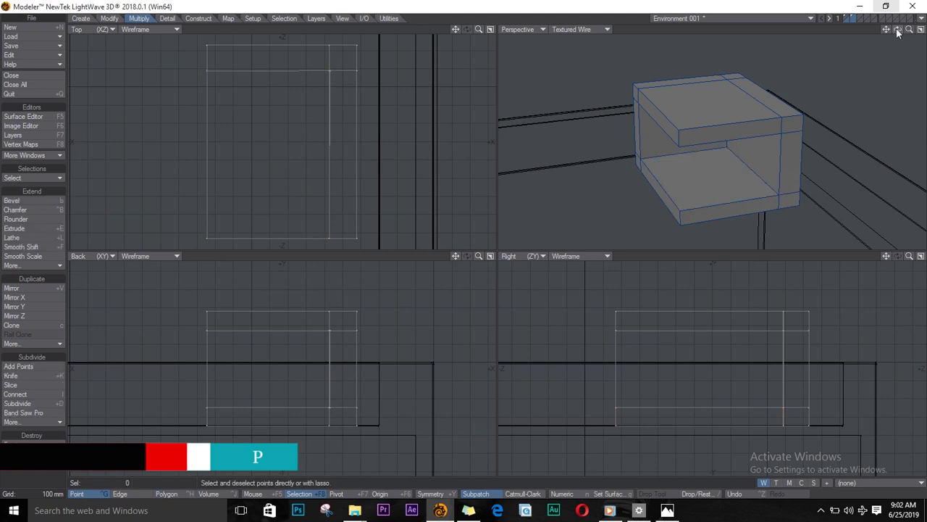
# - Make a polygon from the four upper inner corner points to close the ceiling of the box's recess
pyautogui.moveTo(897, 30); pyautogui.dragTo(680, 136)
pyautogui.click(635, 99)
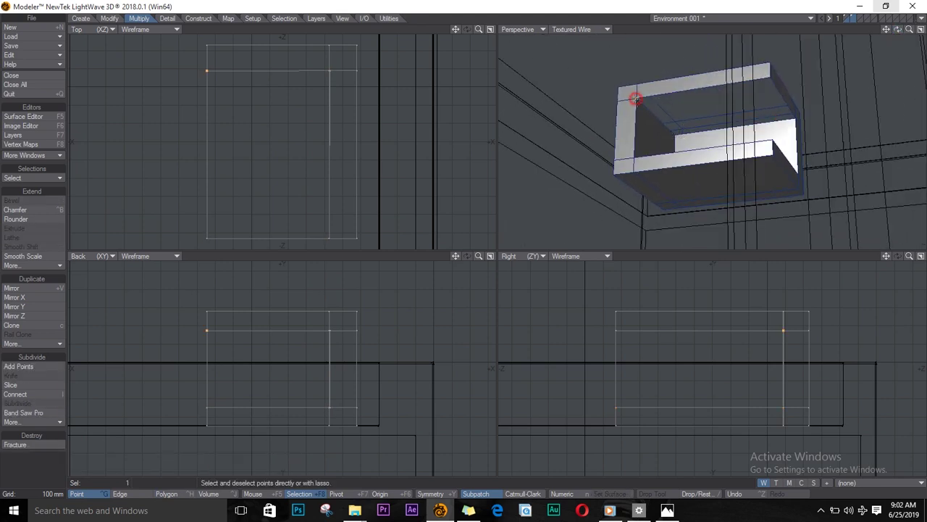
pyautogui.click(674, 137)
pyautogui.click(771, 79)
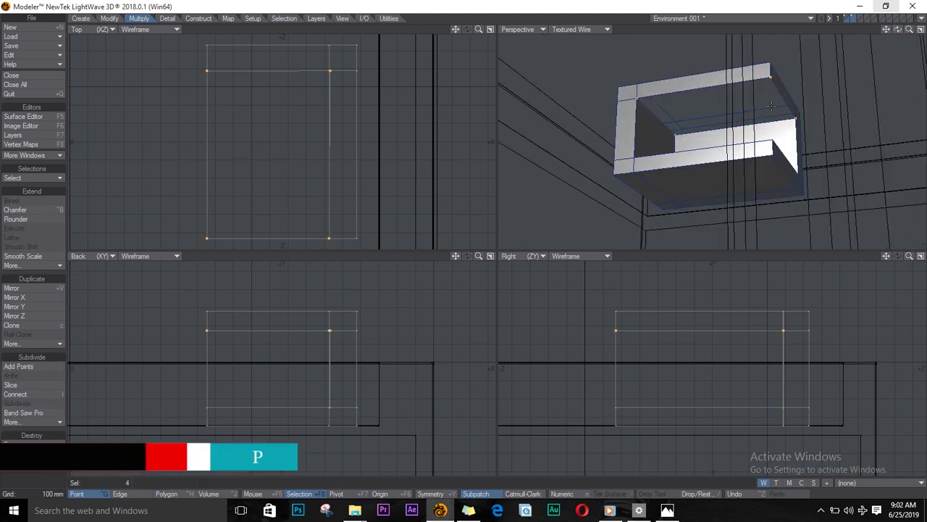
pyautogui.press('p')
pyautogui.click(835, 76)
# - Create a smaller box inside the recess, filling the space between its floor, ceiling and inner walls
pyautogui.moveTo(897, 31); pyautogui.dragTo(828, 34)
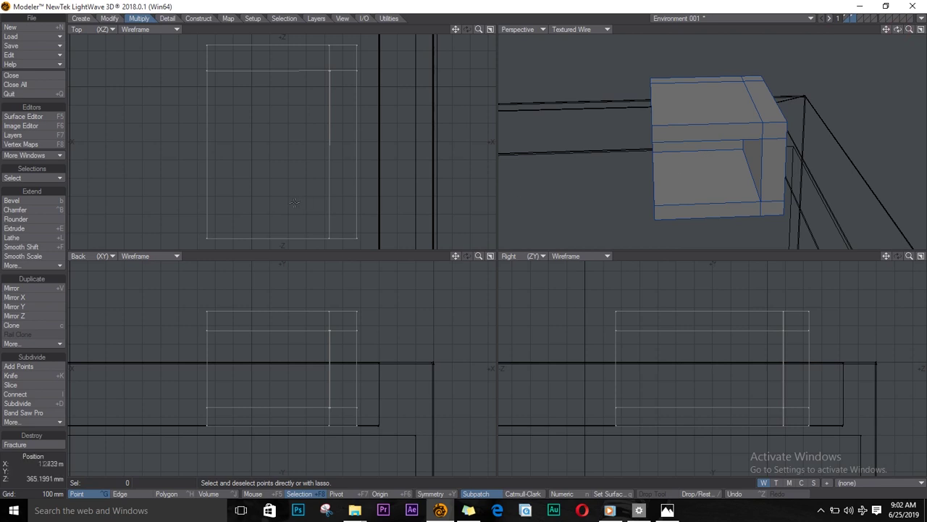
pyautogui.click(81, 18)
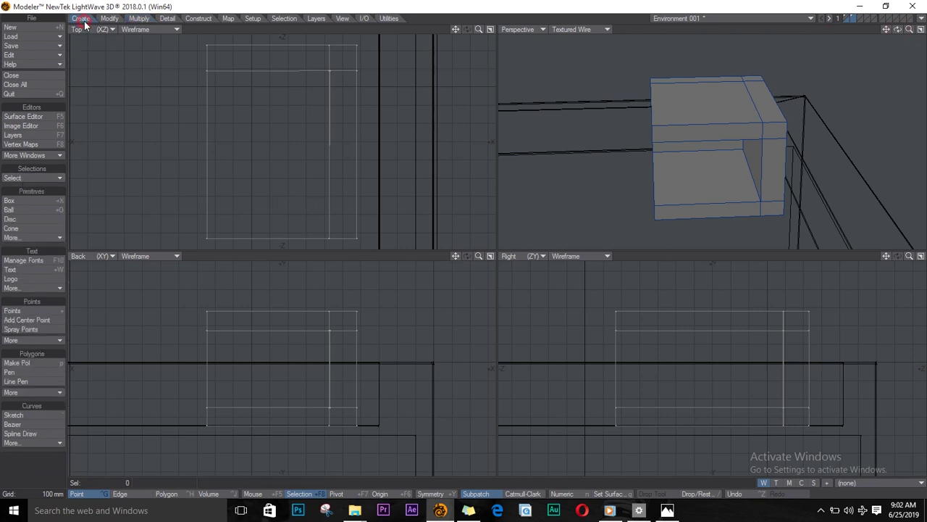
pyautogui.click(20, 210)
pyautogui.click(10, 201)
pyautogui.moveTo(211, 64); pyautogui.dragTo(339, 232)
pyautogui.moveTo(287, 367); pyautogui.dragTo(278, 412)
pyautogui.press('Return')
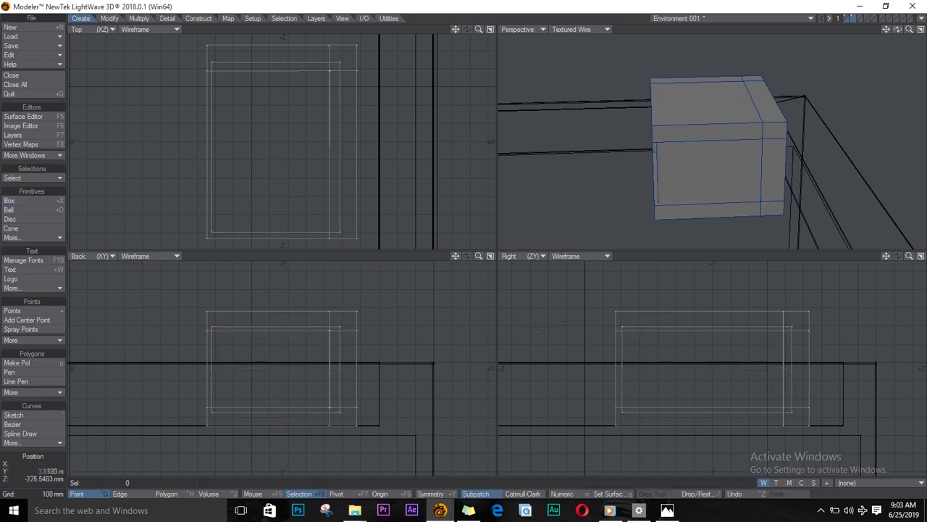
# - Assign the whole inner box a new surface named Black with the dark grey colour 42, 42, 42
pyautogui.moveTo(899, 29); pyautogui.dragTo(911, 26)
pyautogui.press('s')
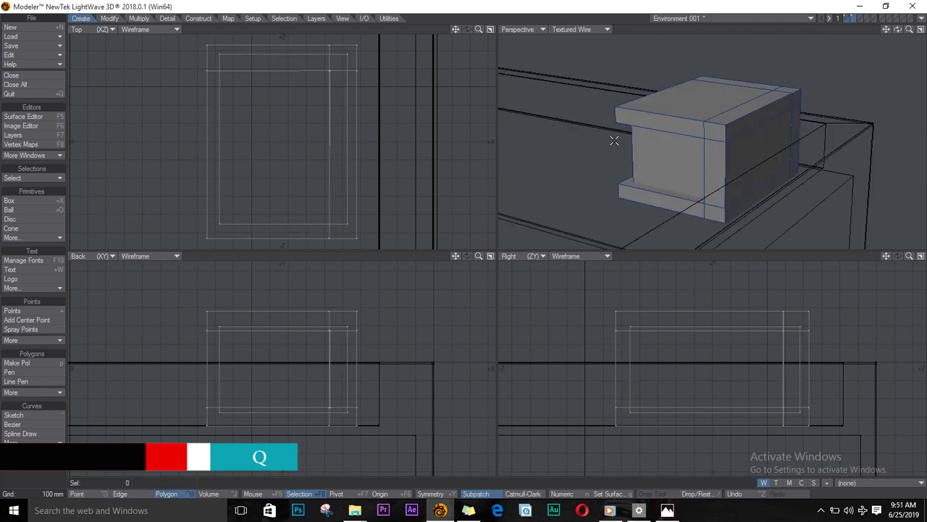
pyautogui.click(655, 142)
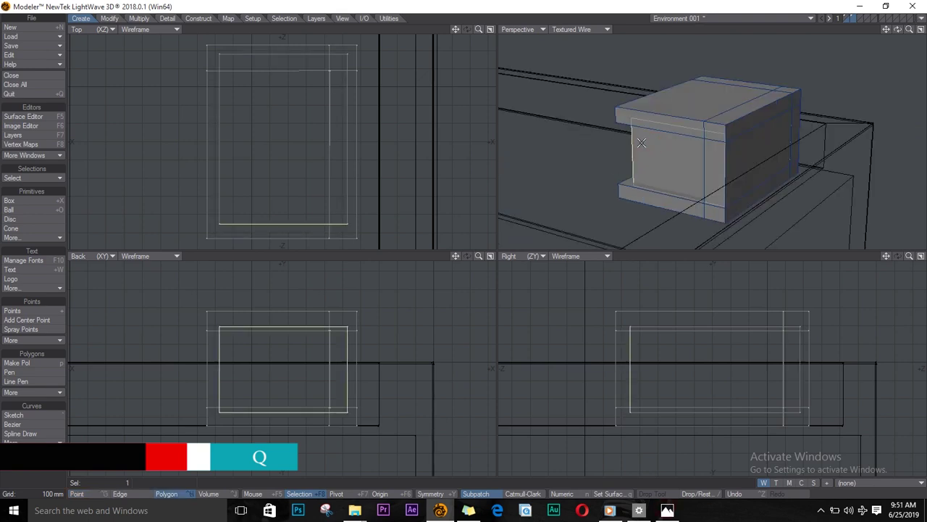
pyautogui.press(']')
pyautogui.write('q')
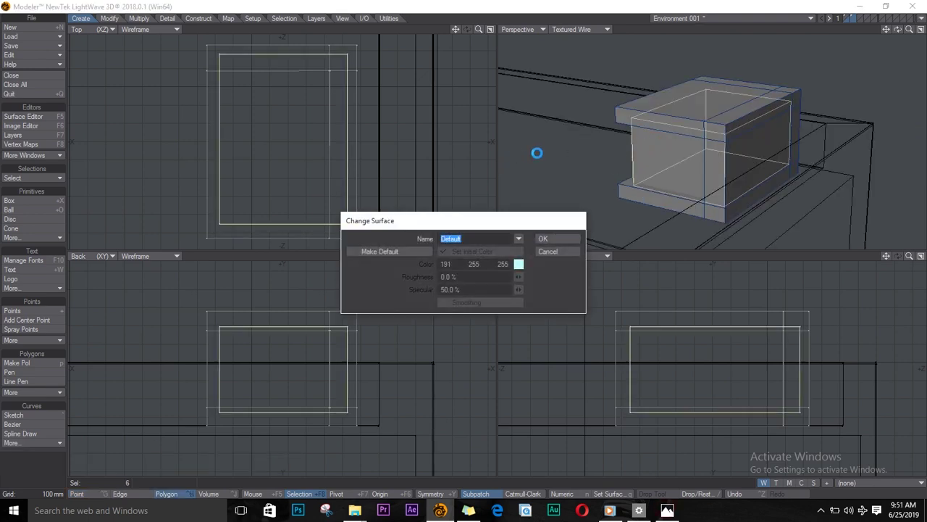
pyautogui.write('Black')
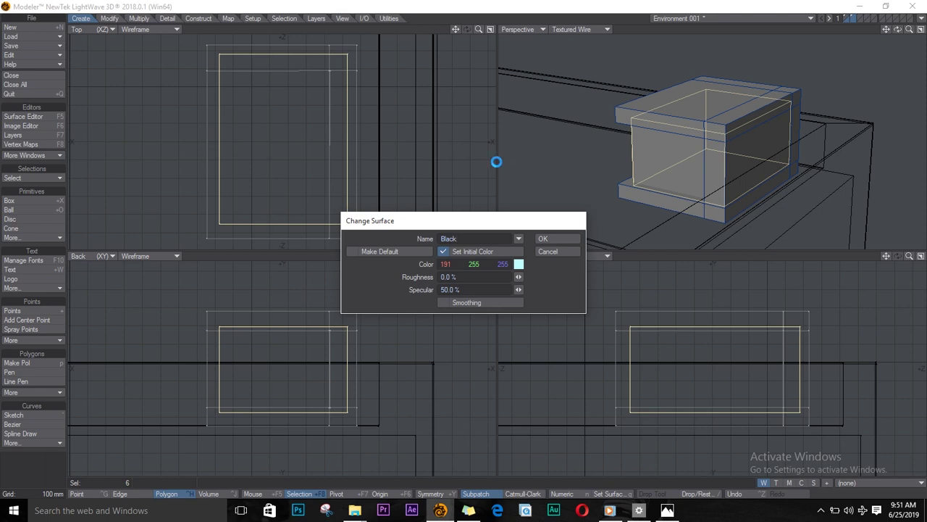
pyautogui.click(519, 264)
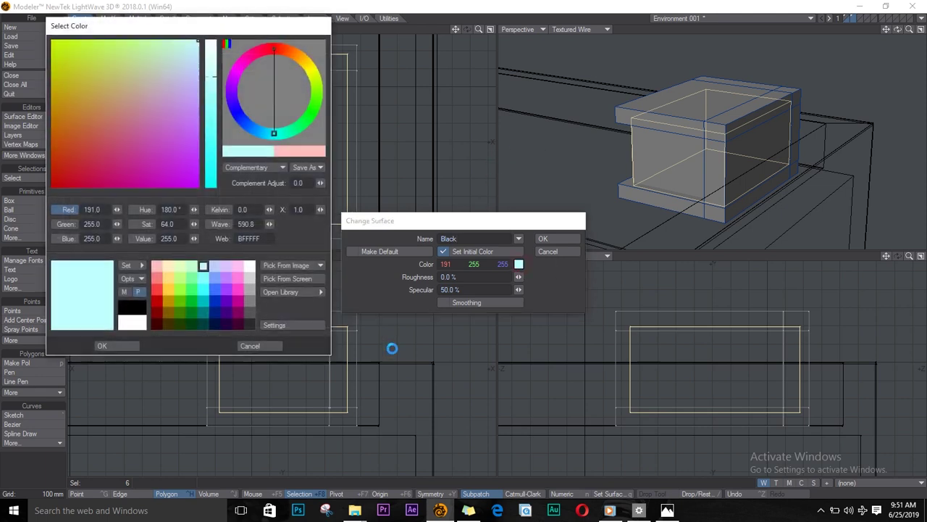
pyautogui.click(247, 324)
pyautogui.click(130, 347)
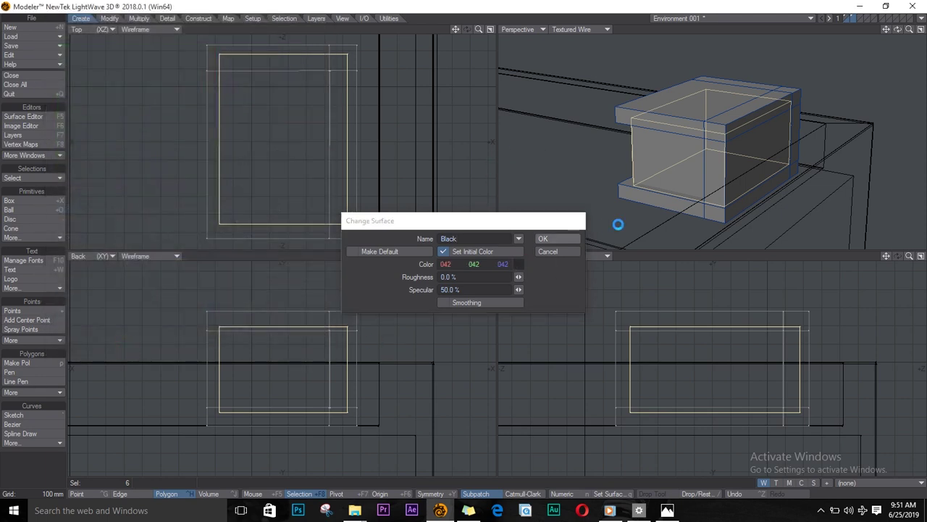
pyautogui.click(545, 238)
pyautogui.press('/')
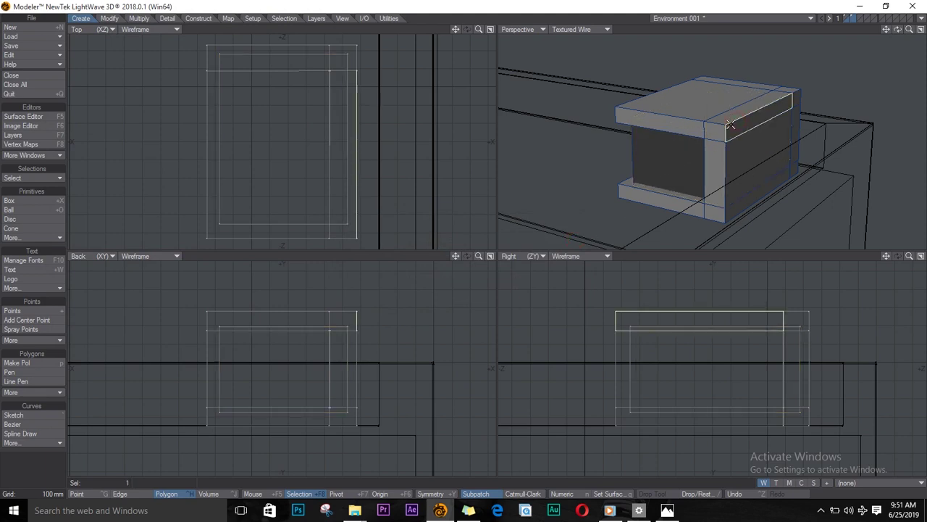
# - Assign the existing White surface to all polygons of the outer shell around the dark box
pyautogui.press('q')
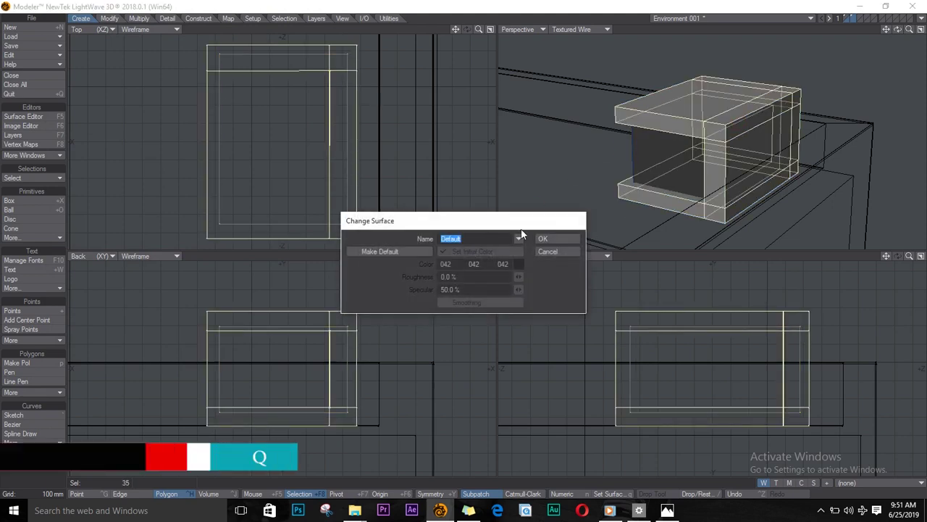
pyautogui.click(519, 239)
pyautogui.click(515, 275)
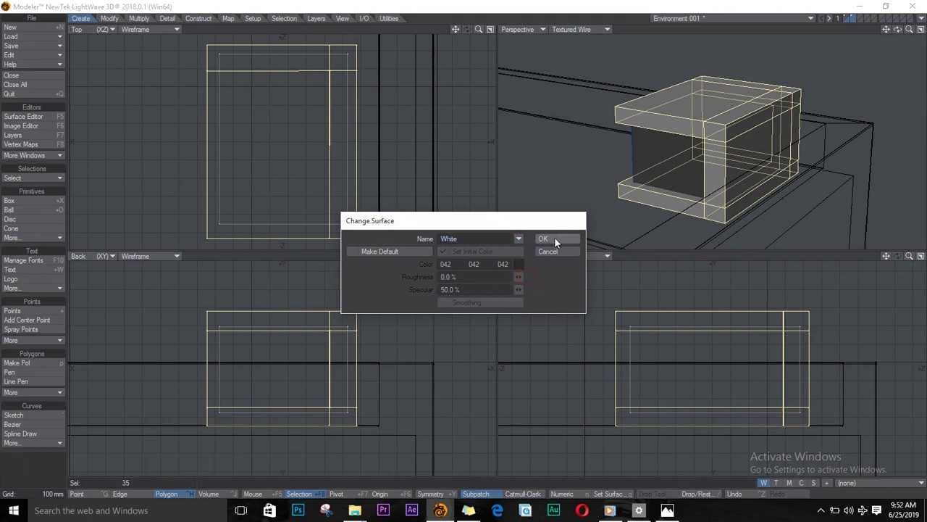
pyautogui.click(555, 238)
pyautogui.press('/')
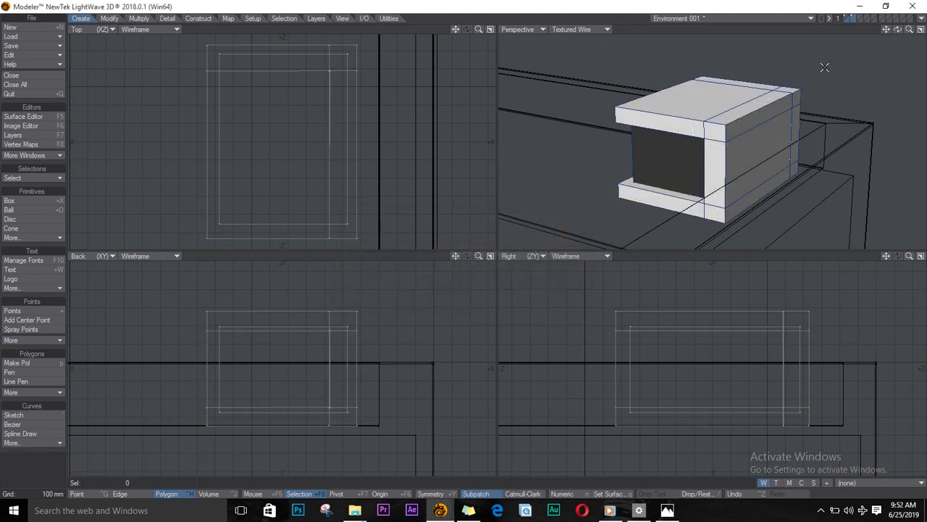
# - Select the outer edges and the recess opening edges of the white shell all the way around the rooftop box
pyautogui.hotkey('ctrl', 'g')
pyautogui.moveTo(679, 126)
pyautogui.mouseDown()
pyautogui.moveTo(677, 118)
pyautogui.moveTo(734, 123)
pyautogui.mouseUp()
pyautogui.click(754, 81)
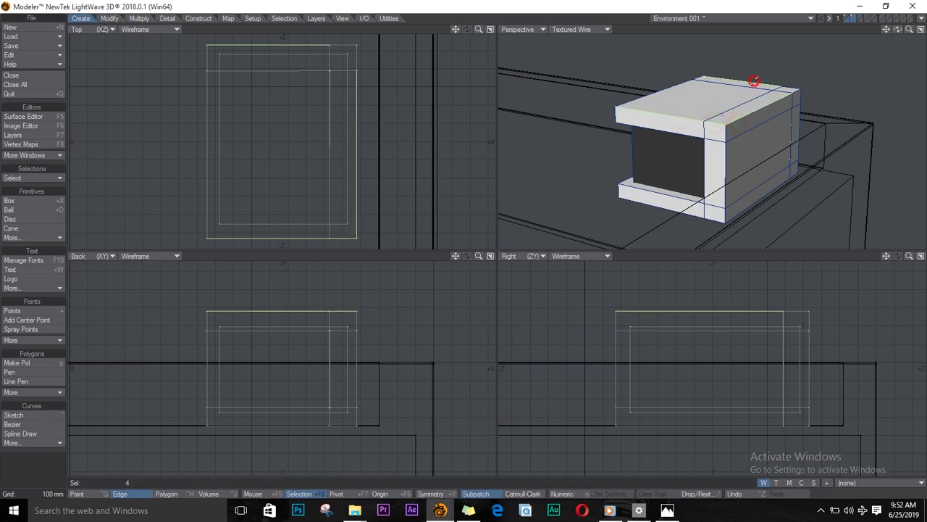
pyautogui.keyDown('shift'); pyautogui.click(671, 89); pyautogui.keyUp('shift')
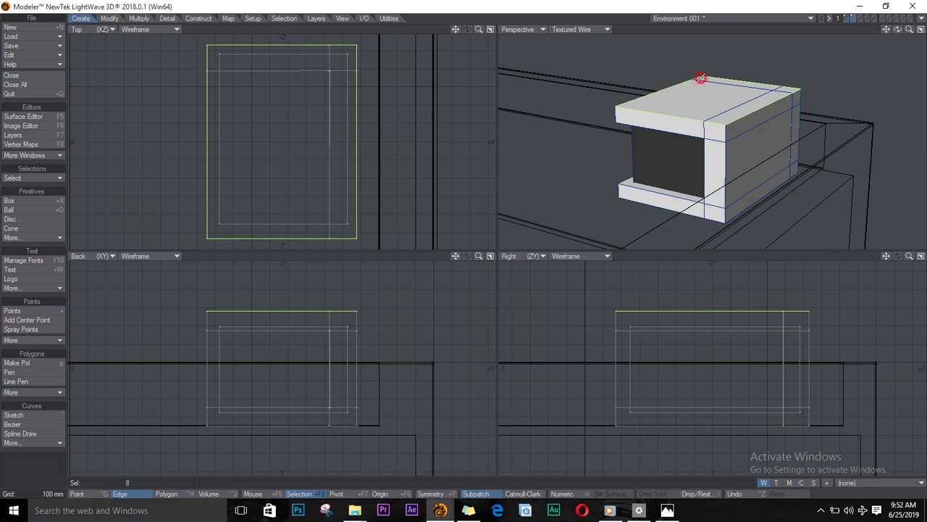
pyautogui.keyDown('shift'); pyautogui.click(725, 151); pyautogui.keyUp('shift')
pyautogui.moveTo(796, 175)
pyautogui.mouseDown()
pyautogui.moveTo(710, 210)
pyautogui.moveTo(614, 193)
pyautogui.moveTo(706, 155)
pyautogui.mouseUp()
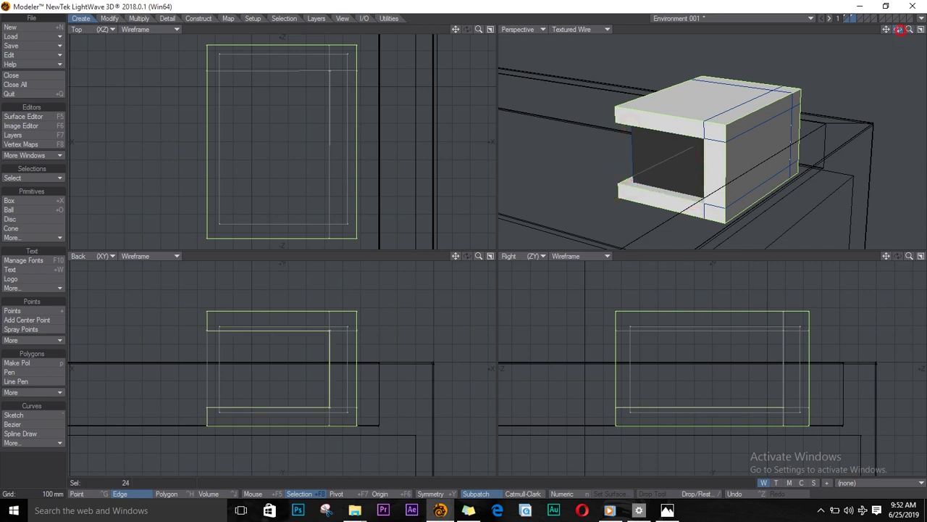
pyautogui.moveTo(899, 30); pyautogui.dragTo(819, 28)
pyautogui.keyDown('shift'); pyautogui.moveTo(635, 140); pyautogui.dragTo(638, 119); pyautogui.keyUp('shift')
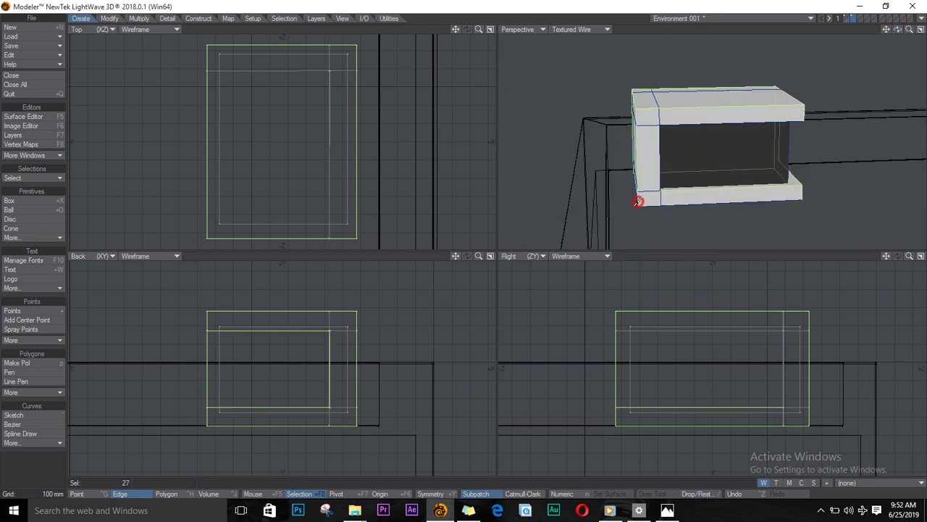
pyautogui.keyDown('shift'); pyautogui.moveTo(722, 108); pyautogui.dragTo(726, 122); pyautogui.keyUp('shift')
pyautogui.moveTo(899, 29); pyautogui.dragTo(511, 146)
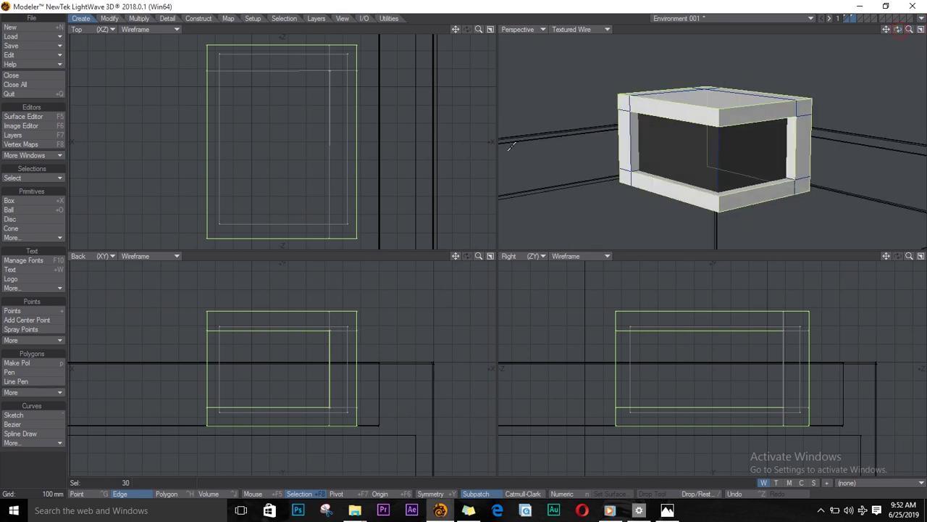
pyautogui.keyDown('shift'); pyautogui.click(722, 152); pyautogui.keyUp('shift')
pyautogui.moveTo(899, 30)
pyautogui.mouseDown()
pyautogui.moveTo(923, 5)
pyautogui.moveTo(113, 3)
pyautogui.mouseUp()
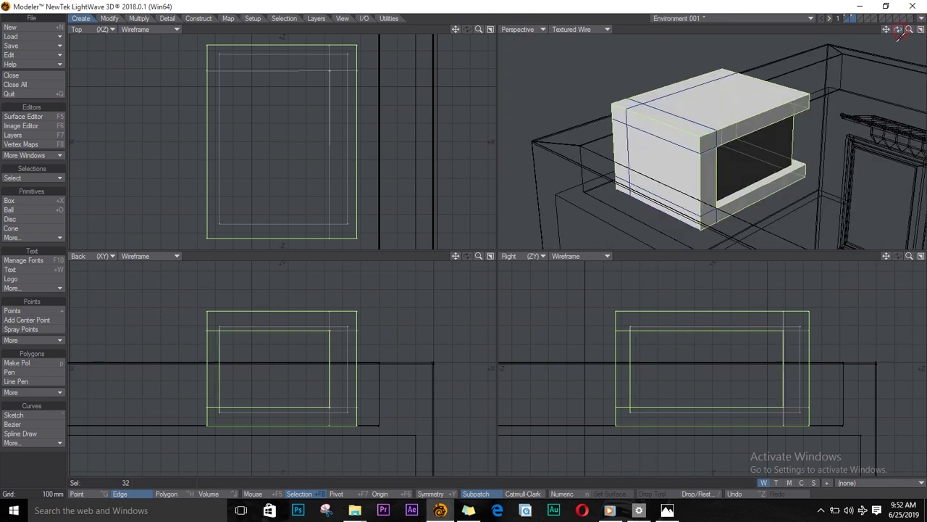
# - Apply a very slight Edge Bevel to the selected shell edges and save the object
pyautogui.press('s')
pyautogui.click(139, 18)
pyautogui.click(38, 267)
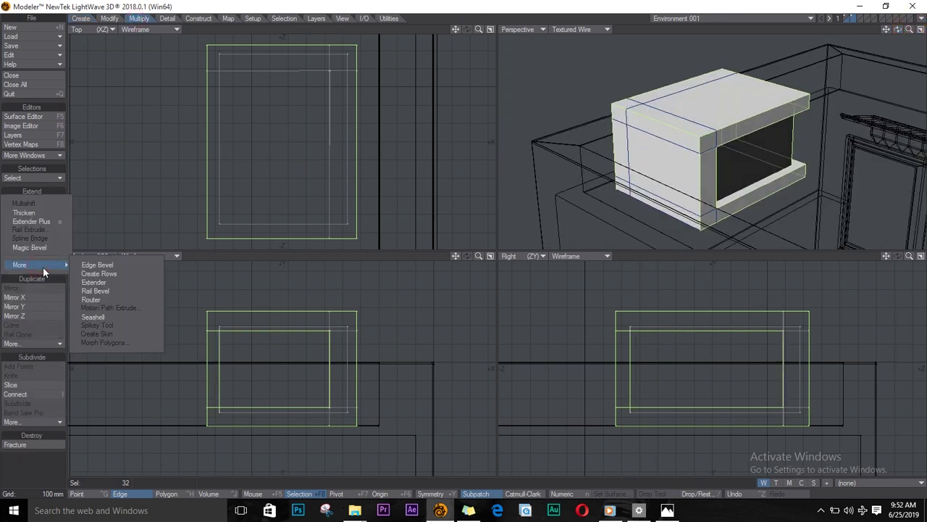
pyautogui.click(115, 270)
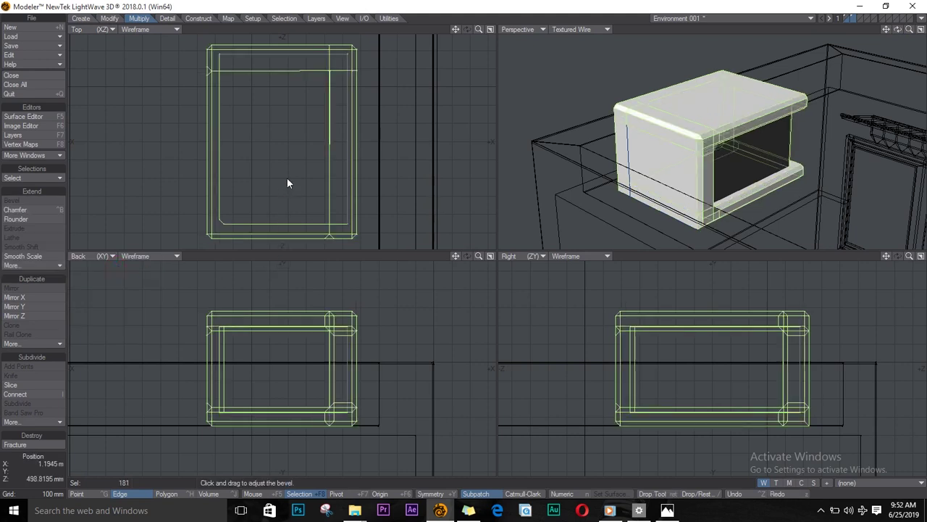
pyautogui.moveTo(287, 178); pyautogui.dragTo(283, 179)
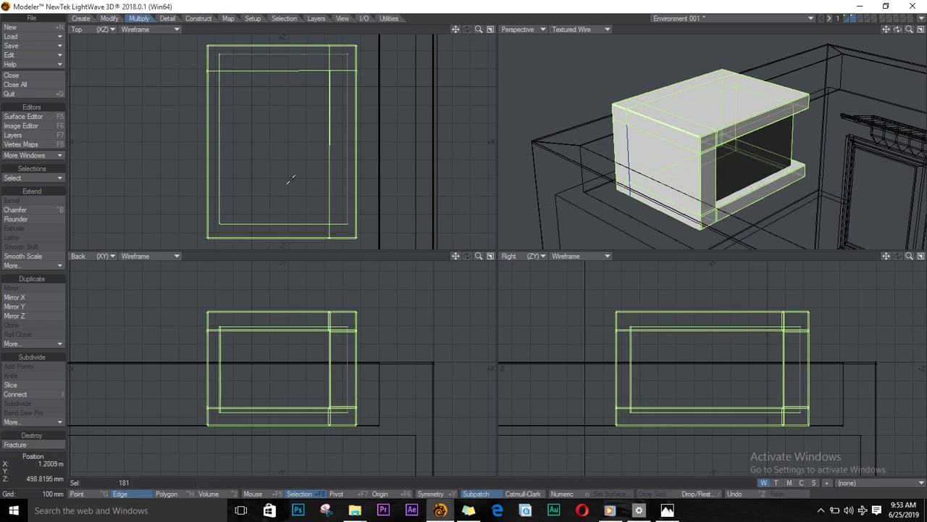
pyautogui.press('/')
pyautogui.hotkey('ctrl', 's')
# - Lengthen the rooftop box slightly along the Z axis by moving the points of its front end outward
pyautogui.moveTo(898, 29); pyautogui.dragTo(924, 3)
pyautogui.moveTo(919, 3); pyautogui.dragTo(728, 122)
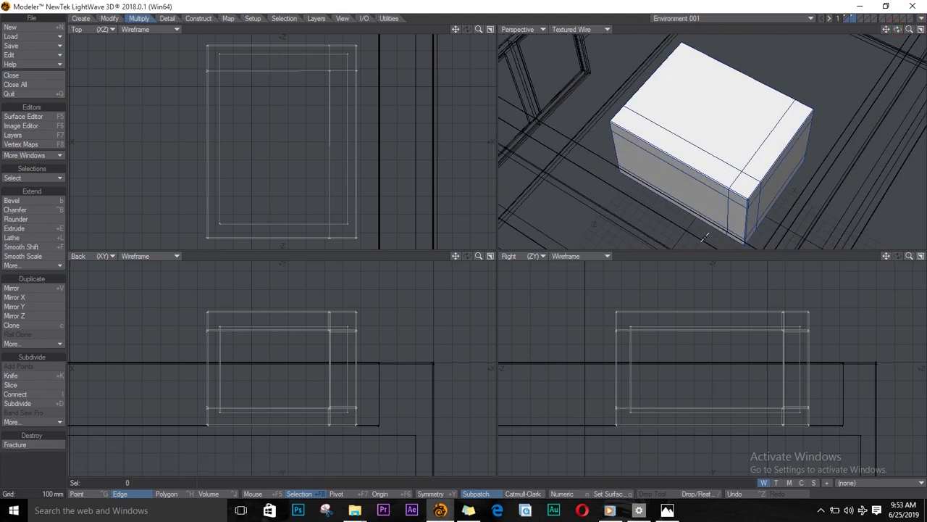
pyautogui.scroll(-5, 325, 188)
pyautogui.moveTo(381, 184); pyautogui.dragTo(300, 183)
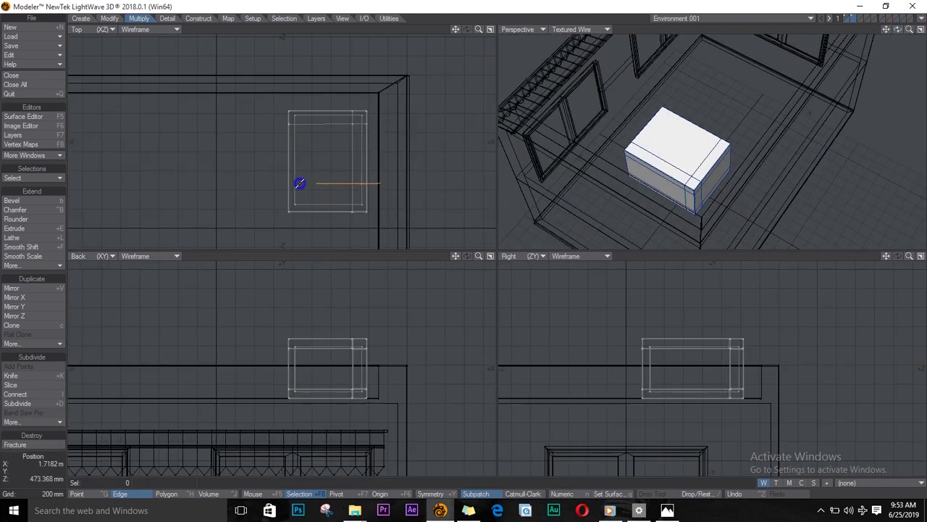
pyautogui.moveTo(300, 184); pyautogui.dragTo(390, 194, button='right')
pyautogui.press('t')
pyautogui.moveTo(327, 192); pyautogui.dragTo(326, 203)
pyautogui.press('space')
pyautogui.press('/')
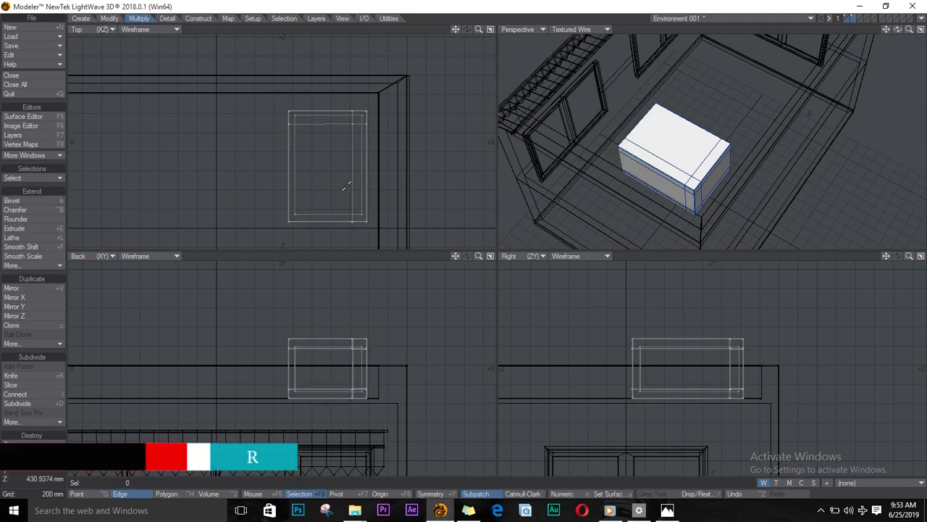
# - Rotate the whole rooftop box about the vertical axis in two 90-degree turns
pyautogui.press('r')
pyautogui.press('r')
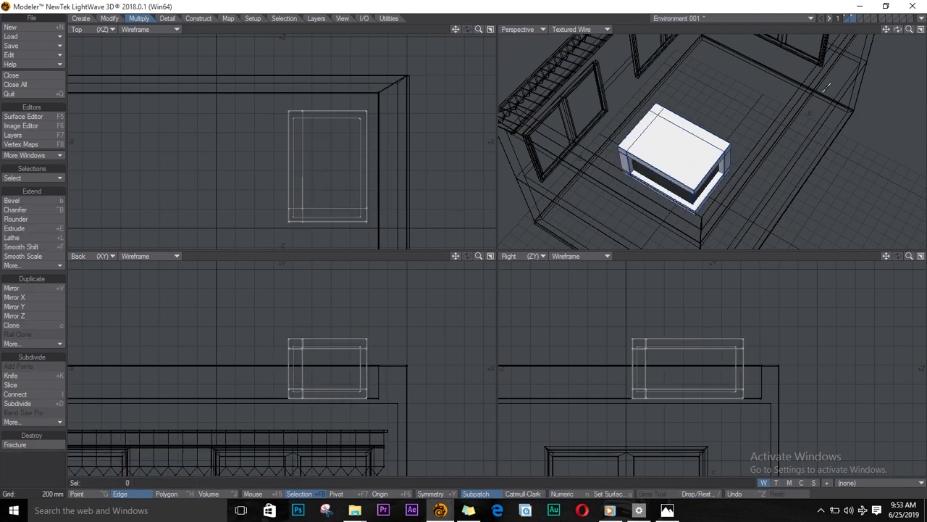
pyautogui.moveTo(899, 29); pyautogui.dragTo(689, 99)
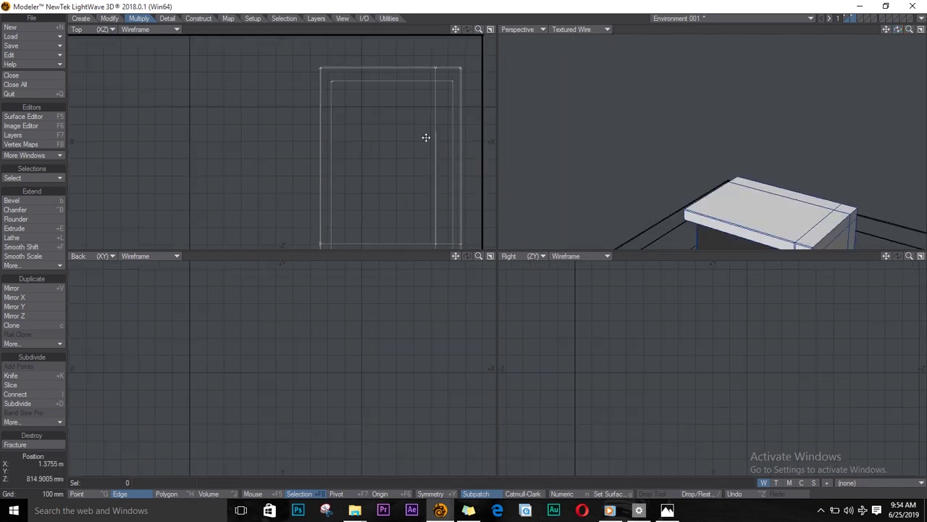
# - Create a thin, narrow bar-shaped box along the X axis above the rooftop box, near one end of it
pyautogui.keyDown('alt'); pyautogui.moveTo(423, 136); pyautogui.dragTo(372, 96); pyautogui.keyUp('alt')
pyautogui.click(82, 19)
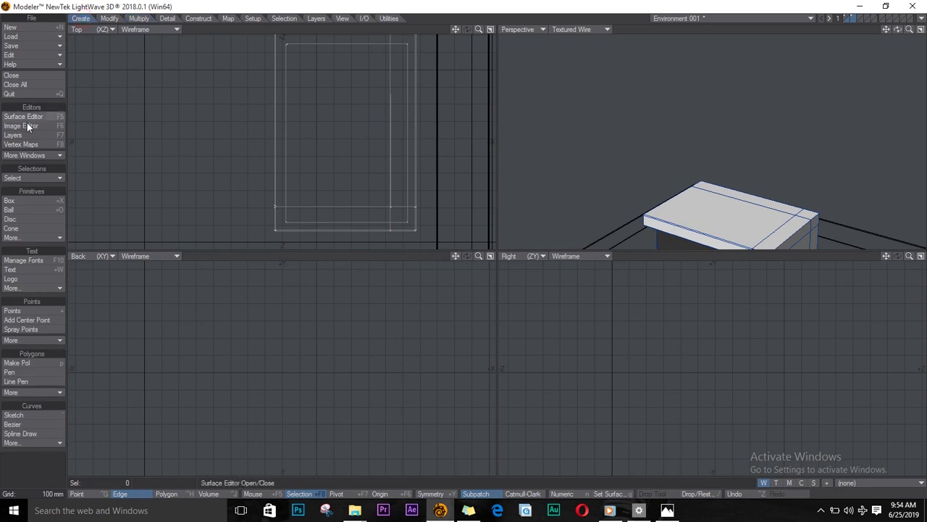
pyautogui.click(14, 200)
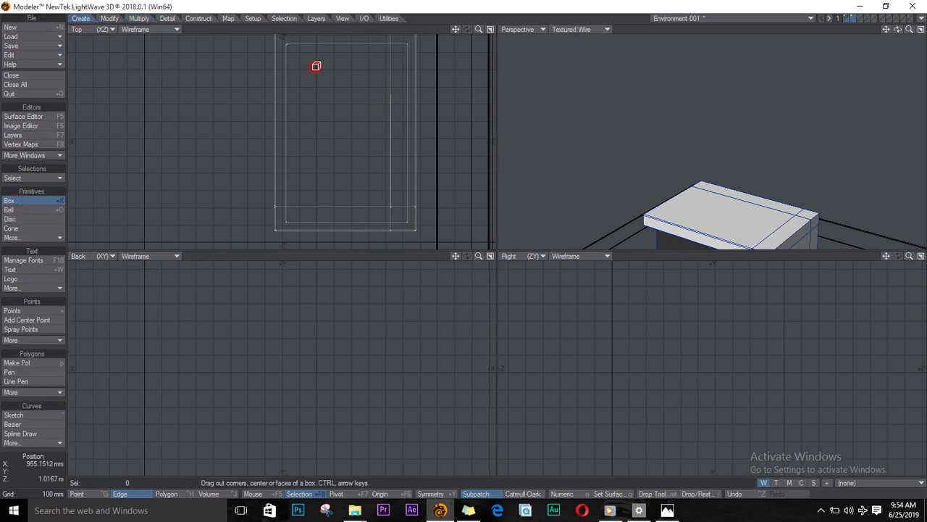
pyautogui.moveTo(309, 69); pyautogui.dragTo(395, 72)
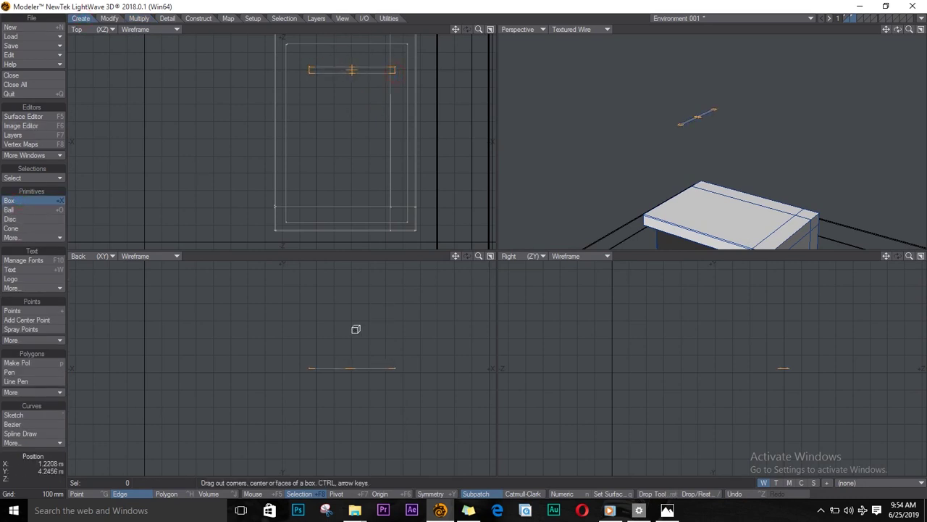
pyautogui.moveTo(359, 359); pyautogui.dragTo(352, 361)
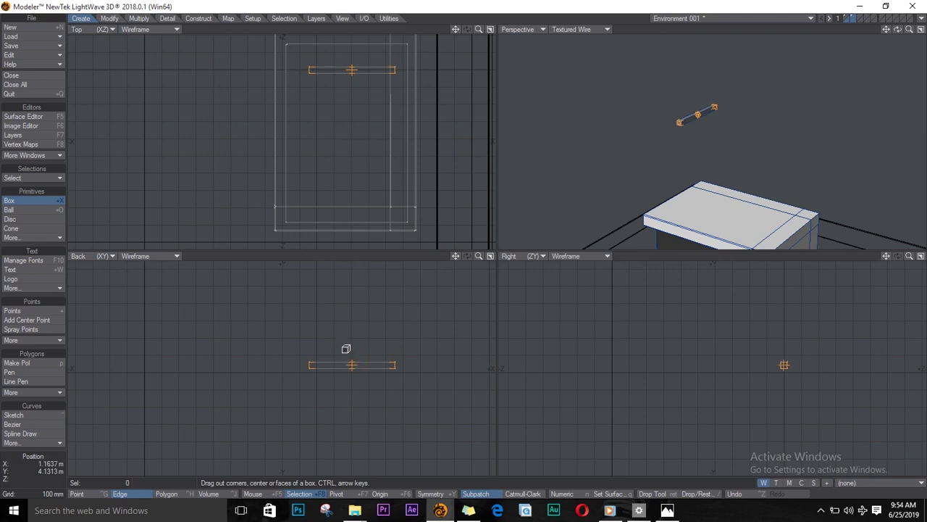
pyautogui.press('space')
# - Apply a very slight Edge Bevel to all edges of the thin bar
pyautogui.moveTo(290, 345)
pyautogui.mouseDown(button='right')
pyautogui.moveTo(324, 345)
pyautogui.moveTo(240, 376)
pyautogui.mouseUp(button='right')
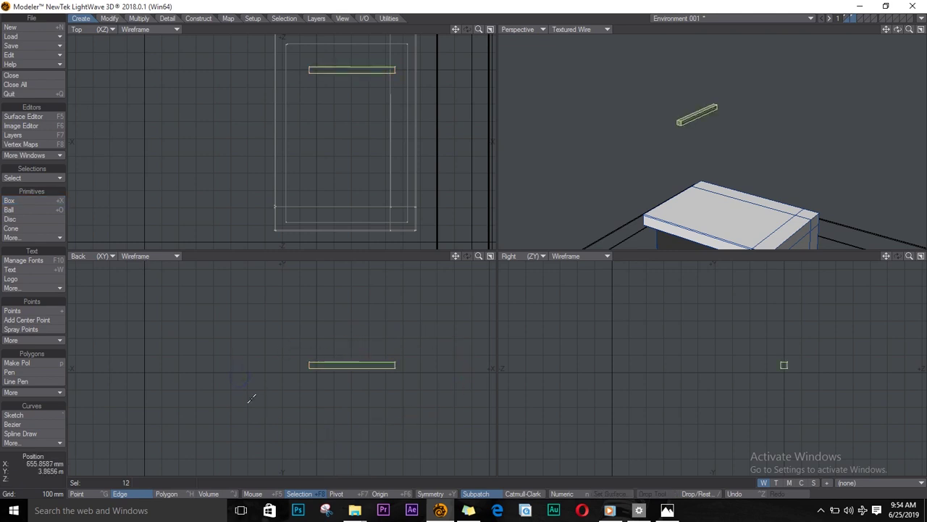
pyautogui.click(138, 18)
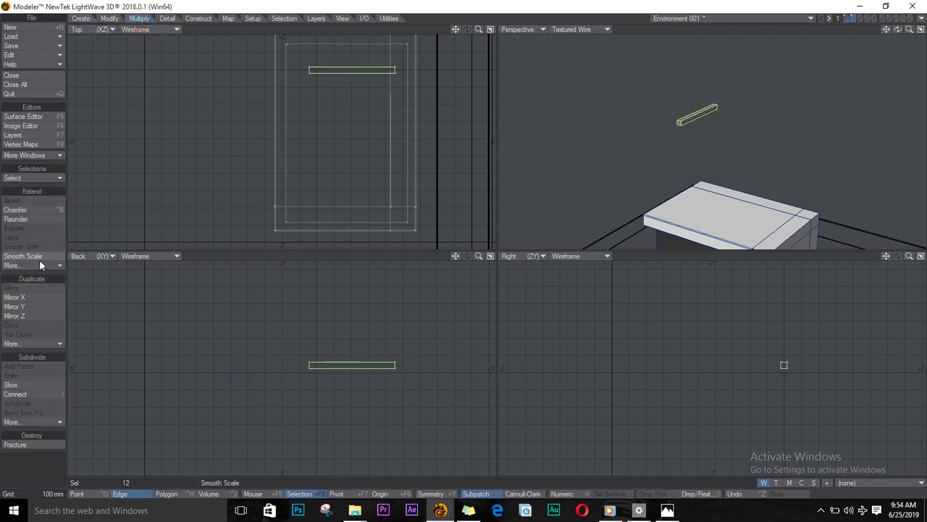
pyautogui.click(50, 266)
pyautogui.moveTo(59, 267)
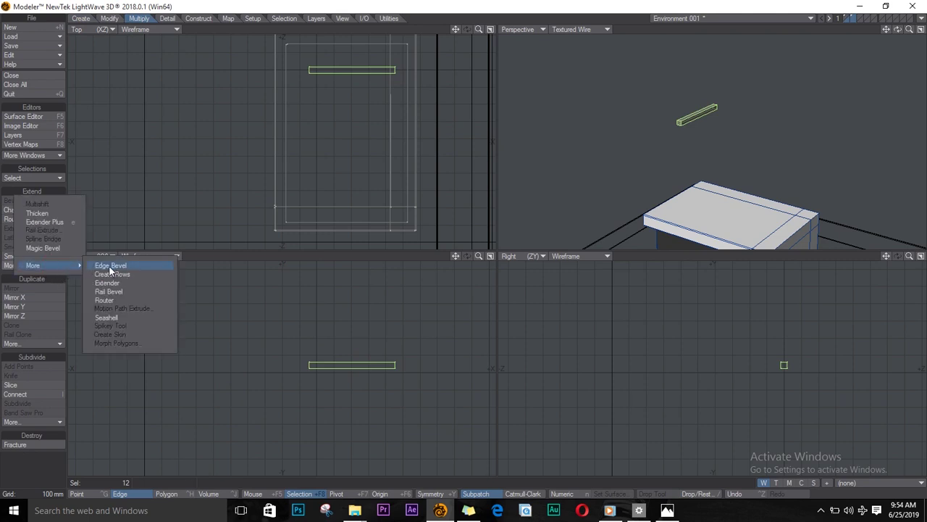
pyautogui.click(125, 266)
pyautogui.keyDown('ctrl'); pyautogui.keyDown('alt'); pyautogui.moveTo(396, 370); pyautogui.dragTo(505, 380); pyautogui.keyUp('alt'); pyautogui.keyUp('ctrl')
pyautogui.moveTo(313, 366); pyautogui.dragTo(302, 367)
pyautogui.press('Return')
pyautogui.press('/')
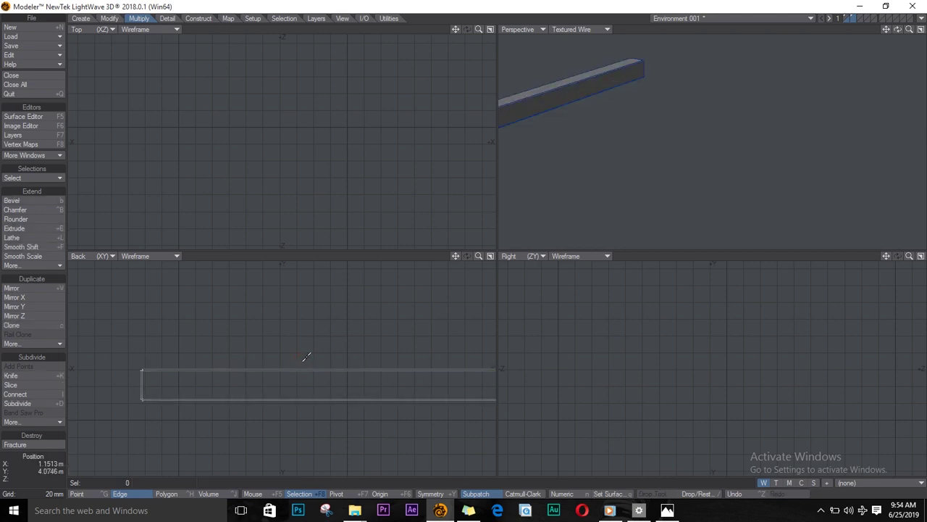
# - Assign the existing Black surface to all polygons of the thin bar
pyautogui.keyDown('ctrl'); pyautogui.keyDown('alt'); pyautogui.moveTo(314, 405); pyautogui.dragTo(219, 401); pyautogui.keyUp('alt'); pyautogui.keyUp('ctrl')
pyautogui.keyDown('alt'); pyautogui.moveTo(271, 389); pyautogui.dragTo(197, 329); pyautogui.keyUp('alt')
pyautogui.press('space')
pyautogui.moveTo(187, 308)
pyautogui.mouseDown(button='right')
pyautogui.moveTo(336, 338)
pyautogui.moveTo(92, 341)
pyautogui.mouseUp(button='right')
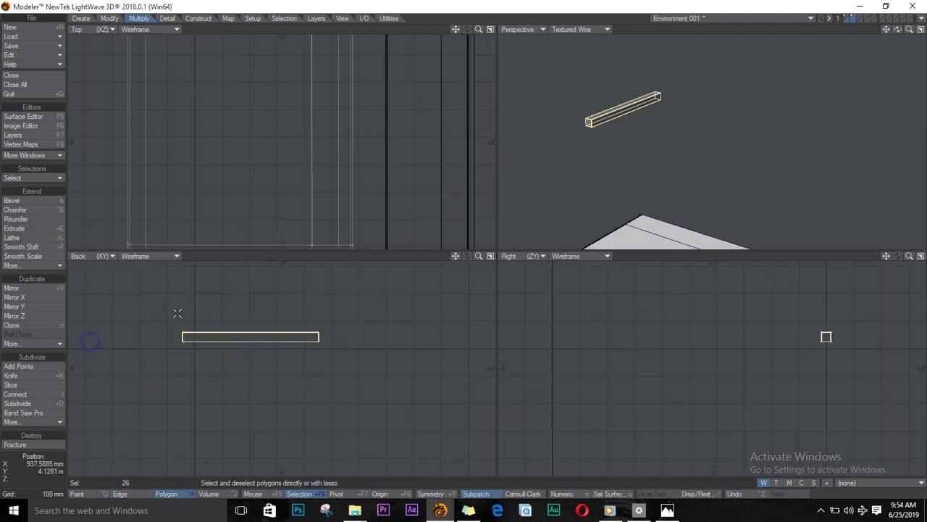
pyautogui.press('q')
pyautogui.click(518, 239)
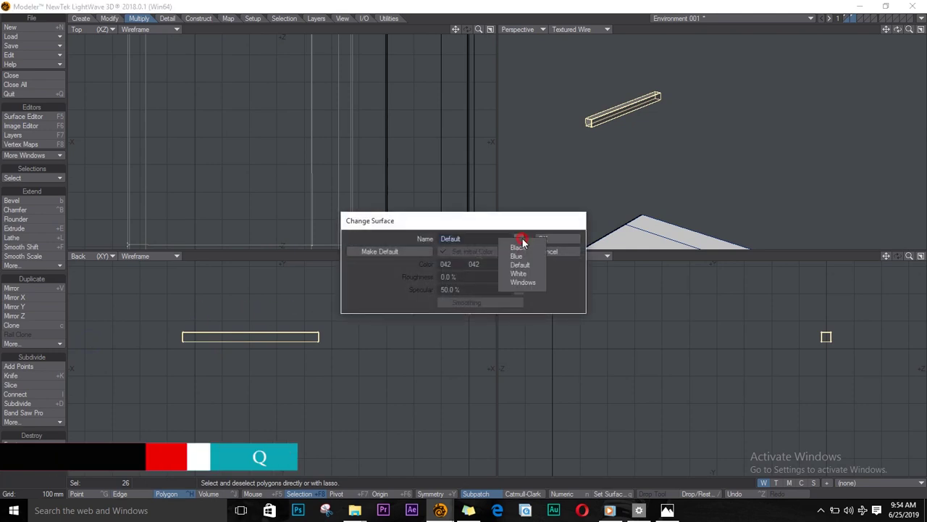
pyautogui.click(519, 247)
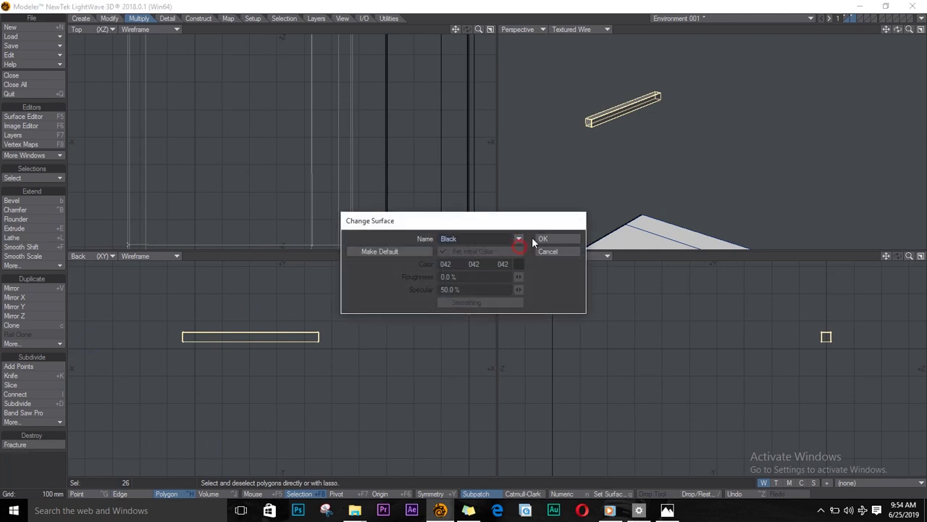
pyautogui.click(555, 239)
pyautogui.click(596, 273)
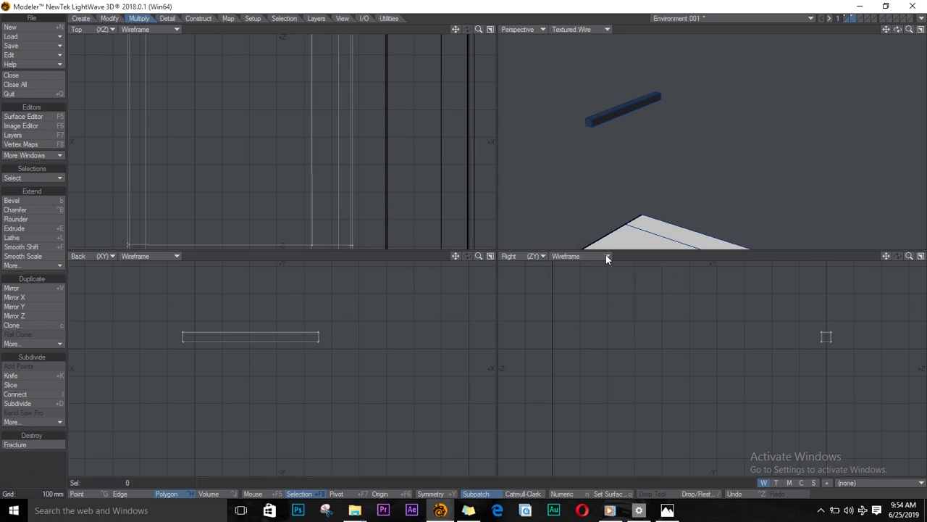
pyautogui.keyDown('ctrl'); pyautogui.keyDown('alt'); pyautogui.moveTo(378, 348); pyautogui.dragTo(310, 349); pyautogui.keyUp('alt'); pyautogui.keyUp('ctrl')
pyautogui.keyDown('alt'); pyautogui.moveTo(310, 397); pyautogui.dragTo(314, 352); pyautogui.keyUp('alt')
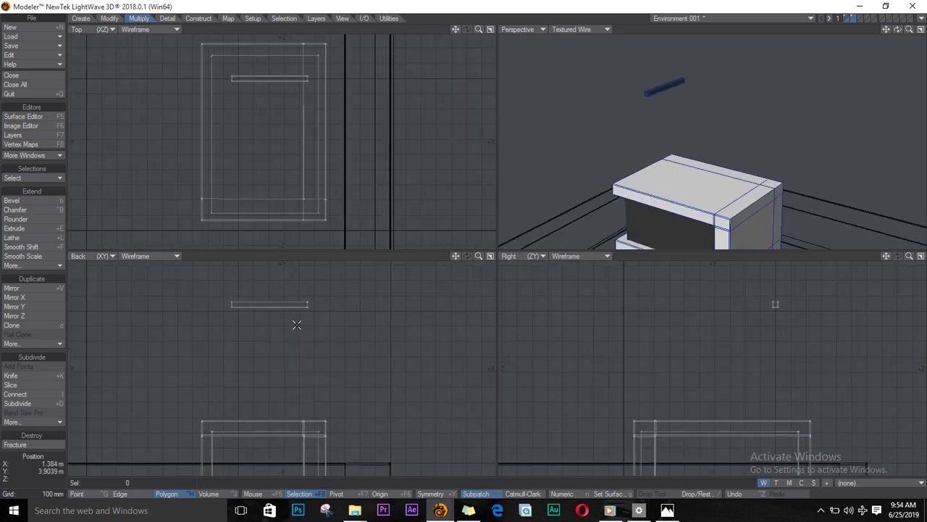
pyautogui.press('t')
pyautogui.keyDown('ctrl'); pyautogui.moveTo(294, 316); pyautogui.dragTo(295, 375); pyautogui.keyUp('ctrl')
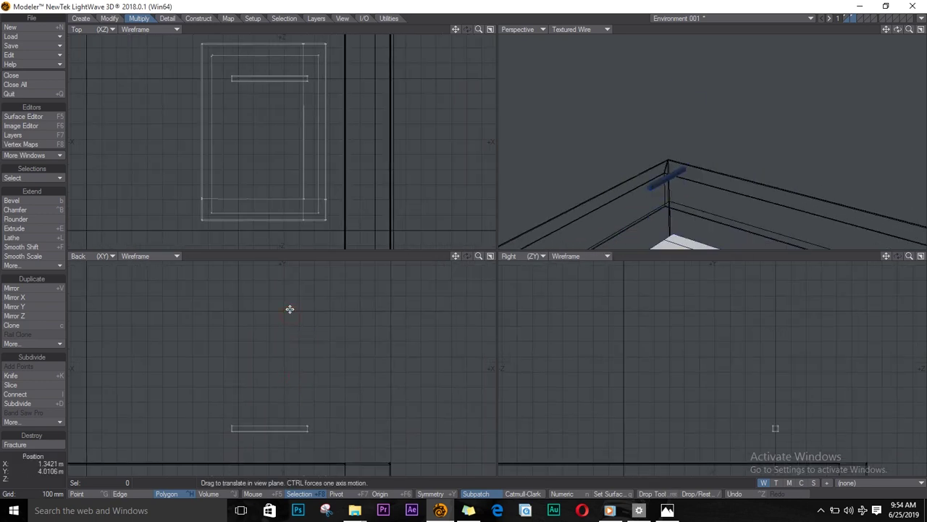
pyautogui.hotkey('ctrl', 'z')
# - Move only the thin bar's points down onto the rooftop box's top face and closer to its rear edge
pyautogui.hotkey('ctrl', 'g')
pyautogui.moveTo(335, 319)
pyautogui.mouseDown(button='right')
pyautogui.moveTo(163, 282)
pyautogui.moveTo(411, 319)
pyautogui.mouseUp(button='right')
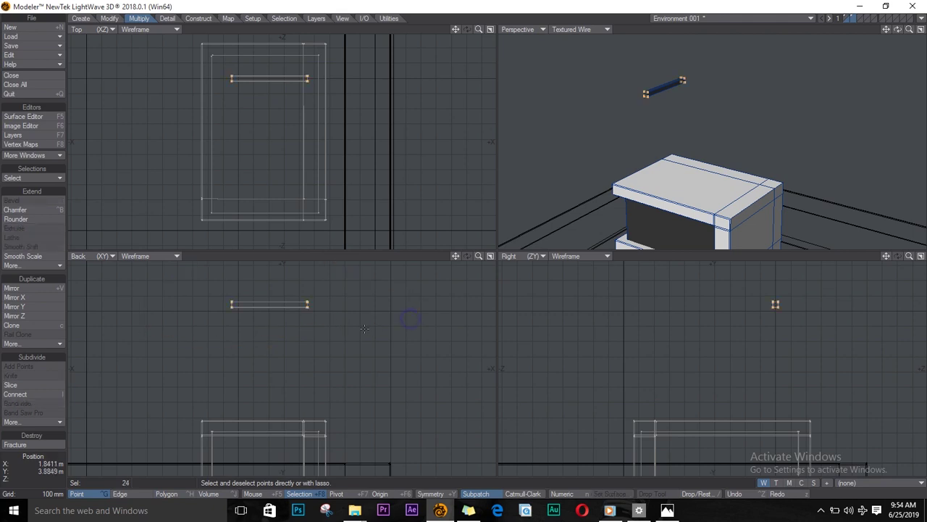
pyautogui.press('t')
pyautogui.moveTo(319, 336); pyautogui.dragTo(305, 393)
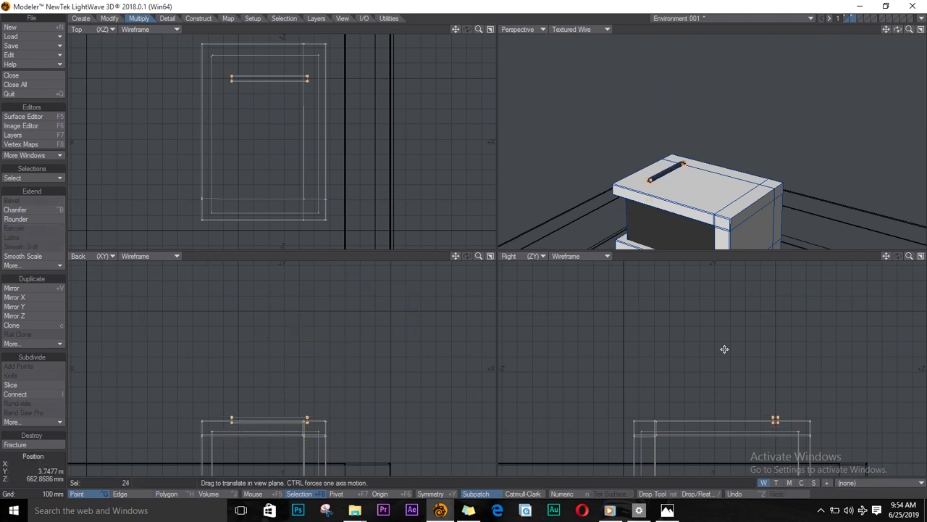
pyautogui.moveTo(762, 424); pyautogui.dragTo(770, 431)
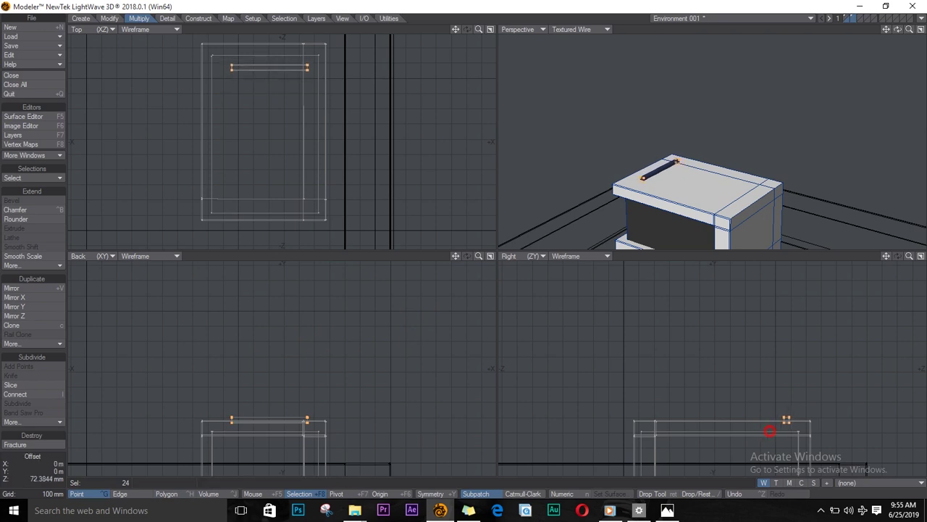
pyautogui.press('space')
# - Duplicate the dark bar's polygons and place the copy parallel to the original with a small gap along Z
pyautogui.press('space')
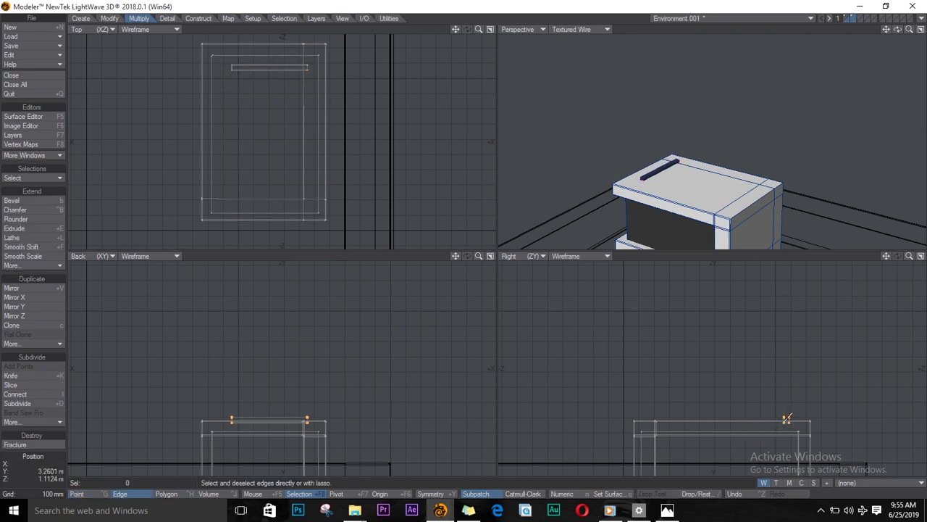
pyautogui.press('space')
pyautogui.moveTo(795, 411)
pyautogui.mouseDown(button='right')
pyautogui.moveTo(778, 417)
pyautogui.moveTo(785, 404)
pyautogui.mouseUp(button='right')
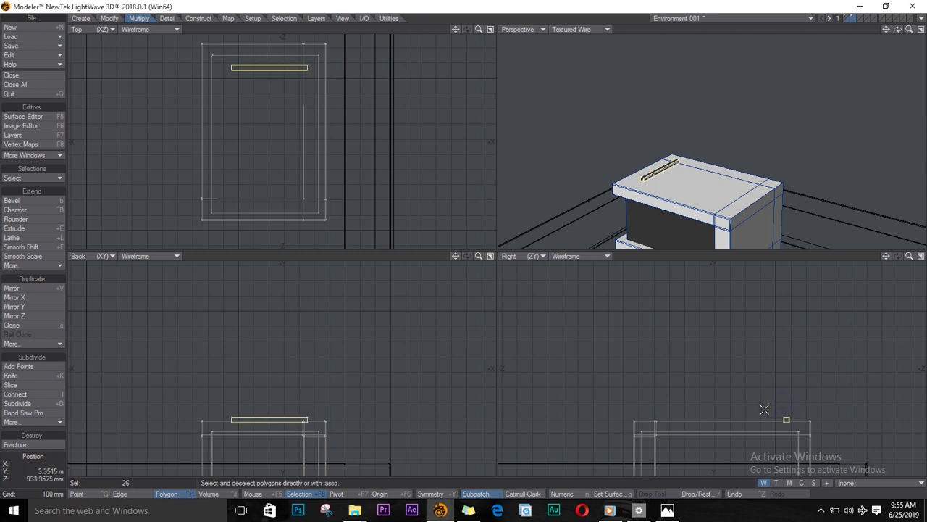
pyautogui.press('t')
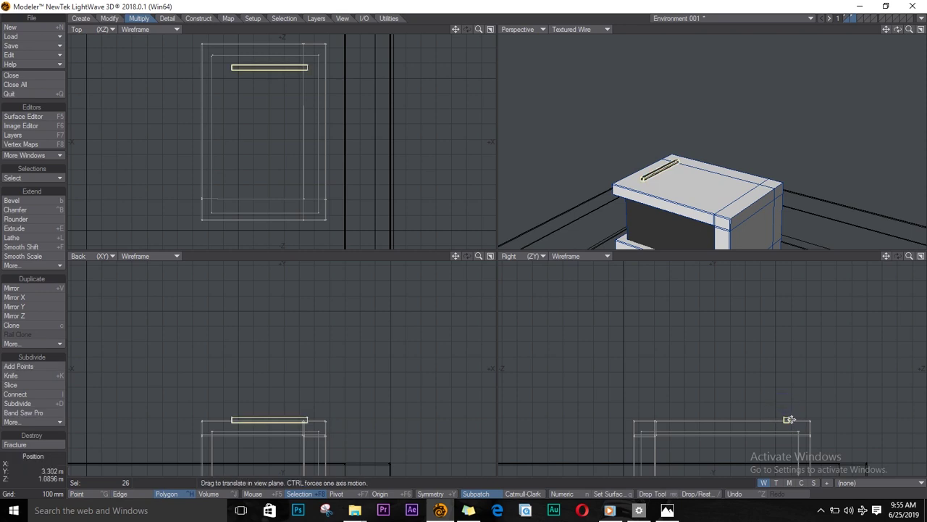
pyautogui.keyDown('ctrl'); pyautogui.moveTo(804, 421); pyautogui.dragTo(794, 422); pyautogui.keyUp('ctrl')
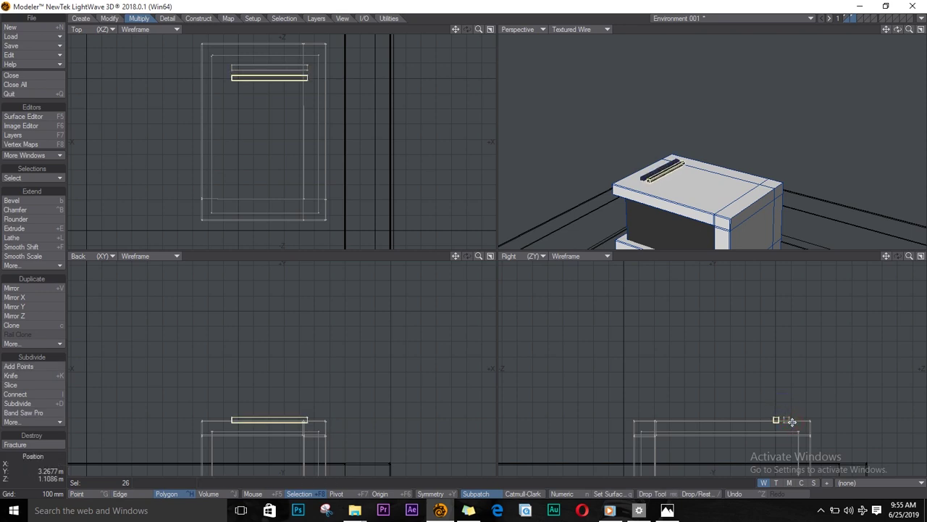
# - Duplicate the dark bar along Z at about 65 mm spacing until four parallel bars line the rooftop box
pyautogui.press('space')
pyautogui.press('t')
pyautogui.moveTo(789, 420); pyautogui.dragTo(758, 420)
pyautogui.hotkey('ctrl', 'z')
pyautogui.hotkey('ctrl', 'c')
pyautogui.hotkey('ctrl', 'v')
pyautogui.press('t')
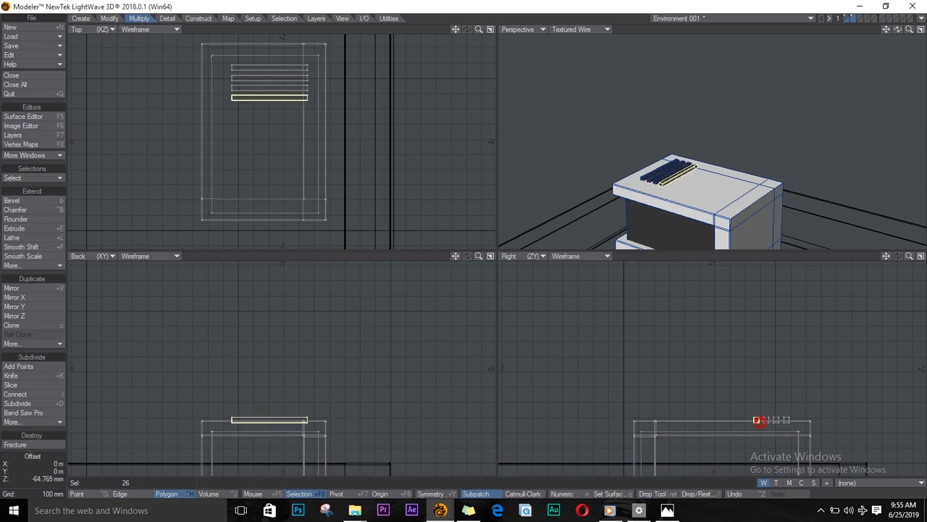
pyautogui.click(667, 511)
pyautogui.click(861, 10)
pyautogui.press('space')
pyautogui.press('/')
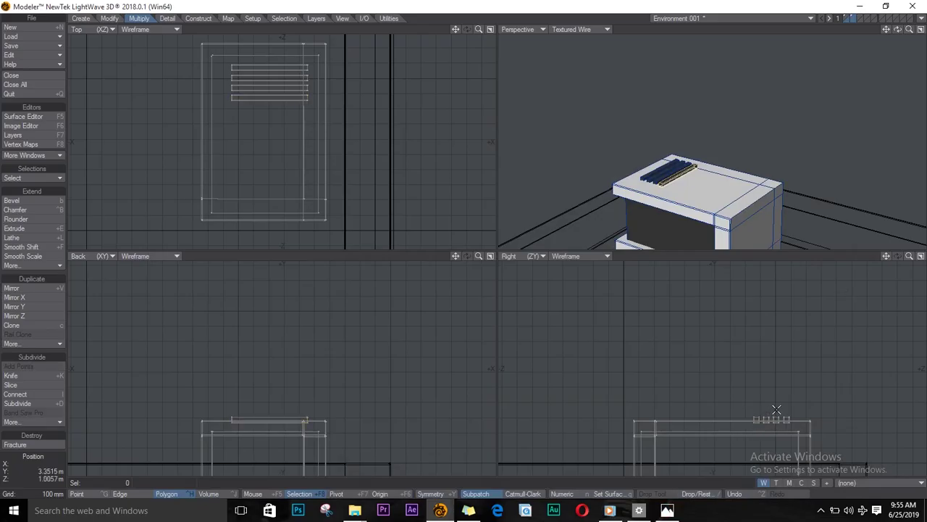
# - Move the bars in progressively smaller groups along Z to widen the gaps between the four bars
pyautogui.moveTo(777, 408); pyautogui.dragTo(780, 433, button='right')
pyautogui.press('t')
pyautogui.keyDown('ctrl'); pyautogui.moveTo(779, 422); pyautogui.dragTo(767, 423); pyautogui.keyUp('ctrl')
pyautogui.press('/')
pyautogui.moveTo(761, 409); pyautogui.dragTo(757, 434, button='right')
pyautogui.press('t')
pyautogui.keyDown('ctrl'); pyautogui.moveTo(749, 432); pyautogui.dragTo(737, 433); pyautogui.keyUp('ctrl')
pyautogui.press('/')
pyautogui.moveTo(737, 410); pyautogui.dragTo(739, 427, button='right')
pyautogui.press('t')
pyautogui.keyDown('ctrl'); pyautogui.moveTo(741, 425); pyautogui.dragTo(729, 425); pyautogui.keyUp('ctrl')
pyautogui.press('/')
# - Duplicate three of the bars and shift the copies along Z to continue the row toward the box's front edge
pyautogui.moveTo(704, 410); pyautogui.dragTo(697, 429, button='right')
pyautogui.press('t')
pyautogui.hotkey('ctrl', 'c')
pyautogui.hotkey('ctrl', 'v')
pyautogui.press('t')
pyautogui.keyDown('ctrl'); pyautogui.moveTo(725, 419); pyautogui.dragTo(655, 419); pyautogui.keyUp('ctrl')
pyautogui.press('/')
# - Delete the bar nearest the box's front edge so that a row of six bars remains
pyautogui.moveTo(658, 413); pyautogui.dragTo(643, 427, button='right')
pyautogui.press('space')
pyautogui.keyDown('ctrl'); pyautogui.keyDown('alt'); pyautogui.moveTo(639, 423); pyautogui.dragTo(783, 423); pyautogui.keyUp('alt'); pyautogui.keyUp('ctrl')
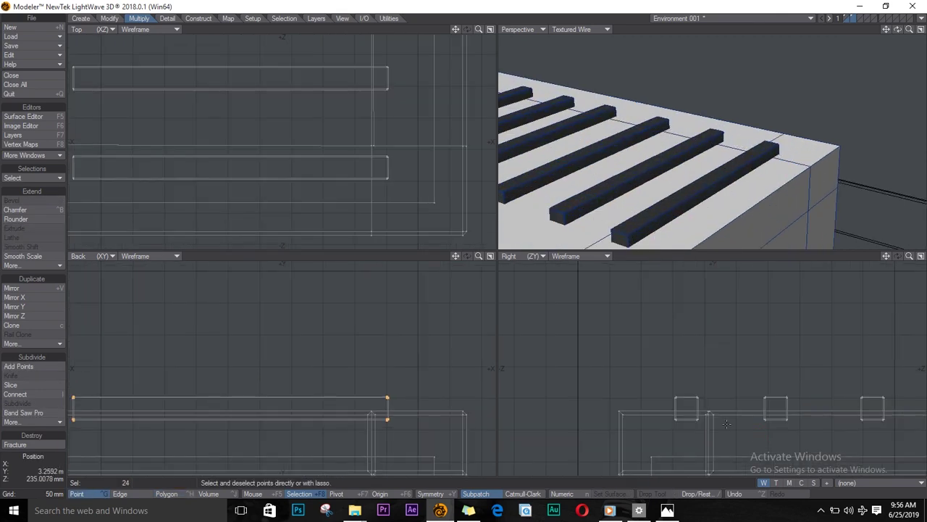
pyautogui.press('space')
pyautogui.press('space')
pyautogui.click(706, 415)
pyautogui.press('Delete')
pyautogui.keyDown('ctrl'); pyautogui.keyDown('alt'); pyautogui.moveTo(749, 392); pyautogui.dragTo(628, 422); pyautogui.keyUp('alt'); pyautogui.keyUp('ctrl')
pyautogui.scroll(-2, 628, 422)
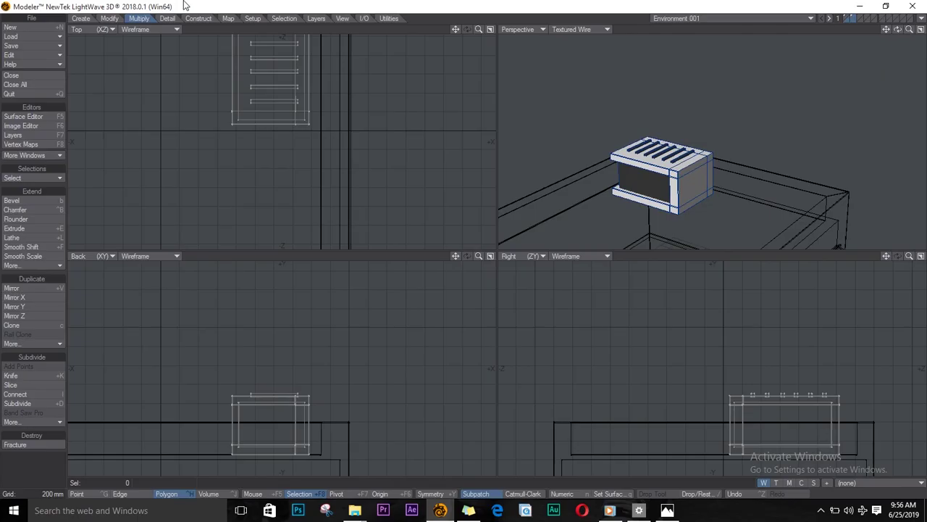
# - In an empty layer with the rooftop unit as background, draw a five-point spline in the Back view, curving outward and down beside the box
pyautogui.click(859, 18)
pyautogui.click(851, 17)
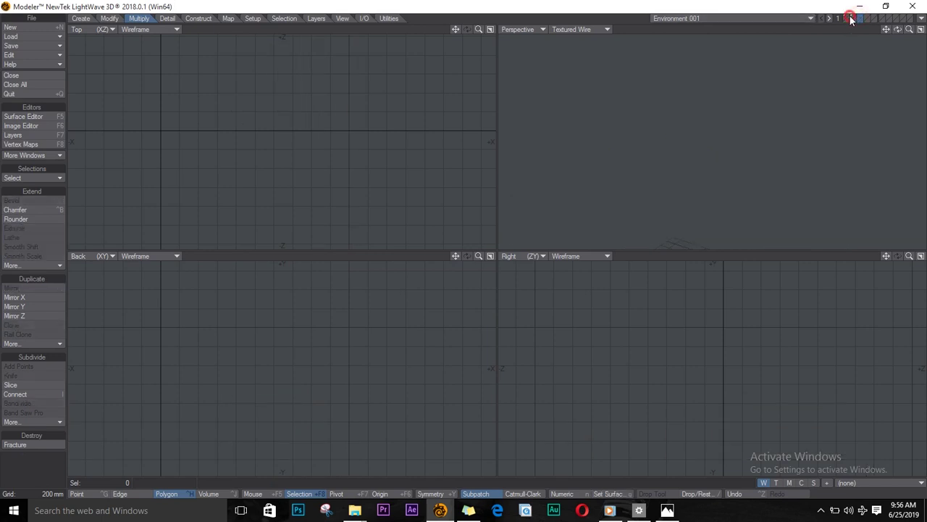
pyautogui.click(859, 18)
pyautogui.click(853, 21)
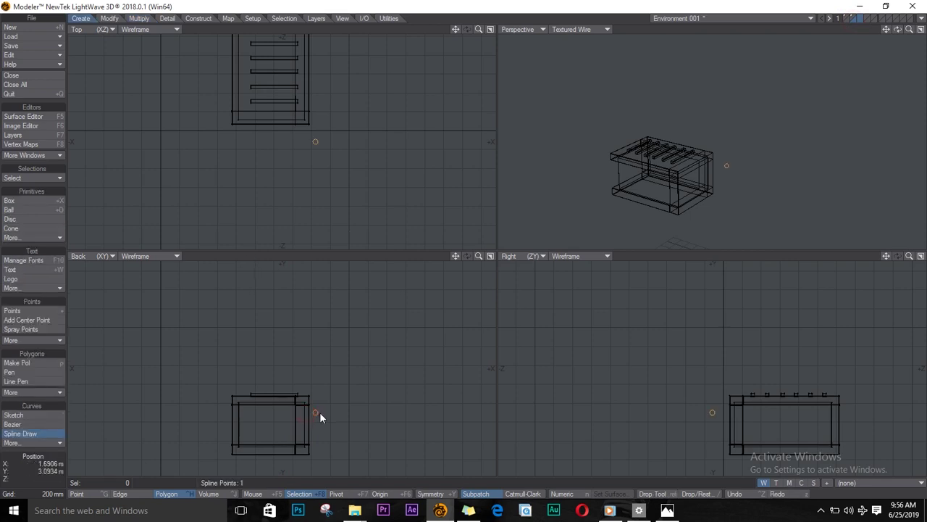
pyautogui.moveTo(312, 412)
pyautogui.keyDown('ctrl'); pyautogui.keyDown('alt'); pyautogui.mouseDown()
pyautogui.moveTo(363, 426)
pyautogui.moveTo(325, 412)
pyautogui.mouseUp(); pyautogui.keyUp('alt'); pyautogui.keyUp('ctrl')
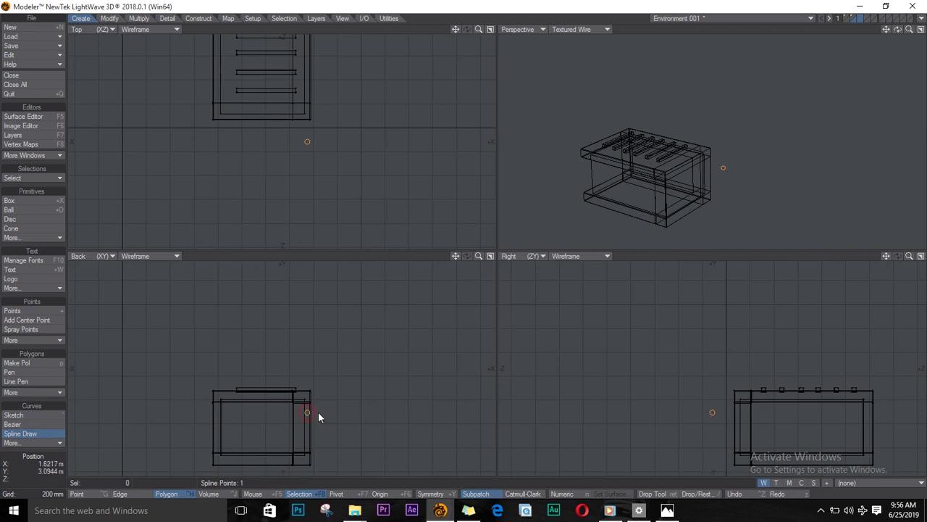
pyautogui.click(321, 414)
pyautogui.moveTo(322, 415); pyautogui.dragTo(342, 433)
pyautogui.click(347, 463)
pyautogui.moveTo(344, 465); pyautogui.dragTo(343, 453)
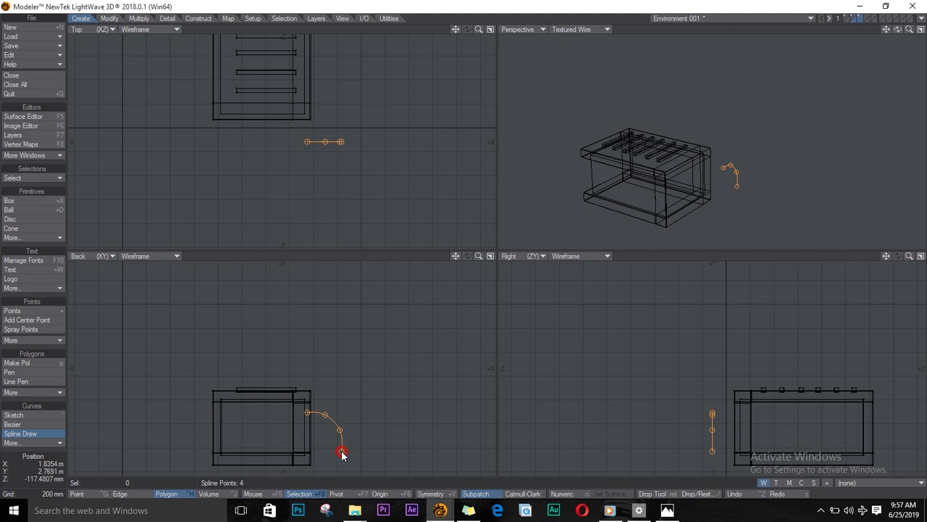
pyautogui.click(342, 467)
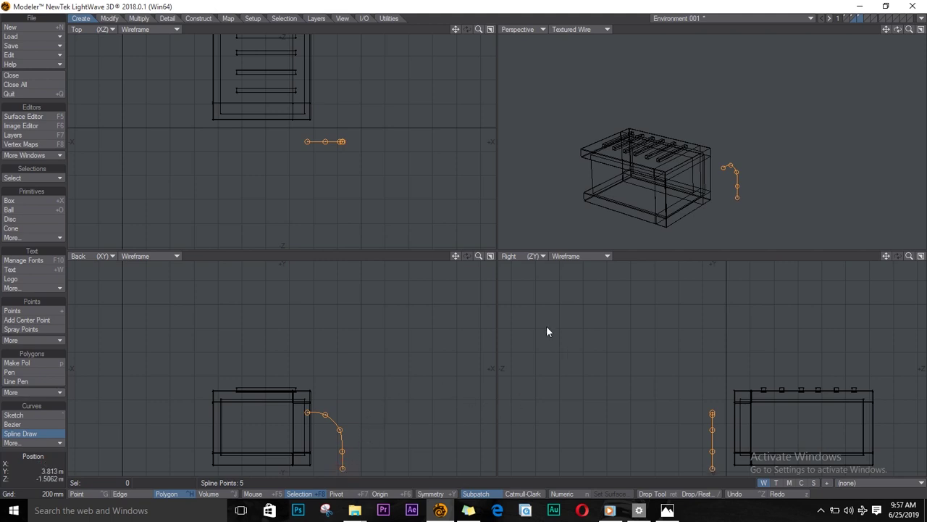
pyautogui.press('Return')
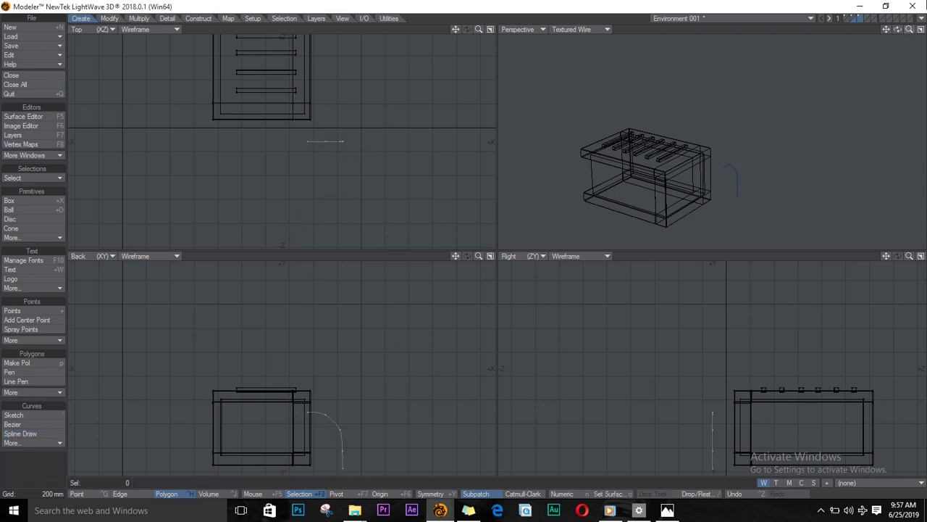
# - In a new layer with the spline as background, create a small six-sided disc in the Right view, centred on the curve's upper end
pyautogui.click(860, 20)
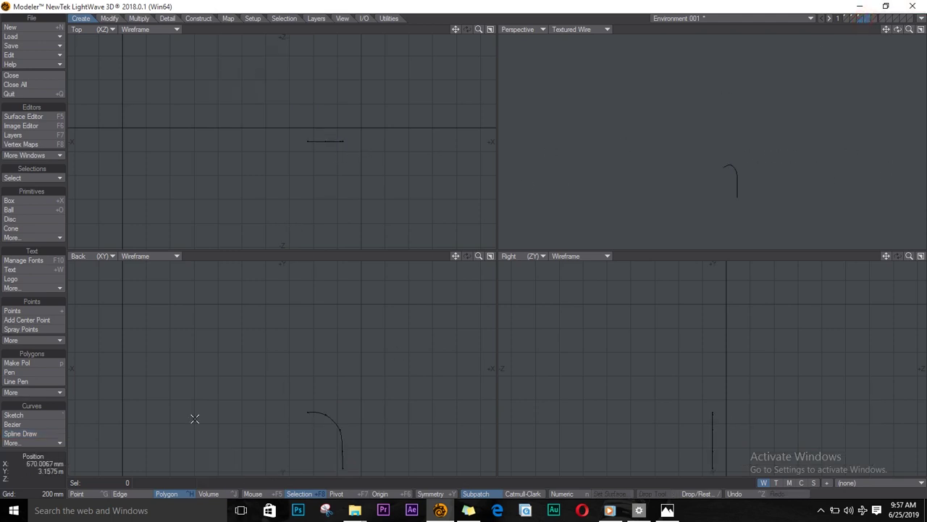
pyautogui.click(24, 220)
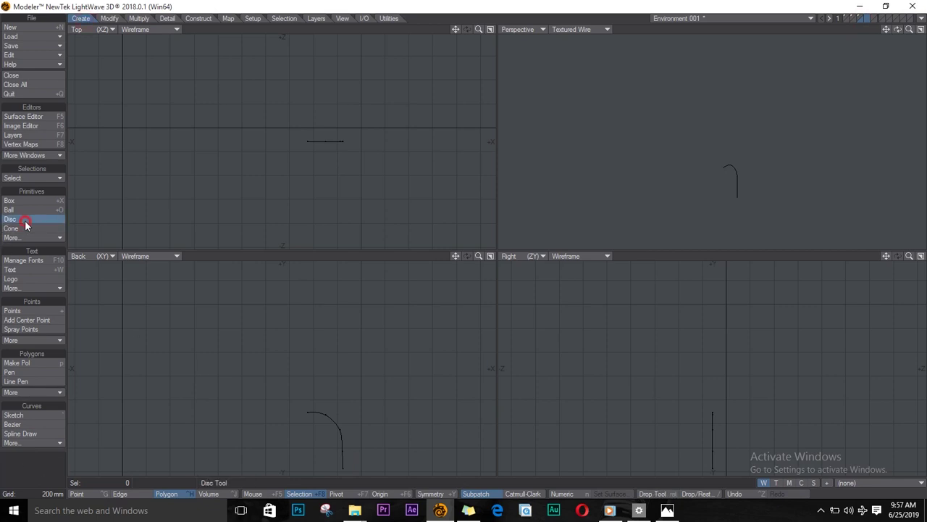
pyautogui.moveTo(707, 415); pyautogui.dragTo(737, 386)
pyautogui.scroll(8, 709, 417)
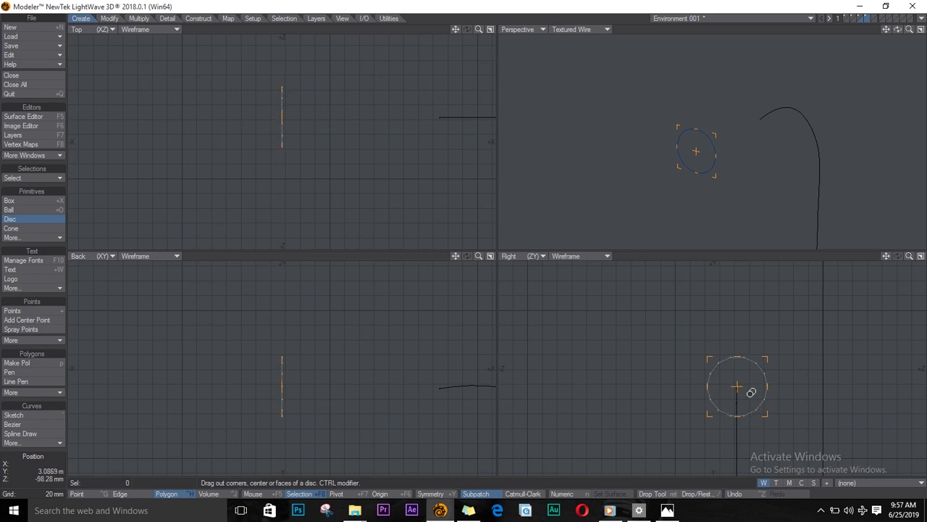
pyautogui.press('Left')
pyautogui.press('Left')
pyautogui.press('Left')
pyautogui.press('Left')
pyautogui.press('Left')
pyautogui.press('space')
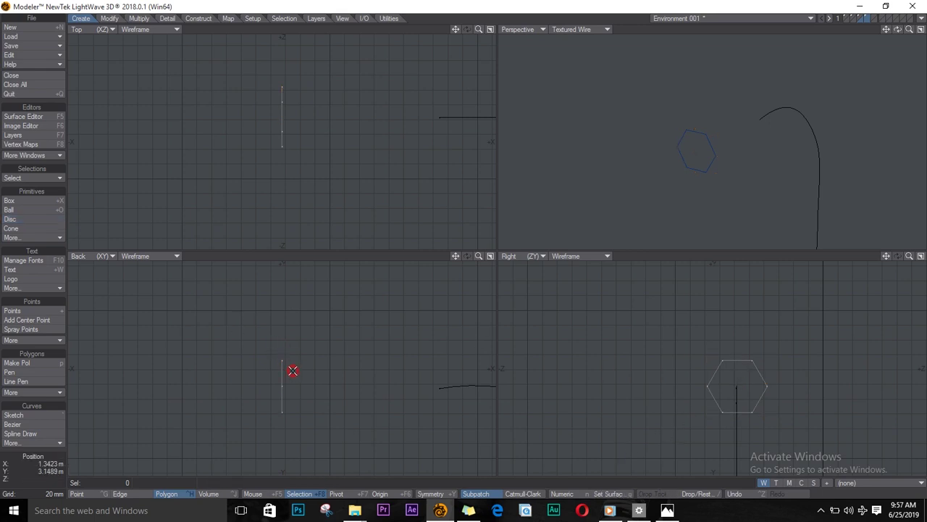
# - Turn on Show Normals in the display options
pyautogui.press('d')
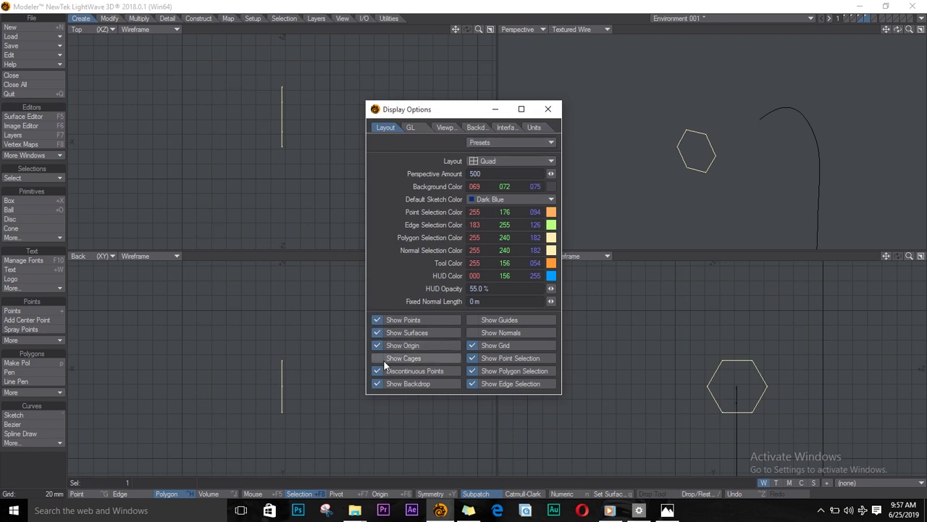
pyautogui.click(475, 332)
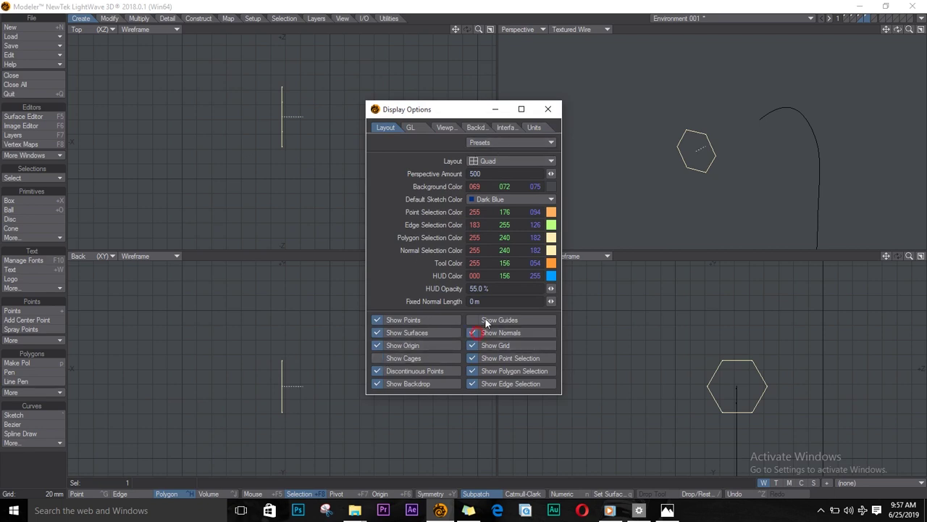
pyautogui.click(548, 110)
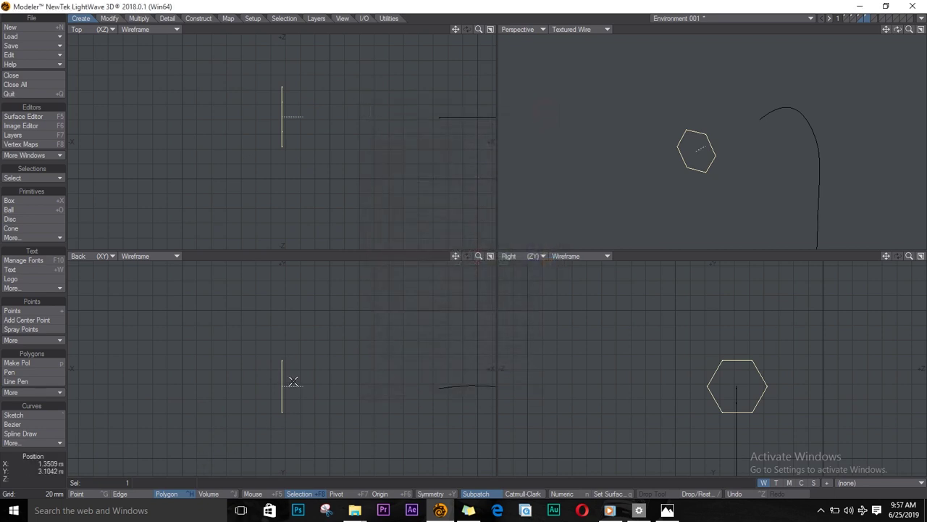
# - Flip the hexagonal disc's polygon and move it along X onto the upper starting point of the spline
pyautogui.press('f')
pyautogui.press('t')
pyautogui.moveTo(305, 408); pyautogui.dragTo(380, 410)
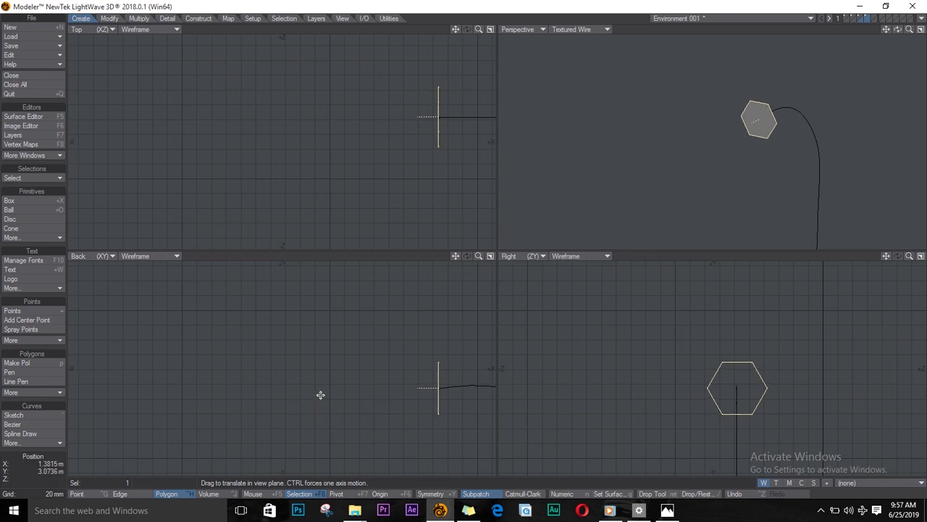
pyautogui.click(435, 112)
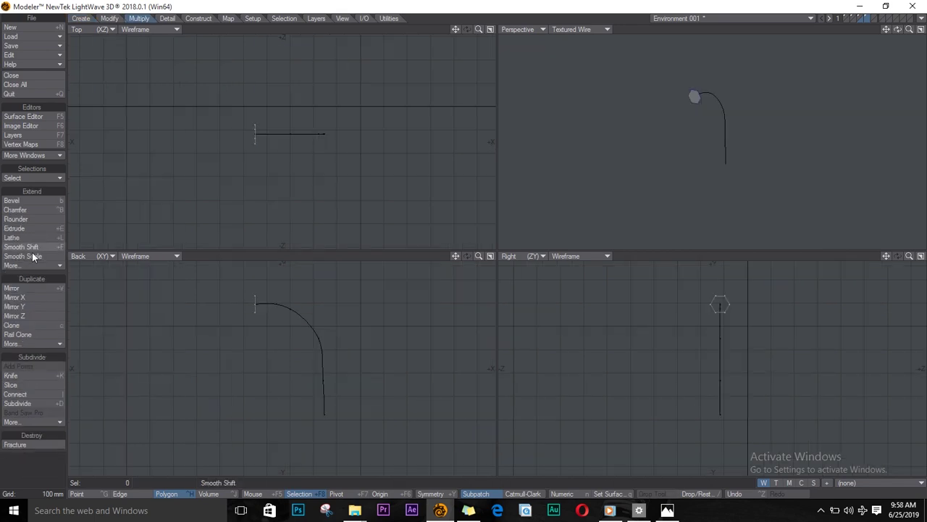
# - Rail Extrude the hexagon along the background spline with Automatic segments and Oriented enabled, and save the object
pyautogui.moveTo(32, 238); pyautogui.dragTo(41, 272)
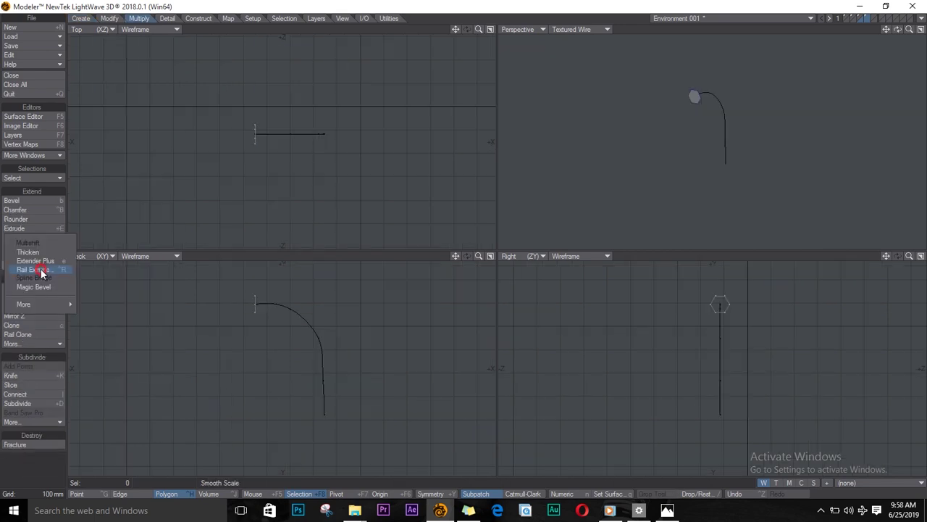
pyautogui.click(43, 271)
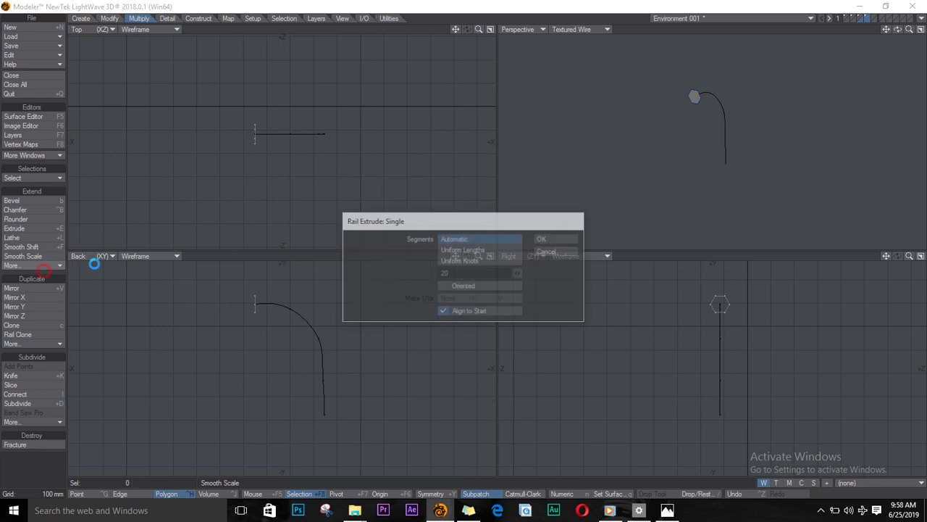
pyautogui.click(444, 288)
pyautogui.click(570, 239)
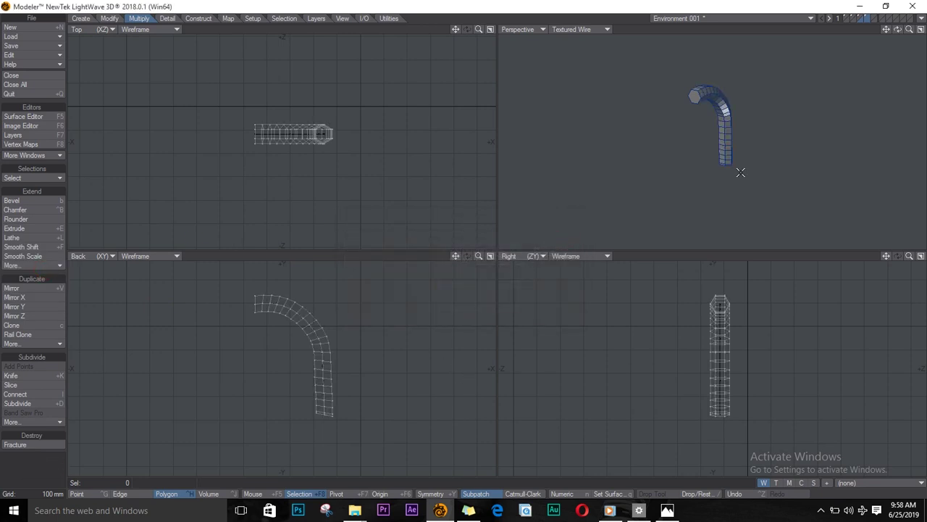
pyautogui.press('space')
pyautogui.scroll(-3, 238, 366)
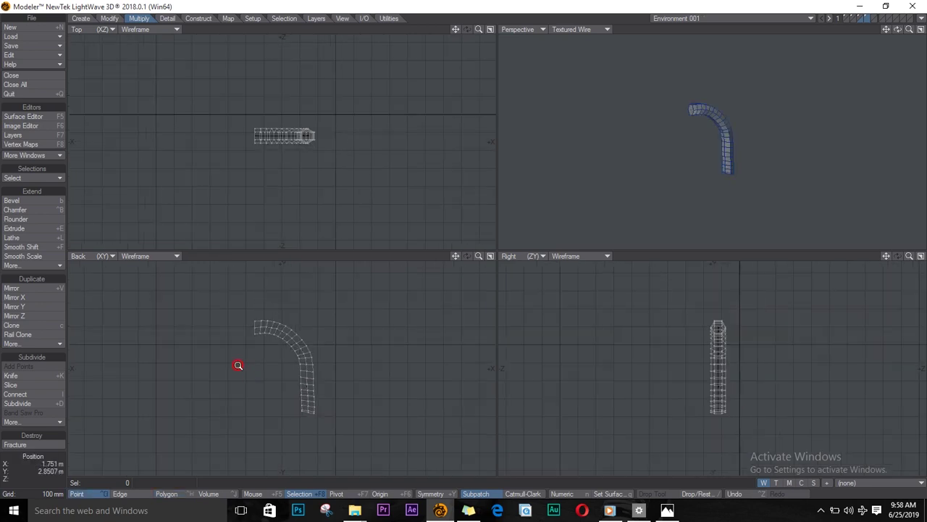
pyautogui.press('s')
# - With the rooftop unit in the background, rotate the bent pipe 90 degrees in the Top view and move it against the box's front face
pyautogui.click(855, 22)
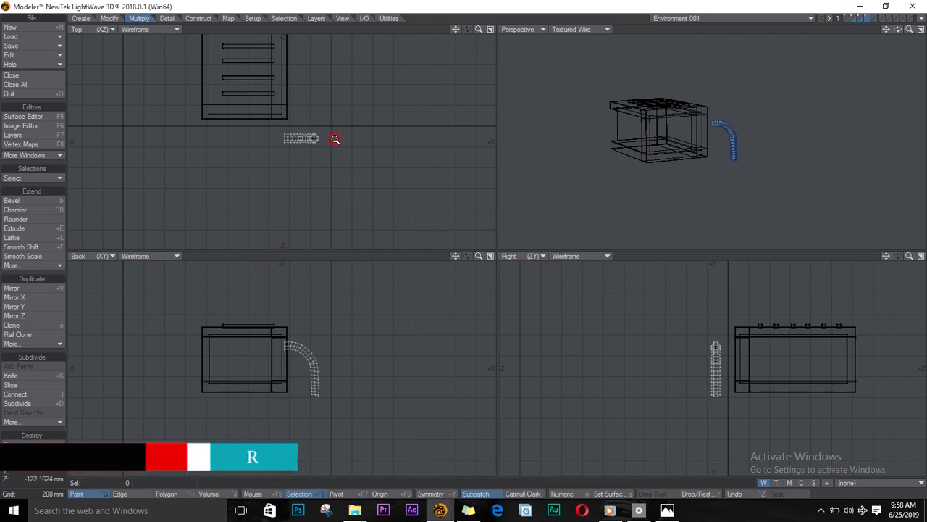
pyautogui.scroll(-1, 336, 139)
pyautogui.keyDown('alt'); pyautogui.moveTo(318, 148); pyautogui.dragTo(318, 201); pyautogui.keyUp('alt')
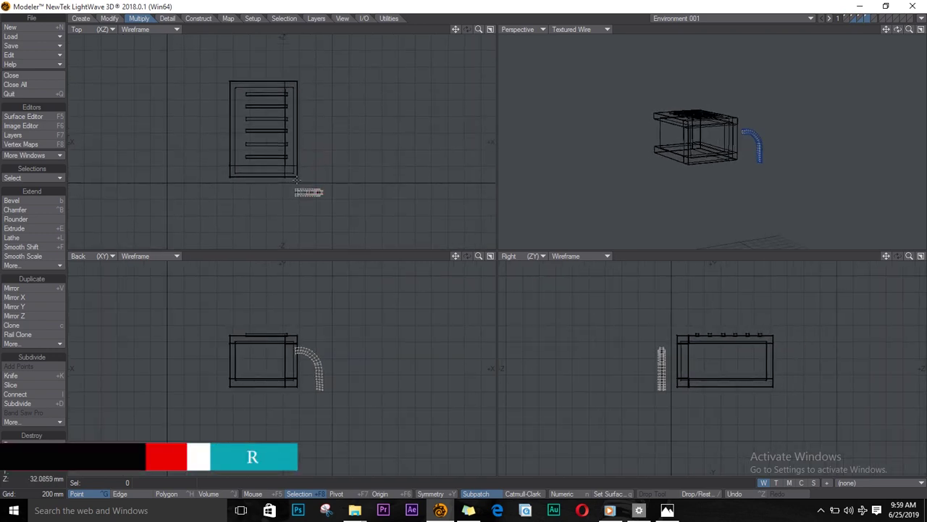
pyautogui.press('r')
pyautogui.press('t')
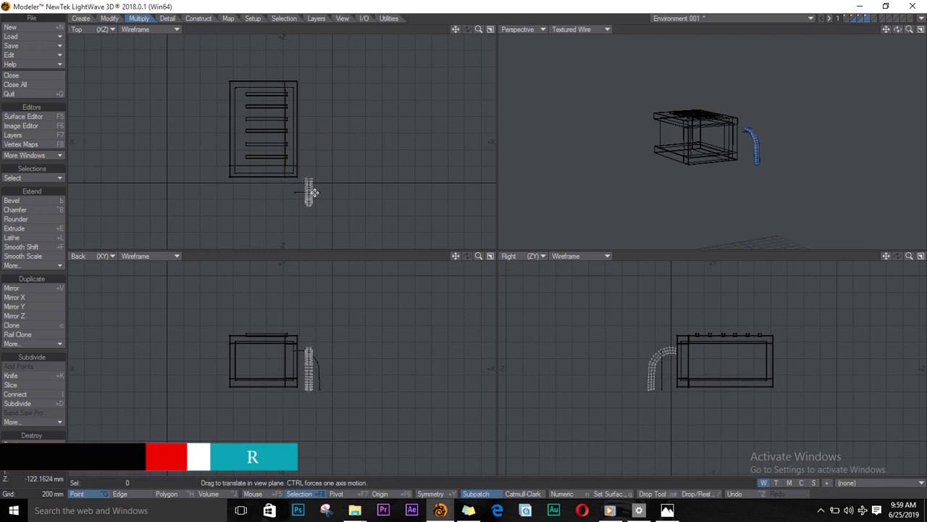
pyautogui.moveTo(326, 192)
pyautogui.mouseDown()
pyautogui.moveTo(299, 190)
pyautogui.moveTo(328, 190)
pyautogui.mouseUp()
# - Duplicate the bent pipe twice along X to get three side by side, the last offset about 210 mm from its neighbour
pyautogui.hotkey('ctrl', 'h')
pyautogui.click(291, 376)
pyautogui.press(']')
pyautogui.hotkey('ctrl', 'c')
pyautogui.hotkey('ctrl', 'v')
pyautogui.press('t')
pyautogui.moveTo(295, 377); pyautogui.dragTo(281, 375)
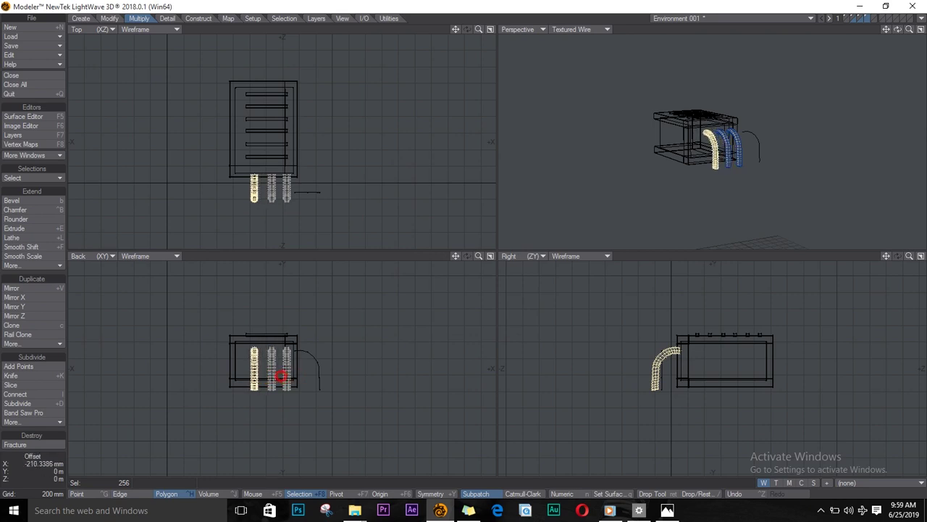
pyautogui.press('Return')
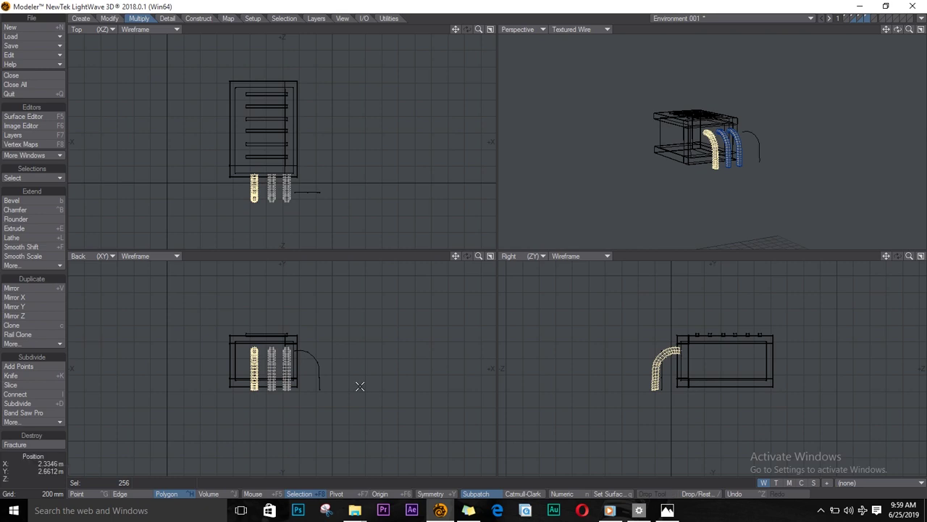
pyautogui.press('/')
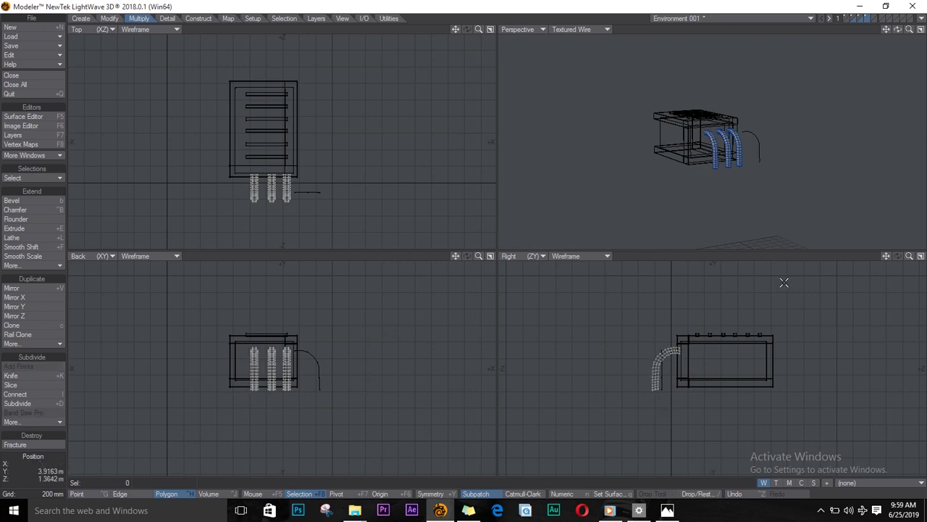
# - Assign a new surface named Yellow with colour 255, 207, 62 to all three bent pipes
pyautogui.moveTo(666, 331); pyautogui.dragTo(619, 352, button='right')
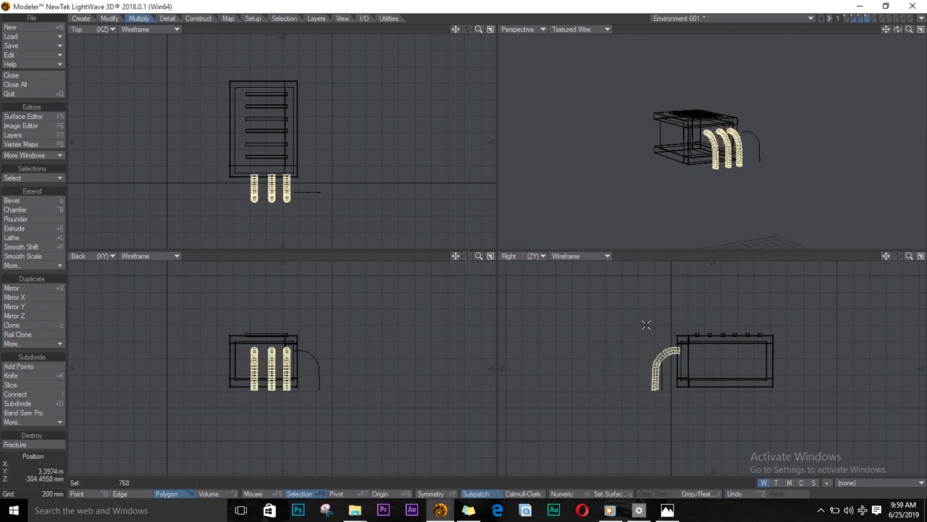
pyautogui.write('q')
pyautogui.write('Yellow')
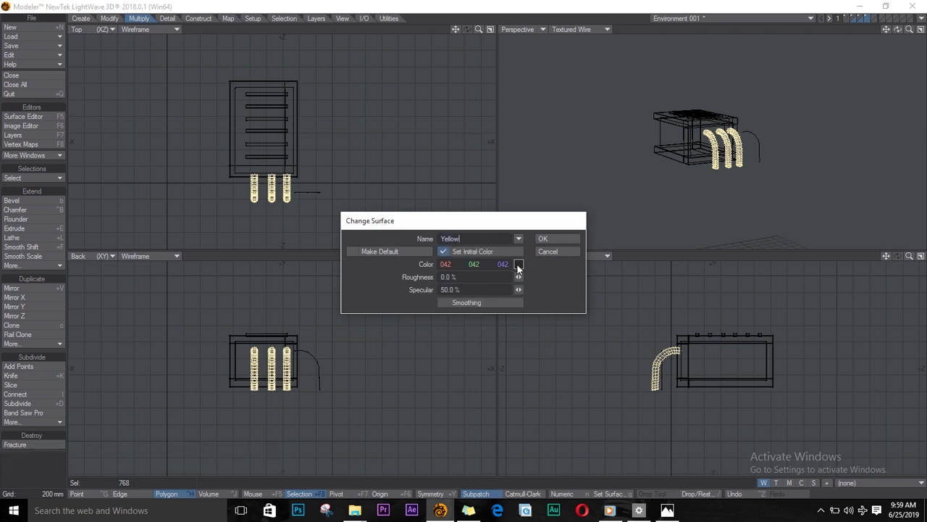
pyautogui.click(518, 265)
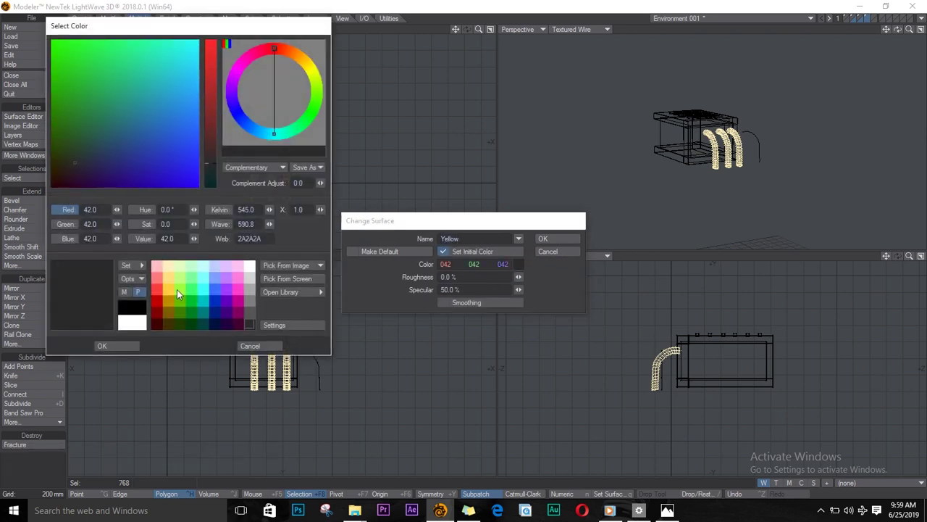
pyautogui.click(168, 292)
pyautogui.click(115, 347)
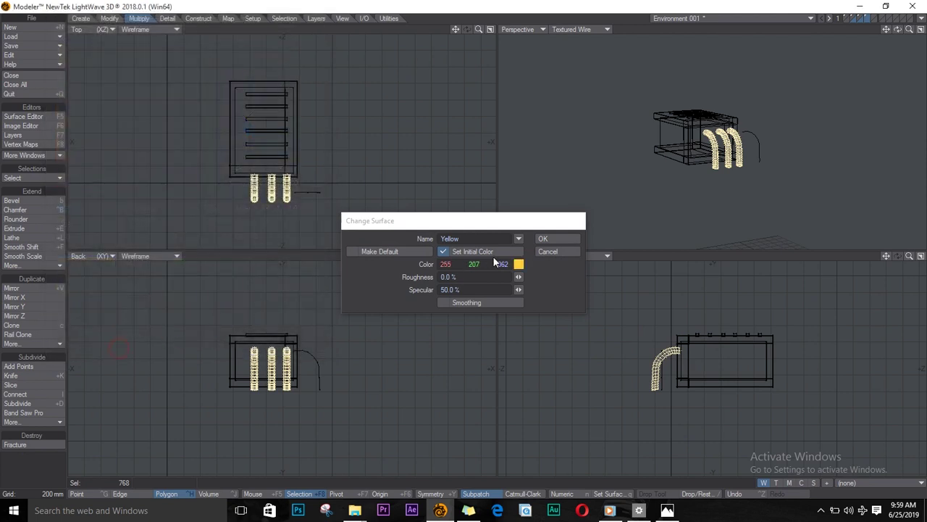
pyautogui.click(562, 239)
pyautogui.press('/')
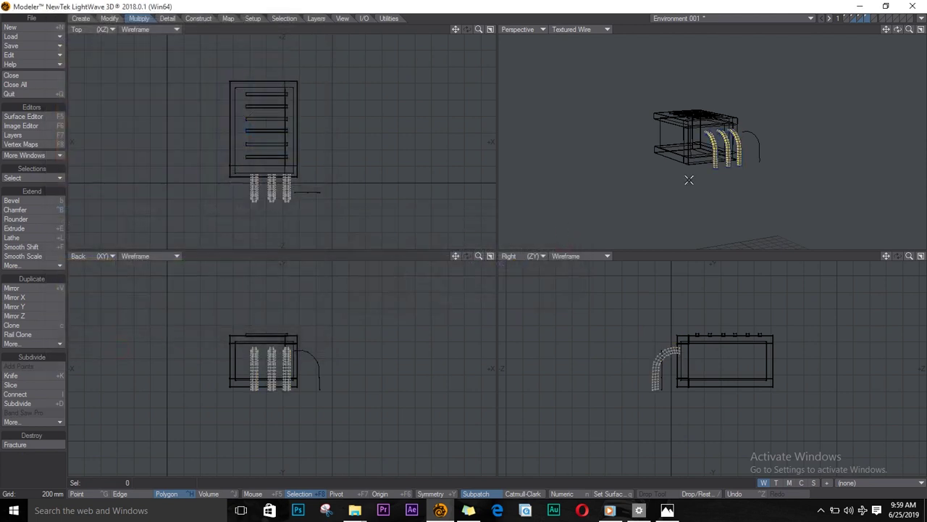
# - Set the Perspective view to Texture shading and show the building layers together with the rooftop unit and yellow pipes
pyautogui.click(572, 29)
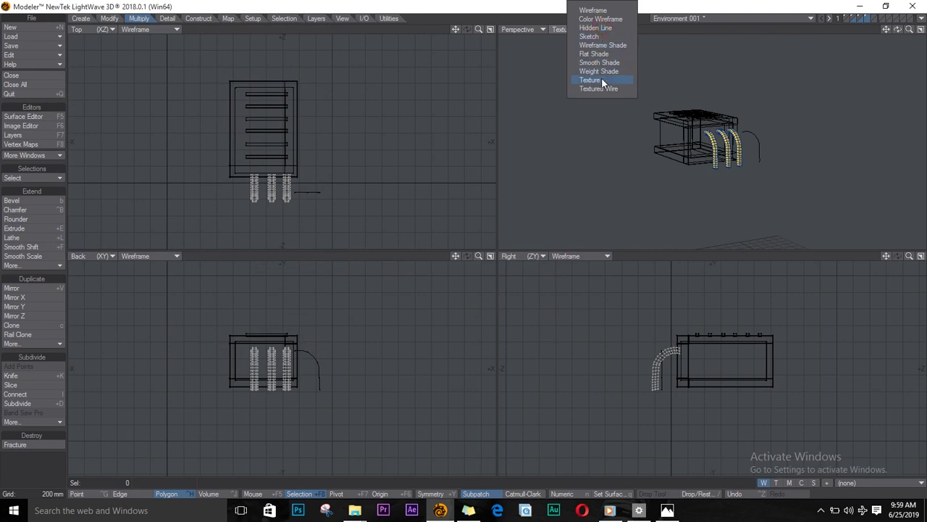
pyautogui.click(602, 65)
pyautogui.keyDown('shift'); pyautogui.click(855, 19); pyautogui.keyUp('shift')
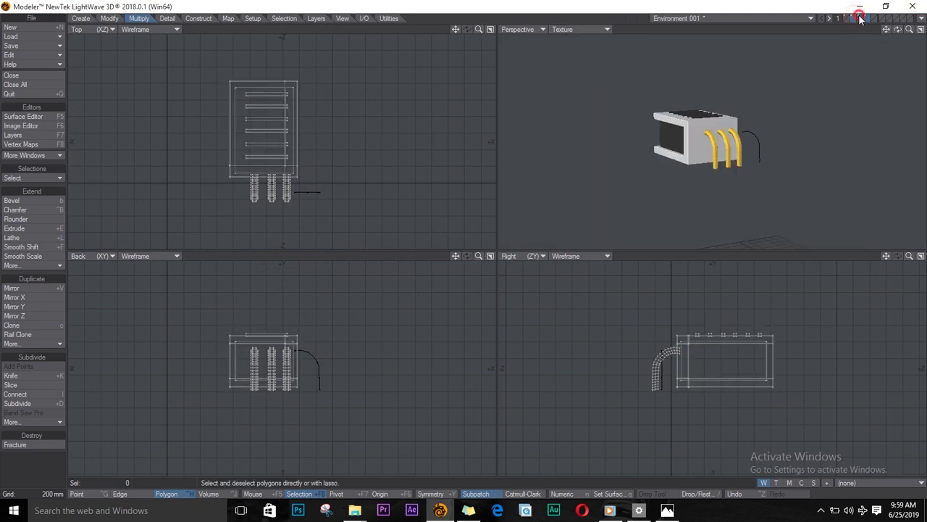
pyautogui.keyDown('shift'); pyautogui.click(861, 19); pyautogui.keyUp('shift')
pyautogui.click(845, 17)
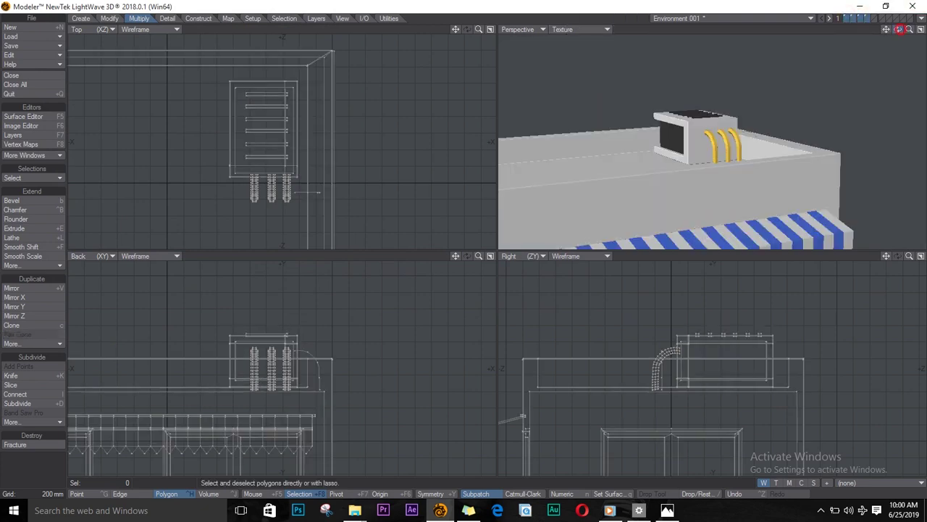
pyautogui.moveTo(899, 29); pyautogui.dragTo(872, 27)
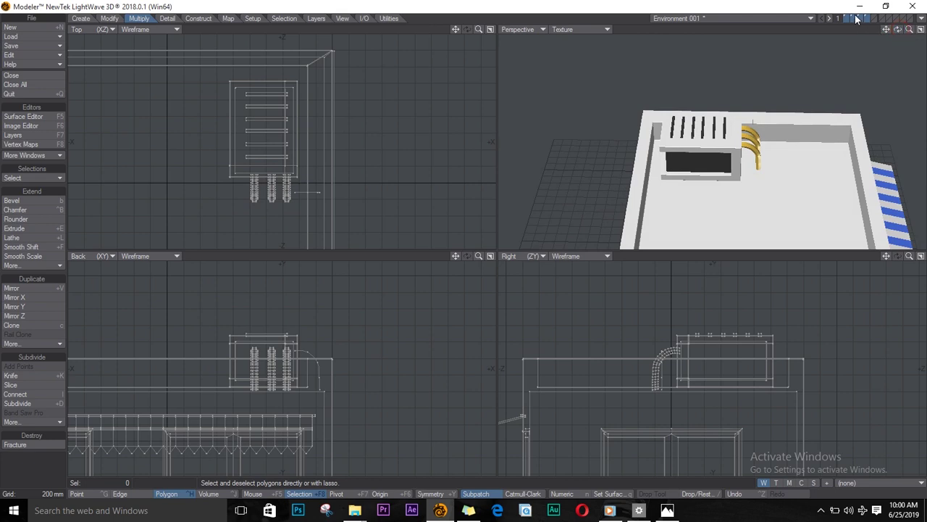
pyautogui.keyDown('shift'); pyautogui.click(857, 17); pyautogui.keyUp('shift')
pyautogui.keyDown('shift'); pyautogui.click(856, 17); pyautogui.keyUp('shift')
pyautogui.press('a')
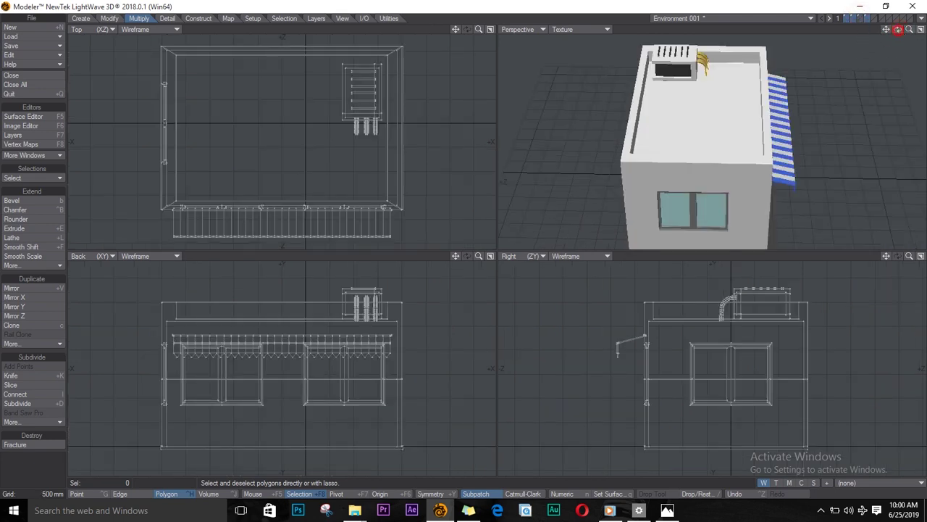
pyautogui.moveTo(899, 29); pyautogui.dragTo(834, 87)
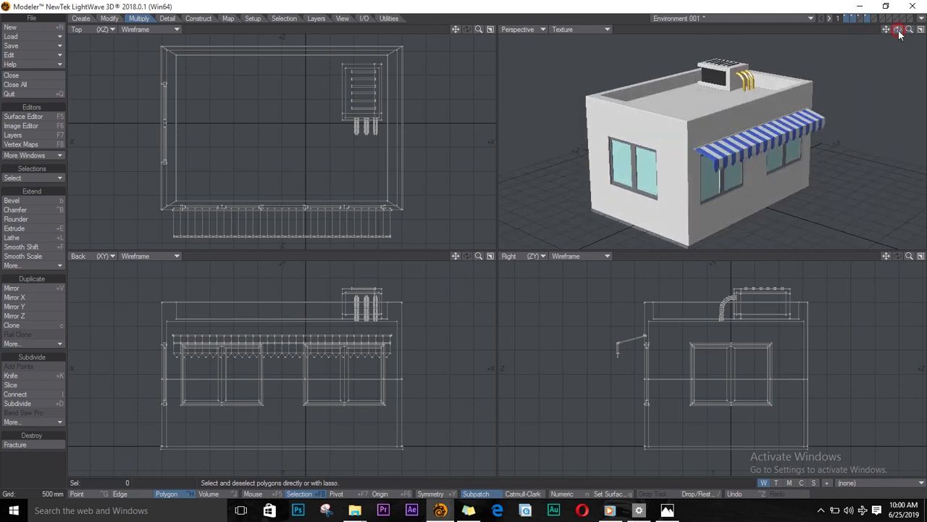
# - With the building as background layer, move the potted cactus down to ground level in front of the awning-side wall
pyautogui.click(862, 19)
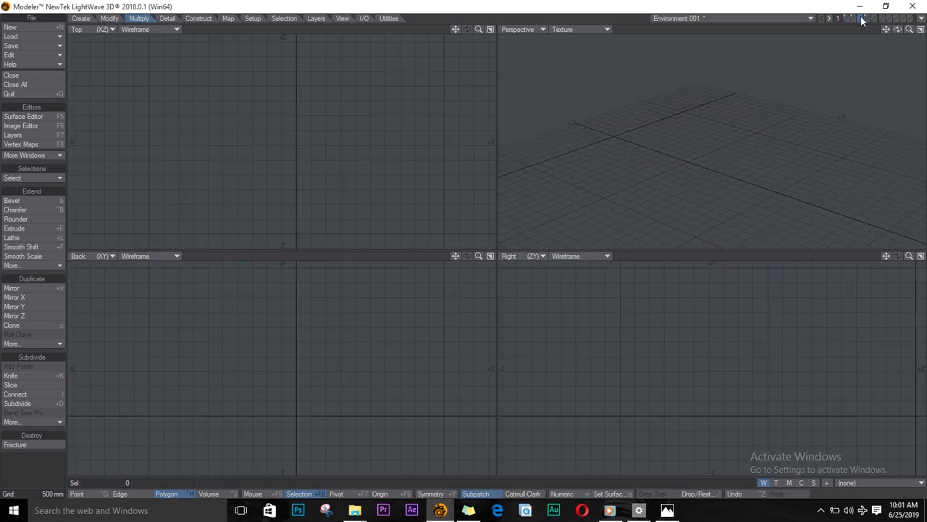
pyautogui.click(860, 18)
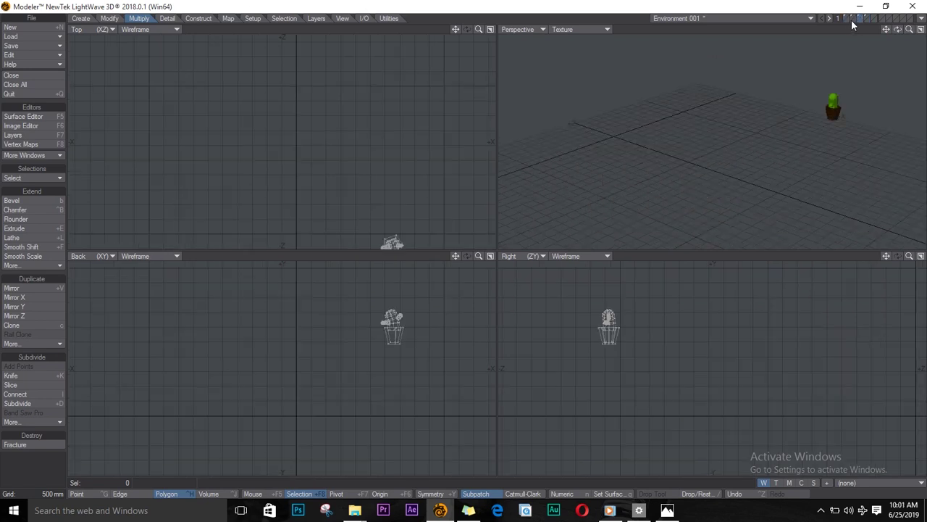
pyautogui.click(851, 24)
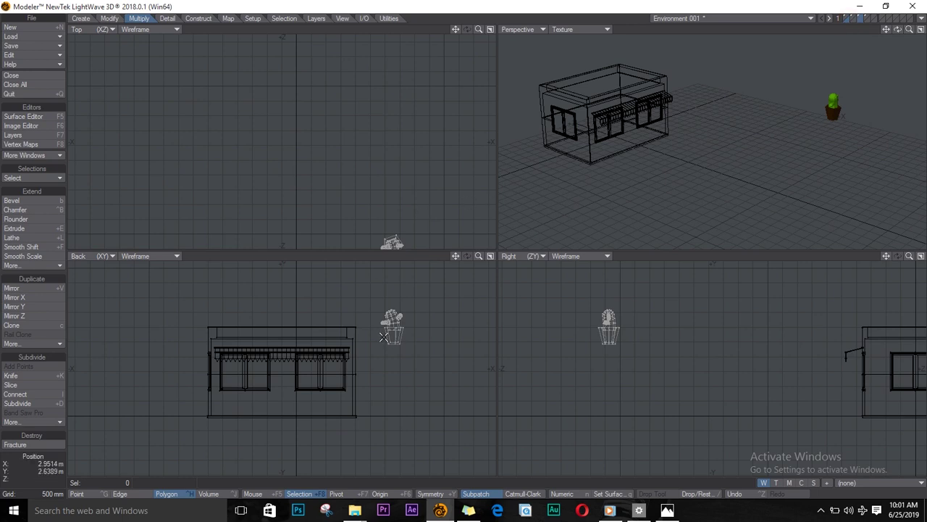
pyautogui.press('t')
pyautogui.moveTo(386, 338); pyautogui.dragTo(272, 412)
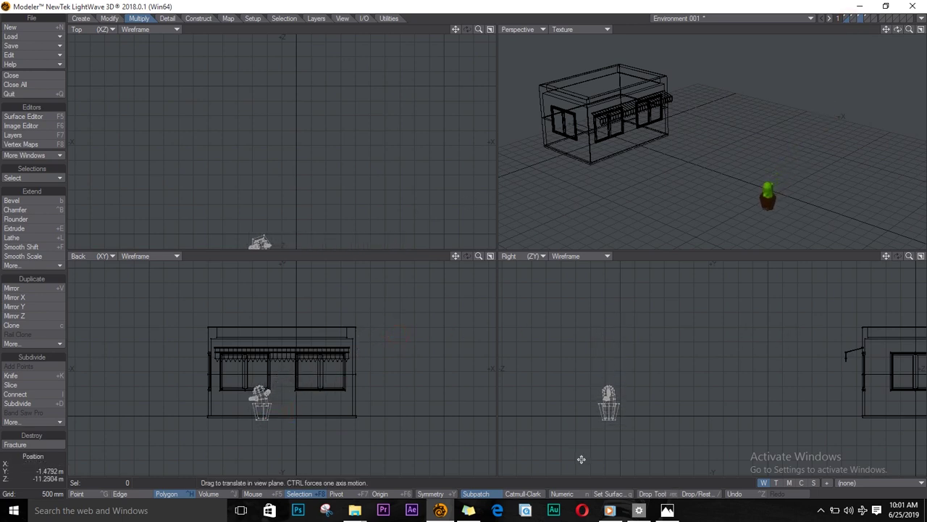
pyautogui.moveTo(581, 458); pyautogui.dragTo(804, 421)
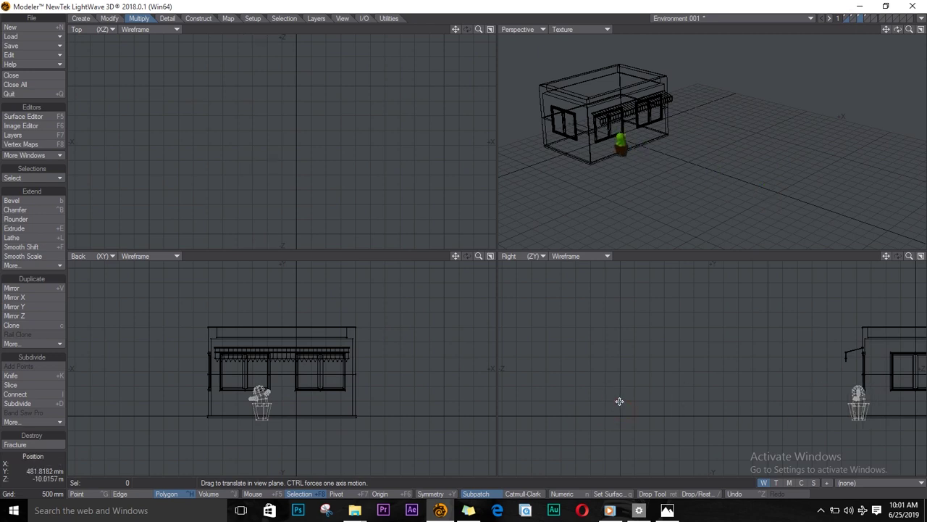
# - Raise the cactus part above the pot to lengthen its trunk, and place an opposite-facing copy of the plant by the other front window
pyautogui.hotkey('shift', 'h')
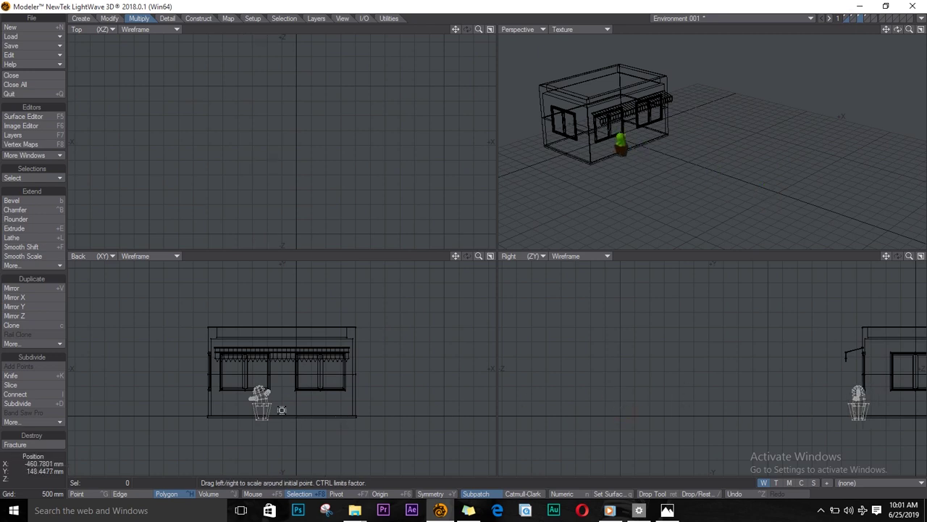
pyautogui.keyDown('ctrl'); pyautogui.keyDown('alt'); pyautogui.moveTo(276, 398); pyautogui.dragTo(375, 404); pyautogui.keyUp('alt'); pyautogui.keyUp('ctrl')
pyautogui.press('Return')
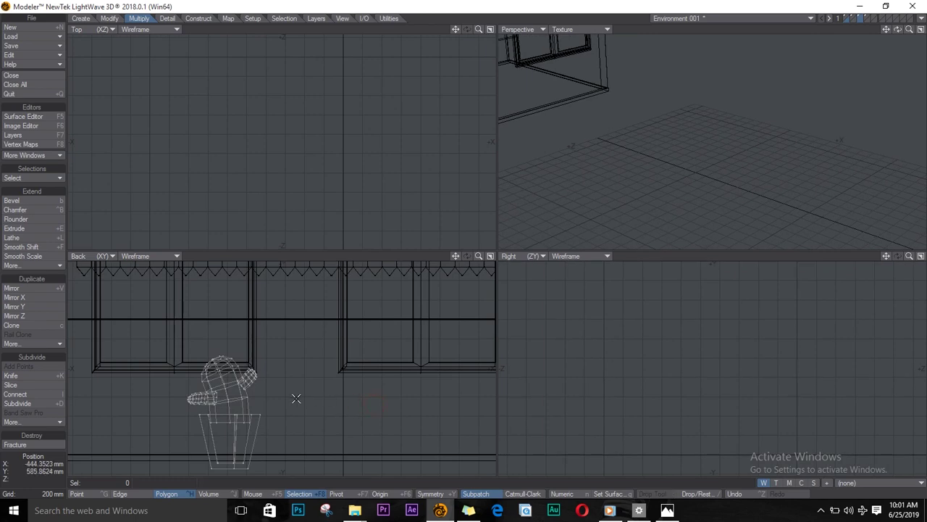
pyautogui.moveTo(171, 387); pyautogui.dragTo(281, 386, button='right')
pyautogui.press('t')
pyautogui.moveTo(248, 458); pyautogui.dragTo(246, 383)
pyautogui.press('/')
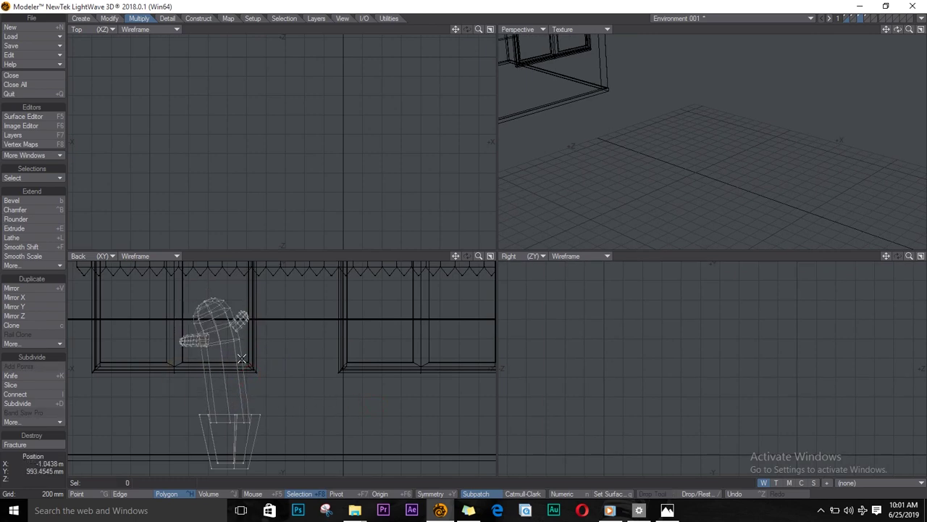
pyautogui.moveTo(275, 444); pyautogui.dragTo(274, 439, button='right')
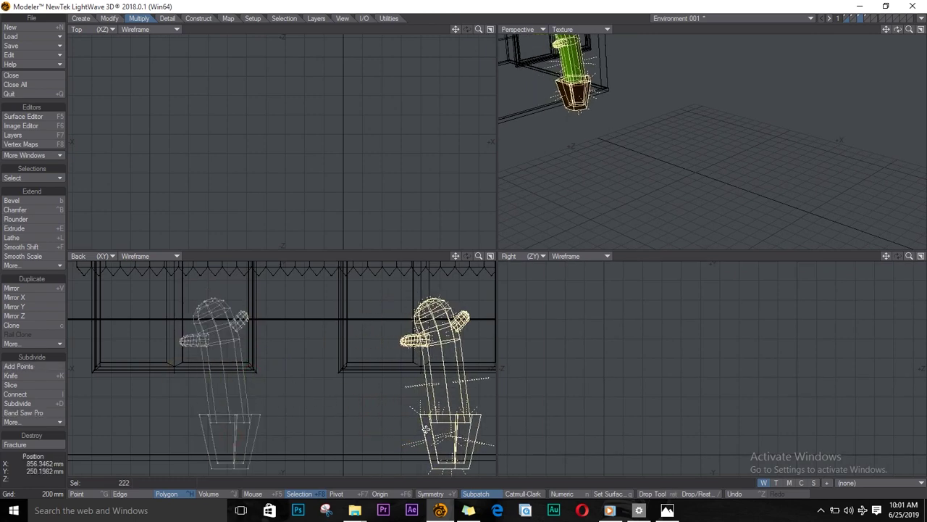
pyautogui.scroll(-5, 302, 379)
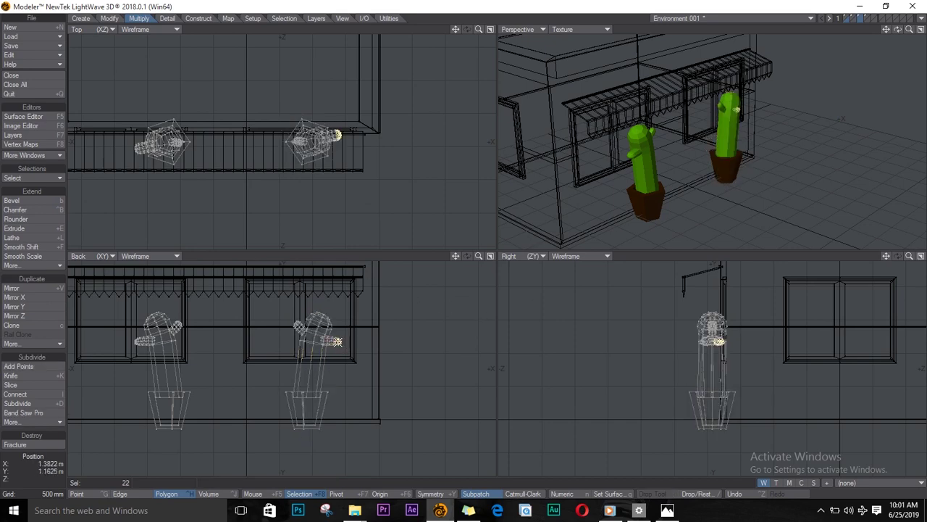
# - Rotate the copied cactus's larger arm upward and move it lower and further forward on the trunk
pyautogui.press('y')
pyautogui.moveTo(311, 338); pyautogui.dragTo(325, 371)
pyautogui.press('t')
pyautogui.press('y')
pyautogui.press('t')
pyautogui.moveTo(309, 137)
pyautogui.mouseDown()
pyautogui.moveTo(347, 138)
pyautogui.moveTo(311, 149)
pyautogui.mouseUp()
pyautogui.press('space')
pyautogui.press('/')
# - Select the copied cactus's whole lower arm and rotate it in the Top view so it joins the trunk
pyautogui.keyDown('alt'); pyautogui.moveTo(797, 149); pyautogui.dragTo(747, 150); pyautogui.keyUp('alt')
pyautogui.click(747, 150)
pyautogui.press(']')
pyautogui.press('y')
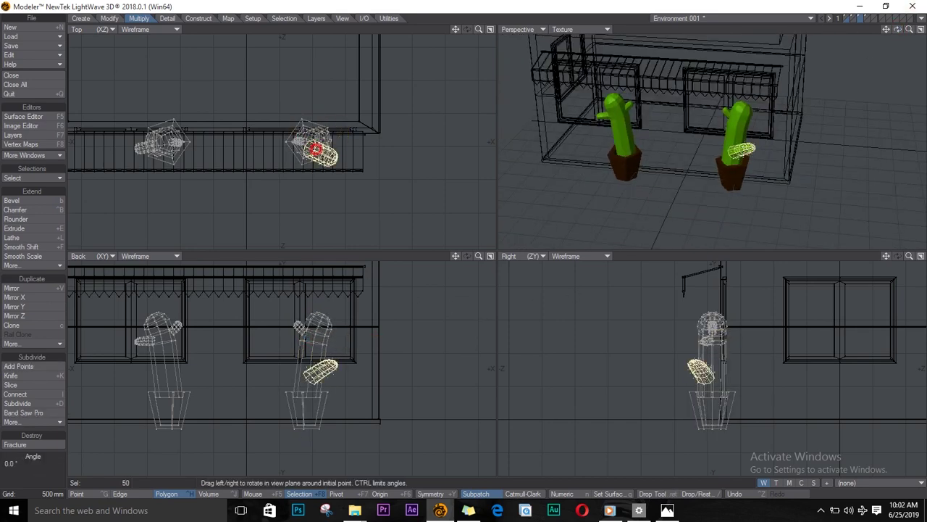
pyautogui.moveTo(315, 149); pyautogui.dragTo(326, 149)
pyautogui.press('space')
pyautogui.press('/')
# - Enlarge the original cactus's small arm, rotate it in the Top view and move it lower on the trunk
pyautogui.keyDown('alt'); pyautogui.moveTo(587, 149); pyautogui.dragTo(625, 120); pyautogui.keyUp('alt')
pyautogui.click(628, 115)
pyautogui.press(']')
pyautogui.hotkey('shift', 'h')
pyautogui.moveTo(175, 142)
pyautogui.mouseDown()
pyautogui.moveTo(236, 132)
pyautogui.moveTo(165, 141)
pyautogui.moveTo(173, 131)
pyautogui.mouseUp()
pyautogui.press('y')
pyautogui.press('t')
pyautogui.moveTo(227, 283); pyautogui.dragTo(227, 298)
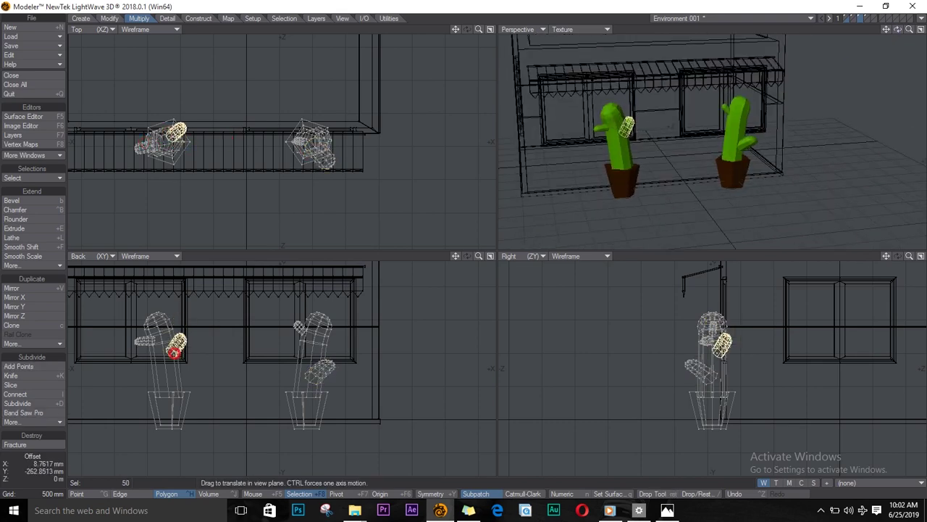
pyautogui.press('/')
# - Select the upper parts of both cacti in the Right view and lower them to shorten the trunks
pyautogui.keyDown('alt'); pyautogui.moveTo(688, 145); pyautogui.dragTo(724, 145); pyautogui.keyUp('alt')
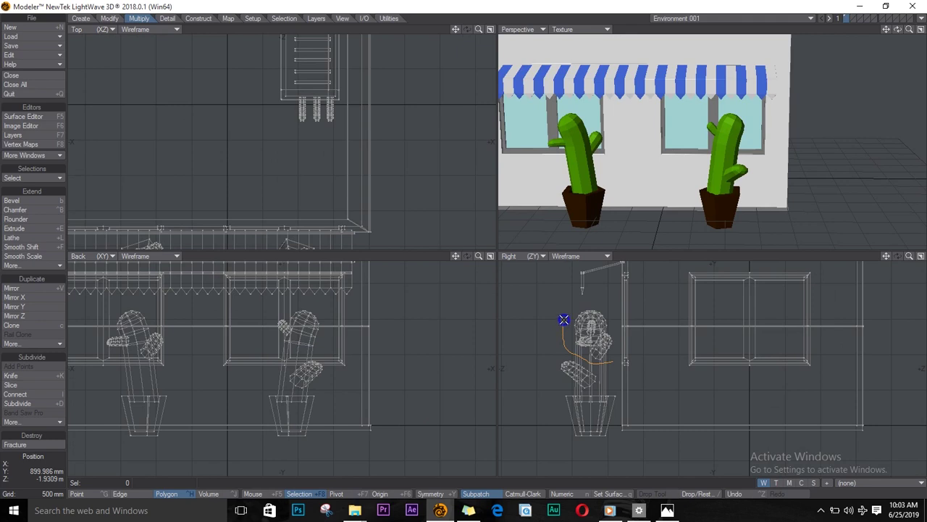
pyautogui.moveTo(620, 326); pyautogui.dragTo(621, 328, button='right')
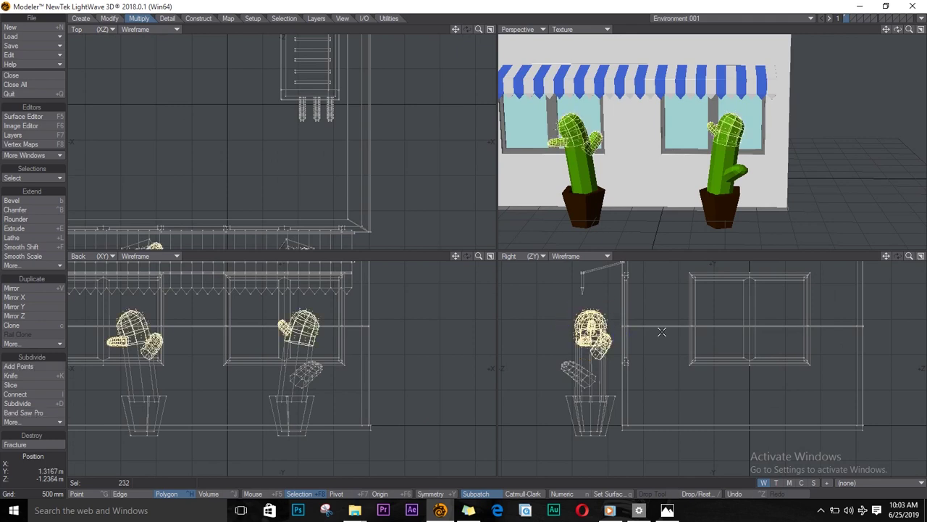
pyautogui.press('/')
# - Examine the assembled shop building with its awning, cacti and rooftop unit from several angles
pyautogui.press('a')
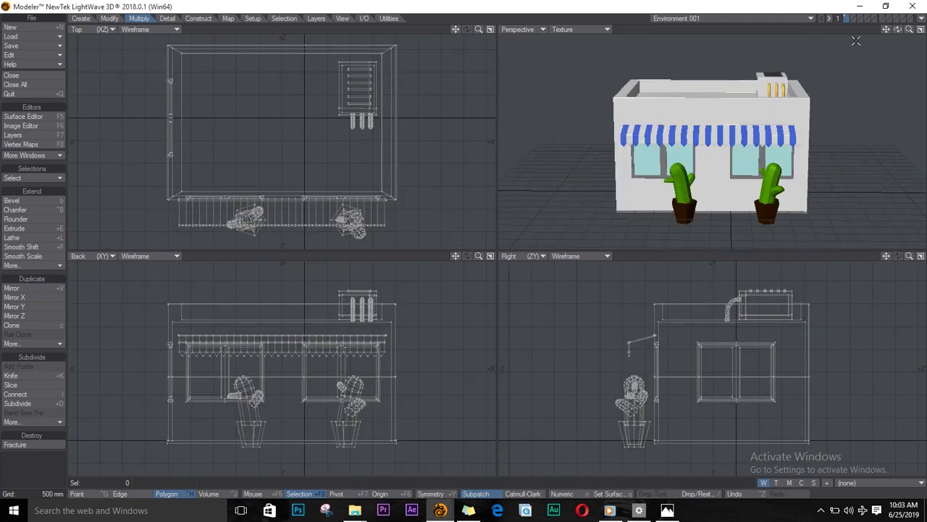
pyautogui.moveTo(898, 31); pyautogui.dragTo(836, 93)
pyautogui.moveTo(897, 30)
pyautogui.mouseDown()
pyautogui.moveTo(655, 2)
pyautogui.moveTo(923, 136)
pyautogui.moveTo(807, 3)
pyautogui.moveTo(589, 93)
pyautogui.moveTo(674, 83)
pyautogui.moveTo(755, 93)
pyautogui.mouseUp()
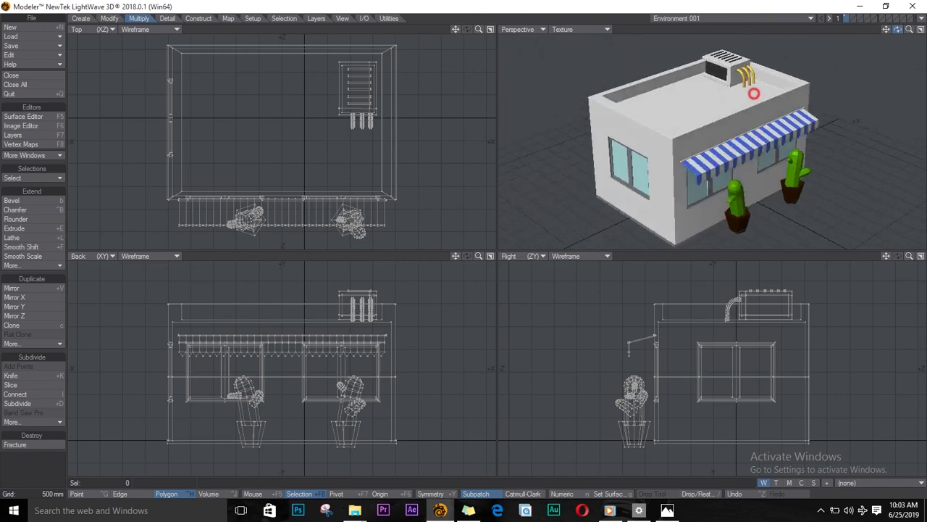
pyautogui.moveTo(705, 20)
pyautogui.mouseDown()
pyautogui.moveTo(442, 2)
pyautogui.moveTo(677, 96)
pyautogui.mouseUp()
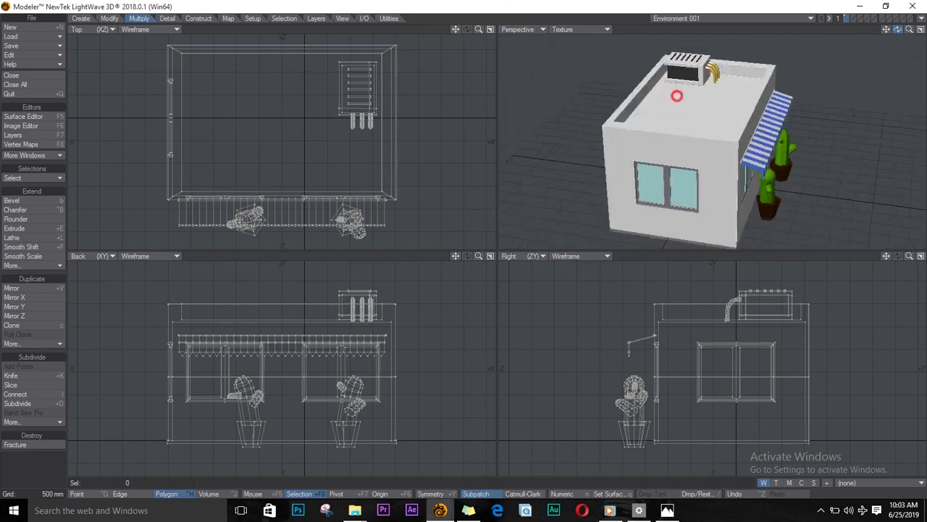